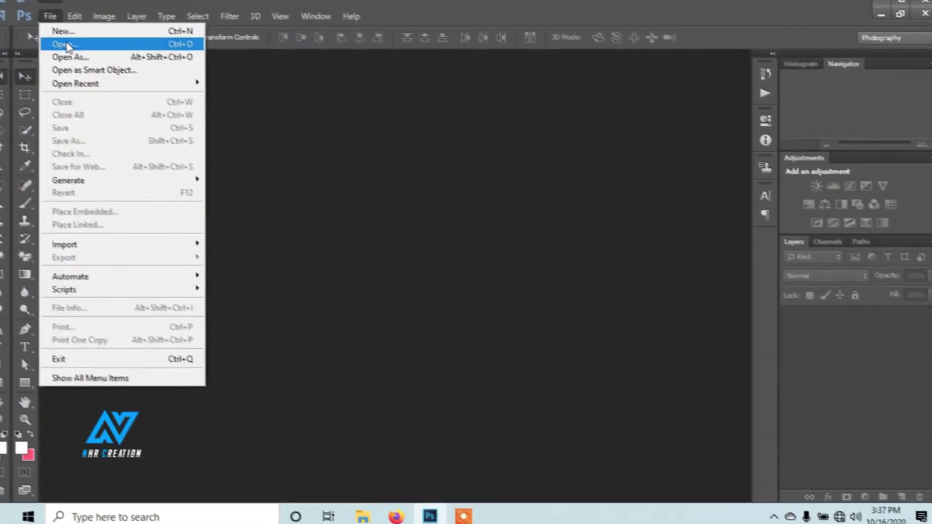
Step: Open the clayton girl photo and the Japan night cityscape from the Big Moon folder
click(57, 41)
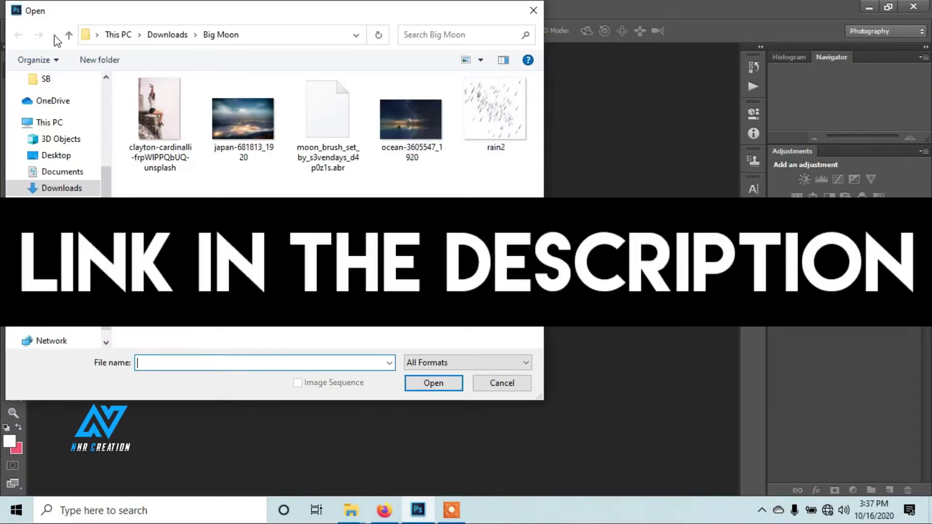
drag(246, 182, 154, 107)
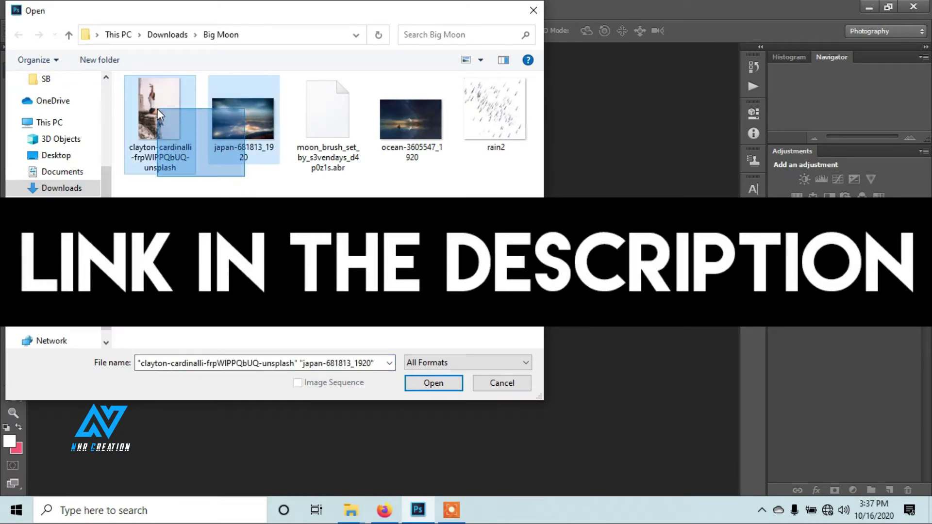
click(444, 384)
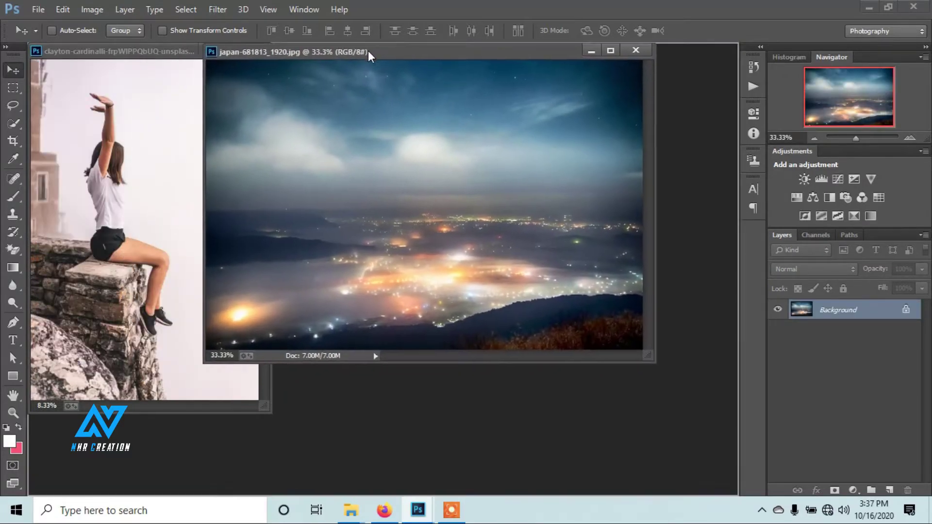
Step: Dock both photos as tabs and zoom the girl photo in on the stones and legs
drag(200, 66, 371, 48)
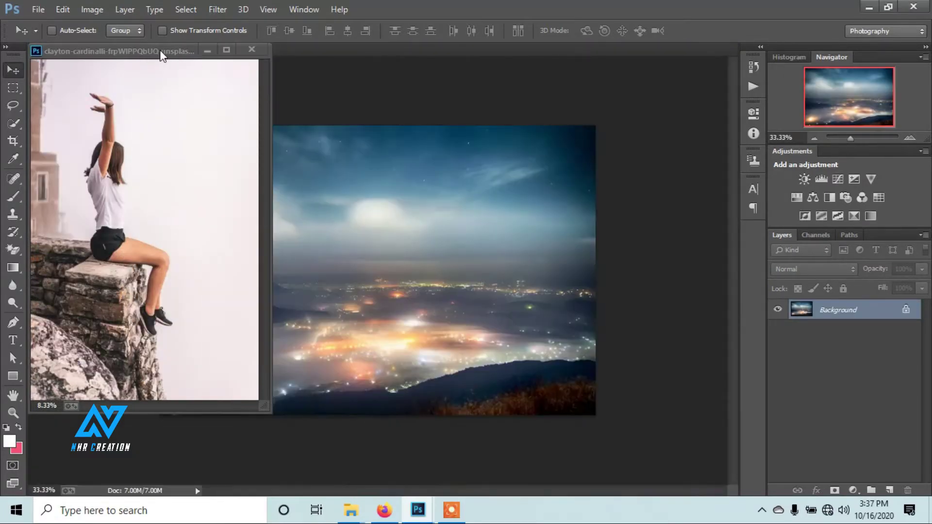
drag(162, 52, 340, 51)
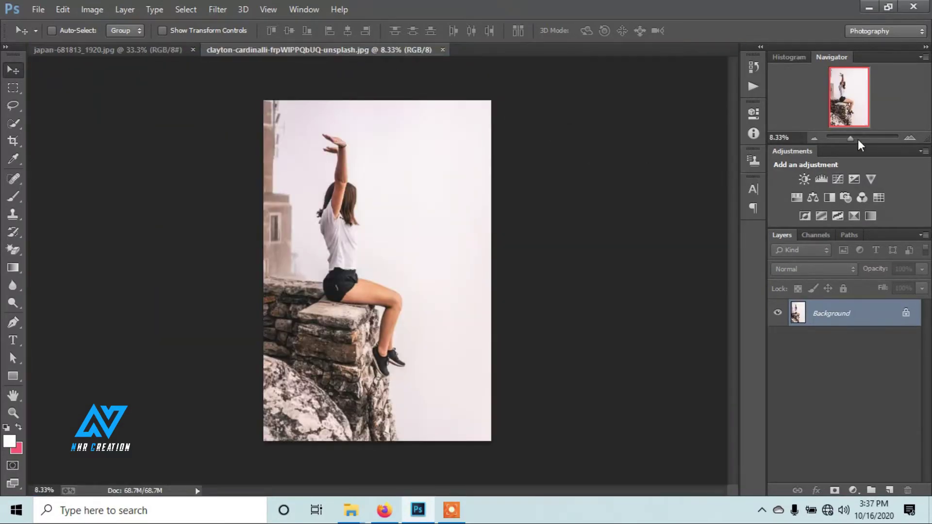
drag(850, 138, 858, 138)
drag(851, 95, 832, 100)
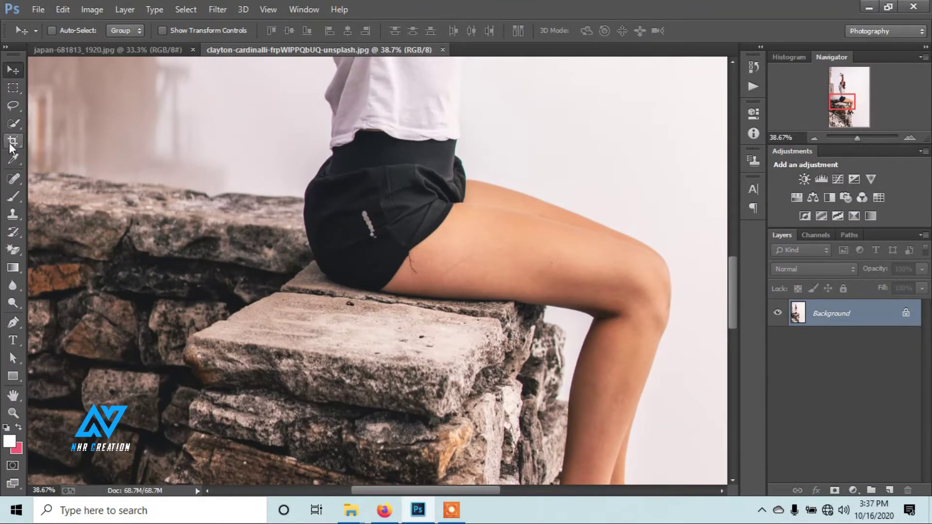
Step: With the Quick Selection Tool, paint a selection over the top stone ledge and wall
click(12, 123)
right_click(12, 123)
click(42, 124)
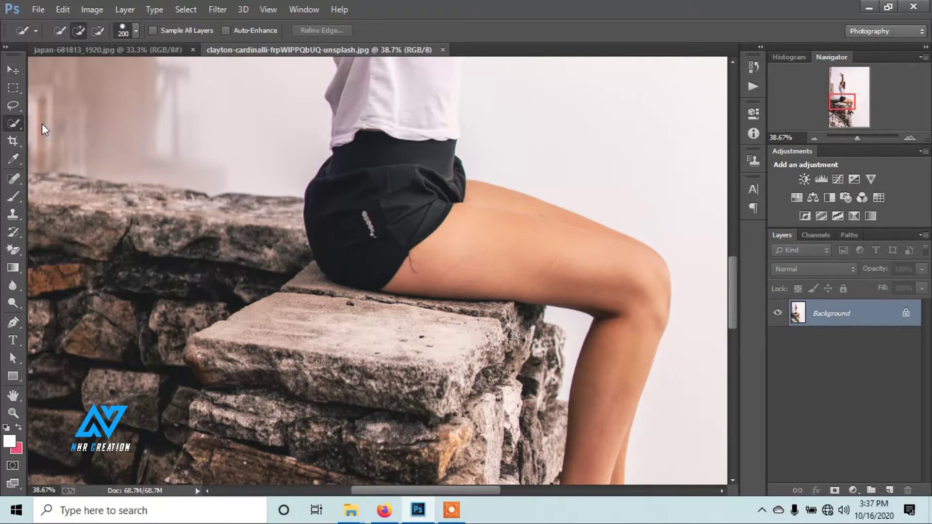
drag(57, 196, 217, 224)
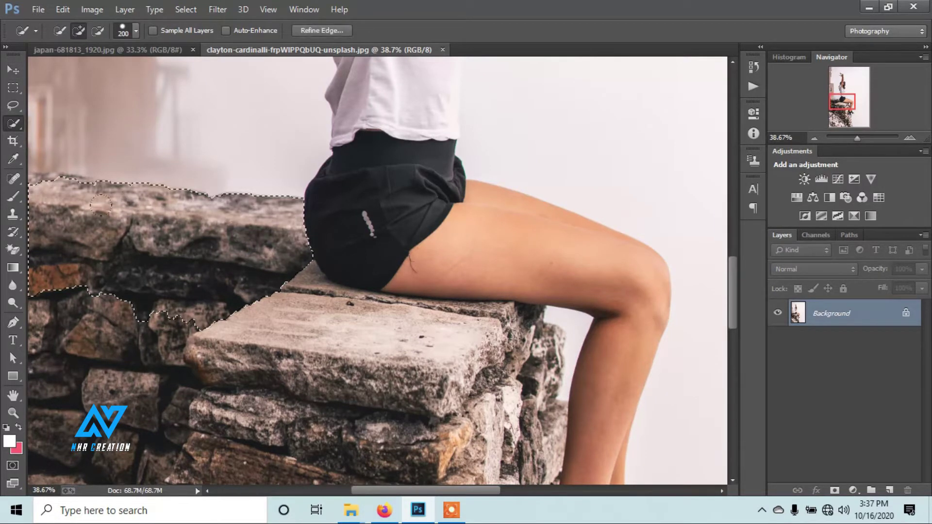
drag(101, 204, 38, 187)
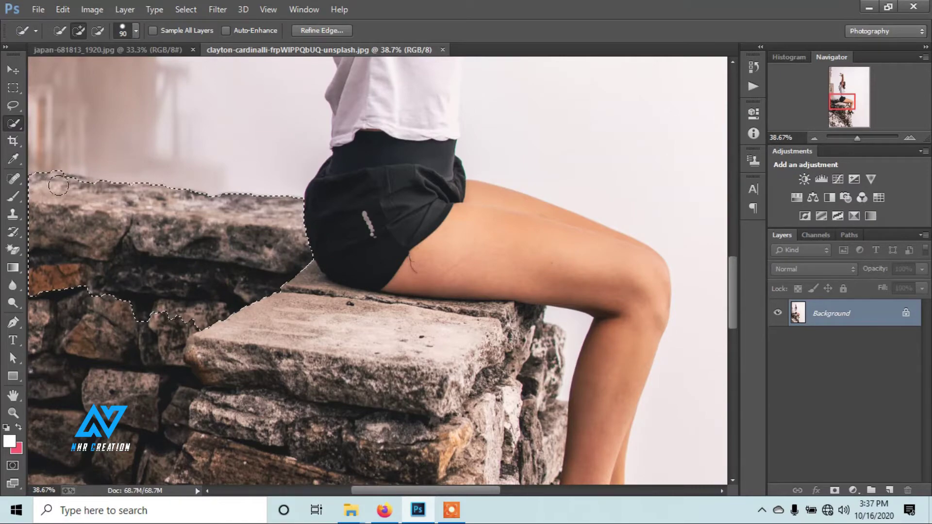
drag(208, 330, 476, 316)
key(bracketleft)
key(bracketleft)
key(bracketleft)
scroll(73, 387, down, 3)
scroll(72, 387, down, 2)
scroll(72, 386, down, 2)
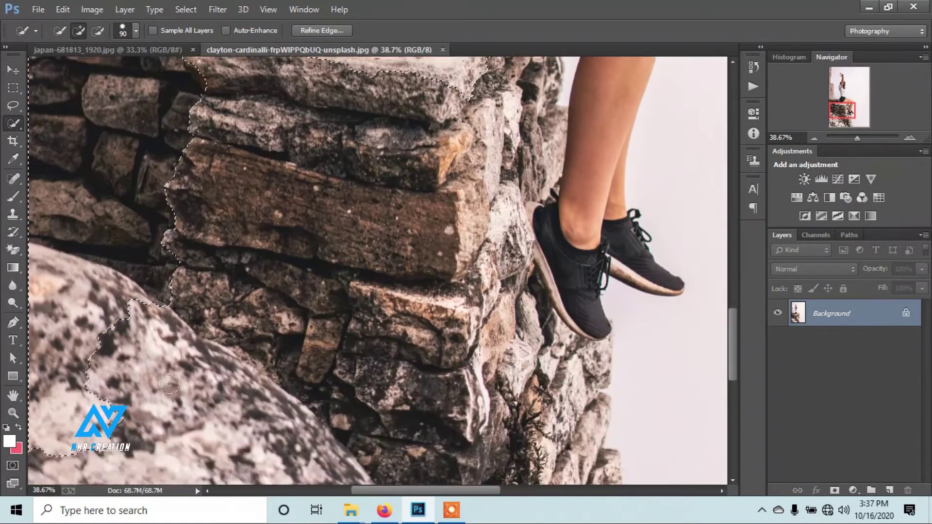
scroll(73, 387, down, 2)
drag(97, 335, 126, 389)
scroll(45, 276, down, 2)
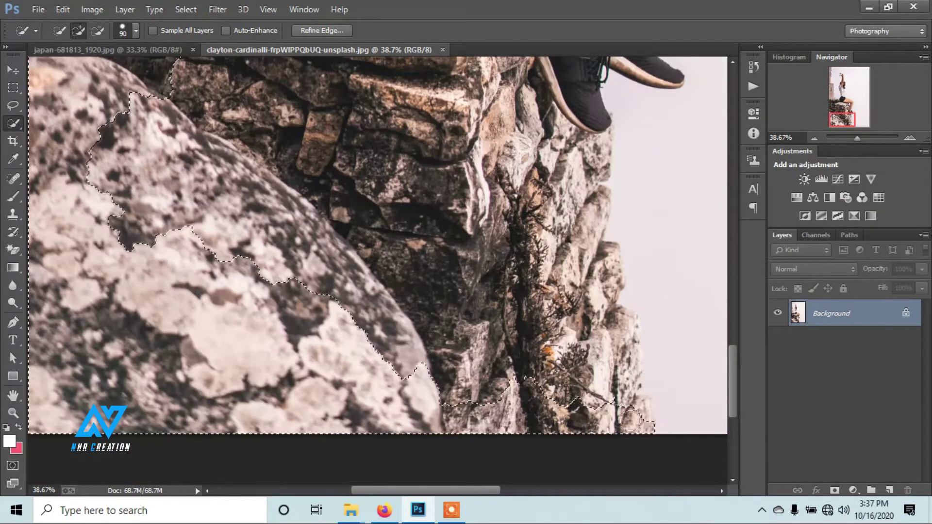
Step: Add the lower boulder, rock face, and the girl's legs and shoes to the selection
drag(45, 276, 530, 256)
scroll(346, 208, down, 5)
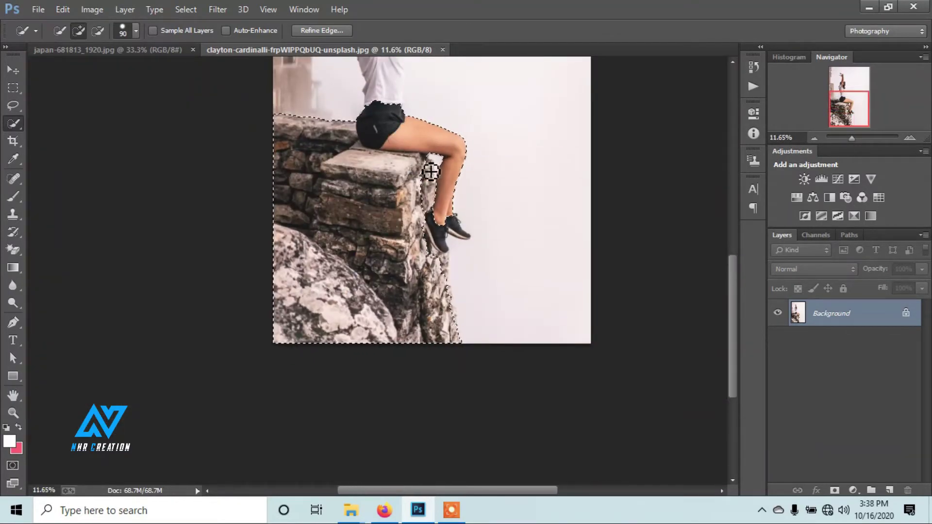
drag(408, 126, 443, 262)
scroll(444, 233, up, 5)
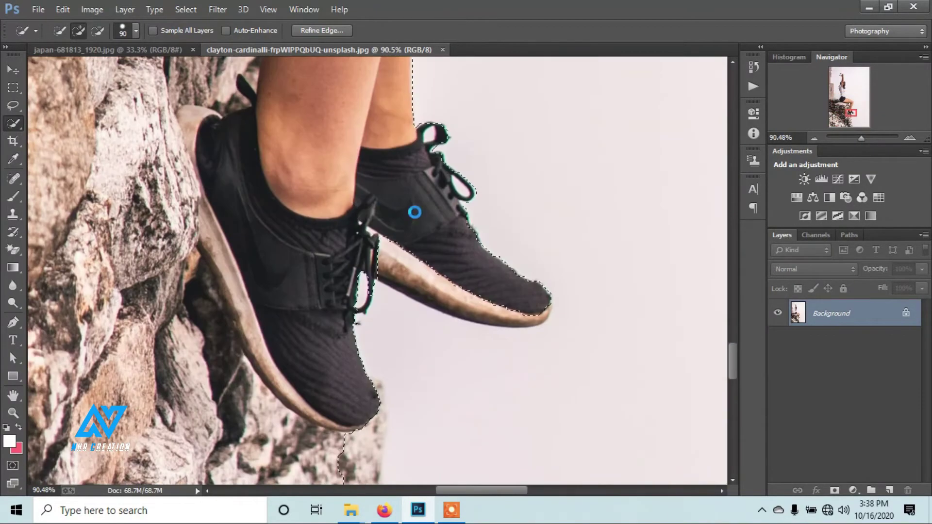
scroll(366, 393, down, 5)
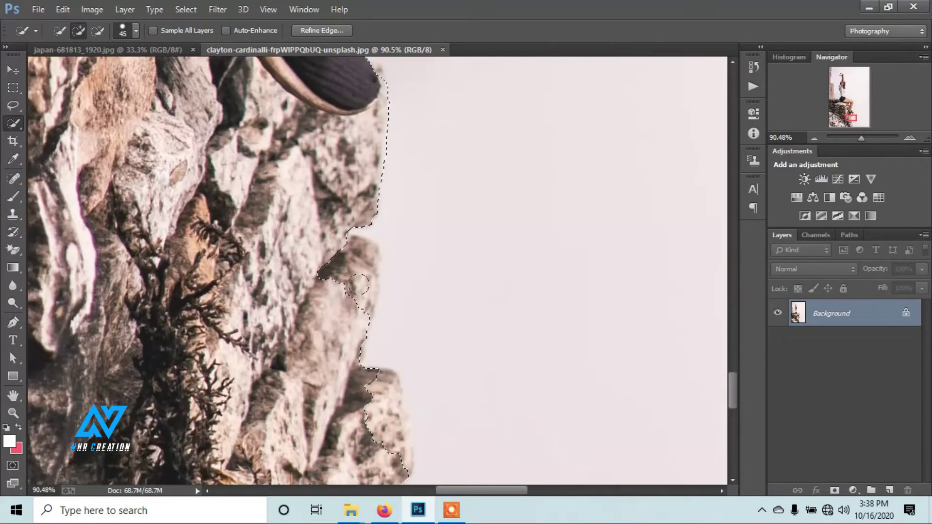
scroll(360, 277, down, 2)
mouse_move(374, 235)
mouse_down()
mouse_move(364, 327)
mouse_move(416, 233)
mouse_move(430, 247)
mouse_up()
scroll(364, 327, down, 3)
scroll(430, 248, down, 3)
scroll(450, 216, down, 2)
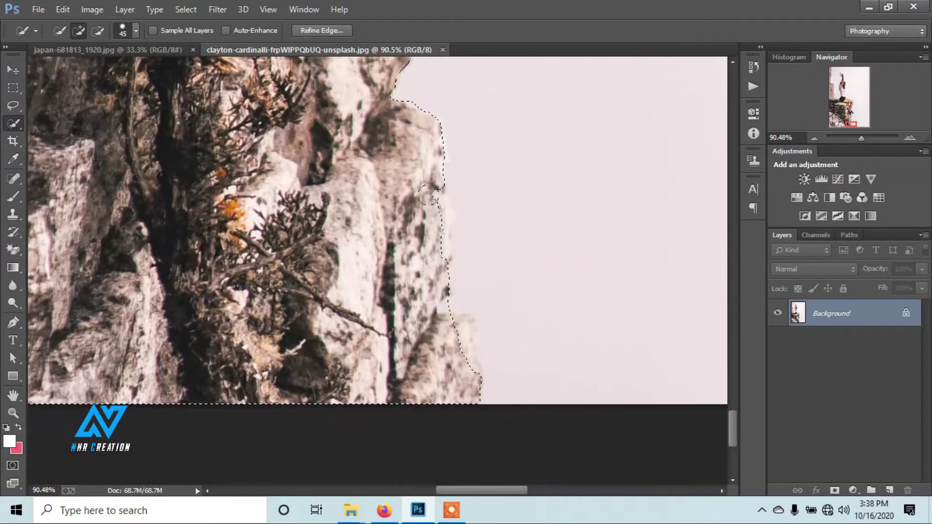
mouse_move(451, 216)
mouse_down()
mouse_move(483, 312)
mouse_move(452, 358)
mouse_up()
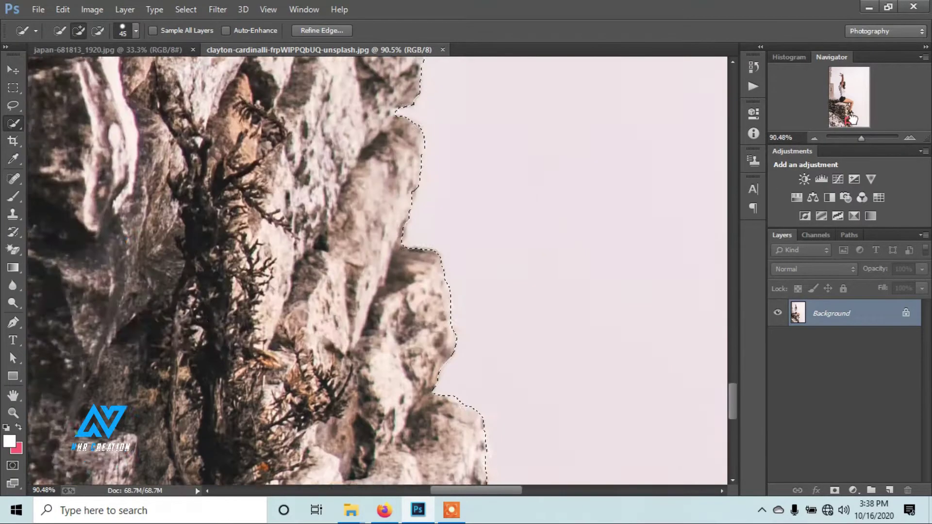
scroll(343, 186, up, 10)
Step: Subtract the white sky gap beside the leg using a smaller brush
key(bracketleft)
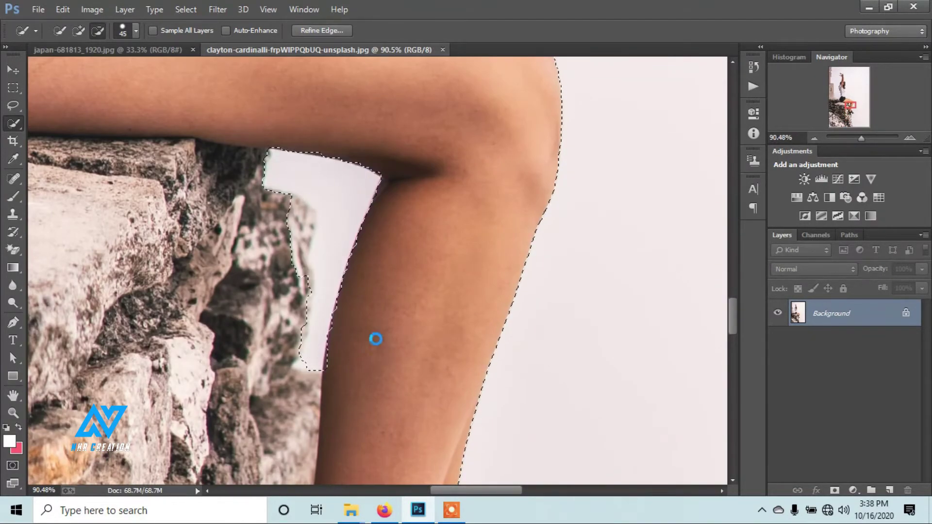
drag(316, 349, 293, 210)
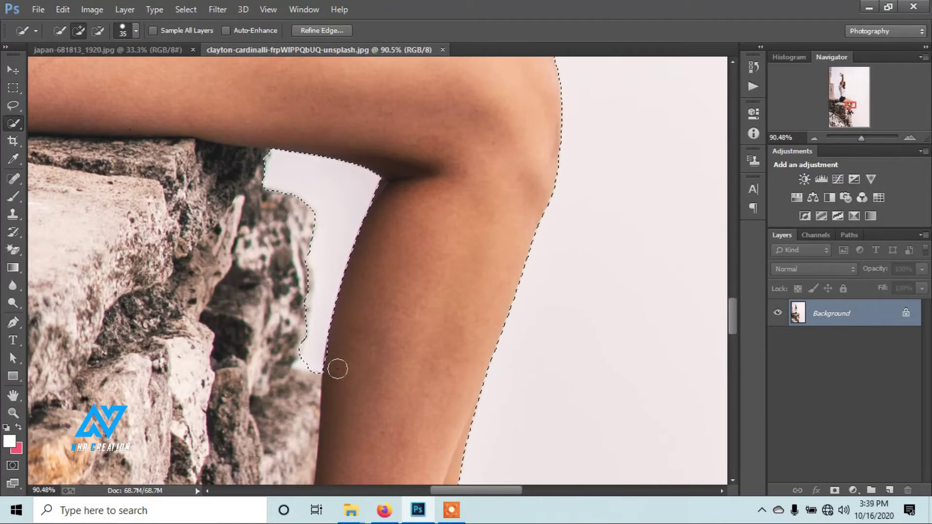
scroll(335, 367, down, 5)
scroll(353, 266, up, 3)
mouse_move(214, 284)
mouse_down()
mouse_move(135, 193)
mouse_move(173, 174)
mouse_move(155, 167)
mouse_move(115, 197)
mouse_move(137, 208)
mouse_move(99, 211)
mouse_up()
scroll(135, 192, up, 3)
scroll(150, 193, up, 3)
scroll(173, 173, up, 3)
Step: Touch up the remaining selection edges and zoom out to view the whole selection
scroll(99, 211, down, 3)
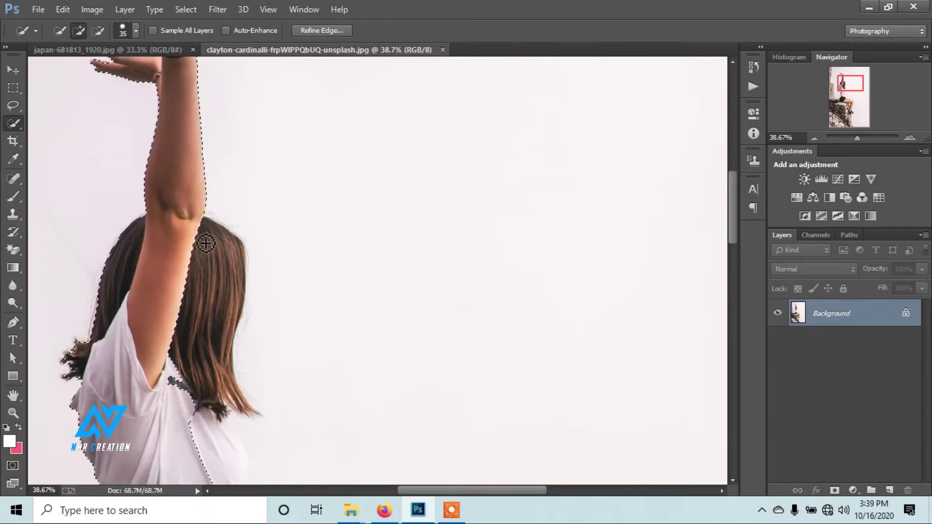
mouse_move(199, 248)
mouse_down()
mouse_move(228, 245)
mouse_move(250, 204)
mouse_move(229, 208)
mouse_move(237, 289)
mouse_move(233, 177)
mouse_move(290, 177)
mouse_move(260, 129)
mouse_up()
scroll(229, 245, down, 3)
scroll(237, 289, down, 3)
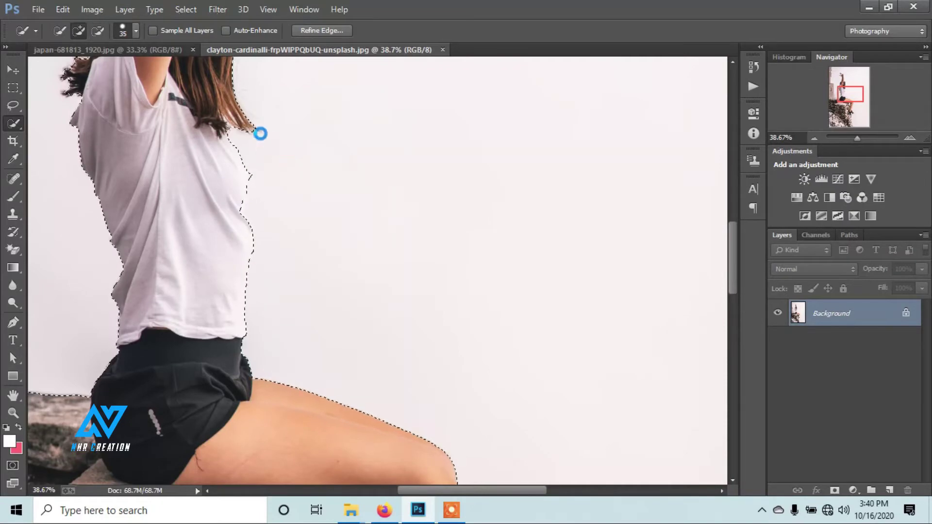
scroll(287, 297, down, 3)
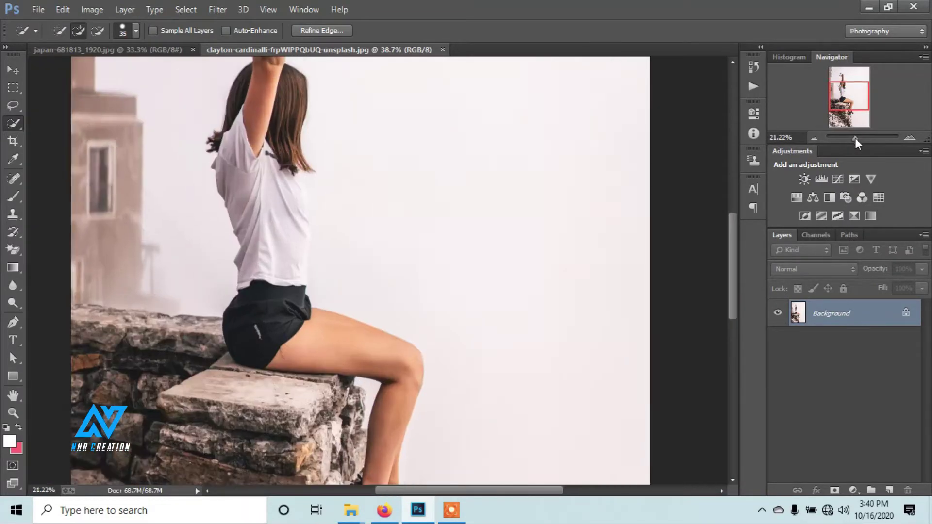
drag(839, 140, 854, 138)
click(845, 89)
scroll(505, 296, down, 2)
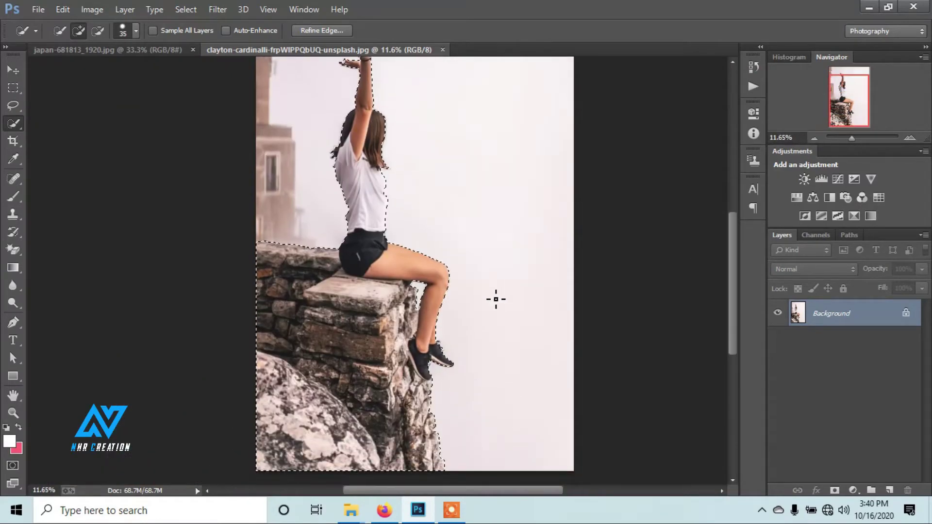
Step: Refine the selection in Refine Edge with Smart Radius and the Refine Radius brush
right_click(364, 290)
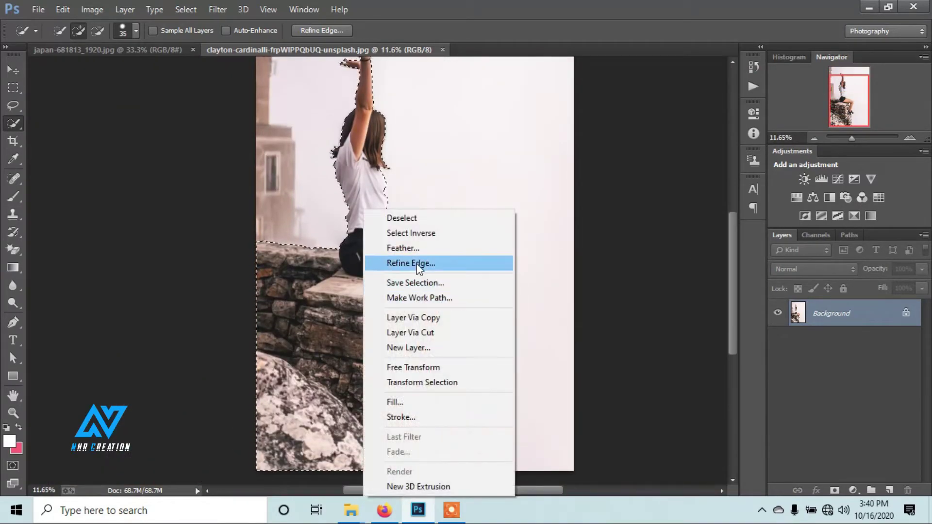
click(439, 263)
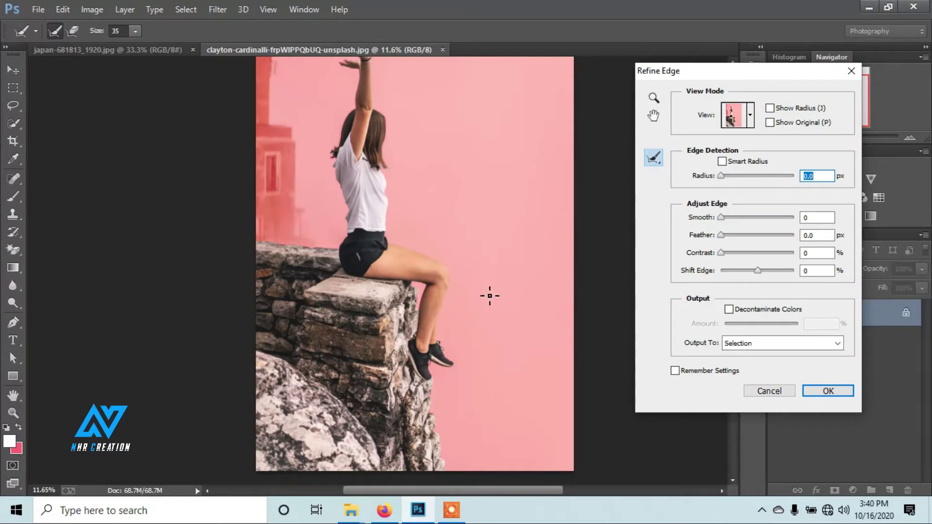
click(654, 115)
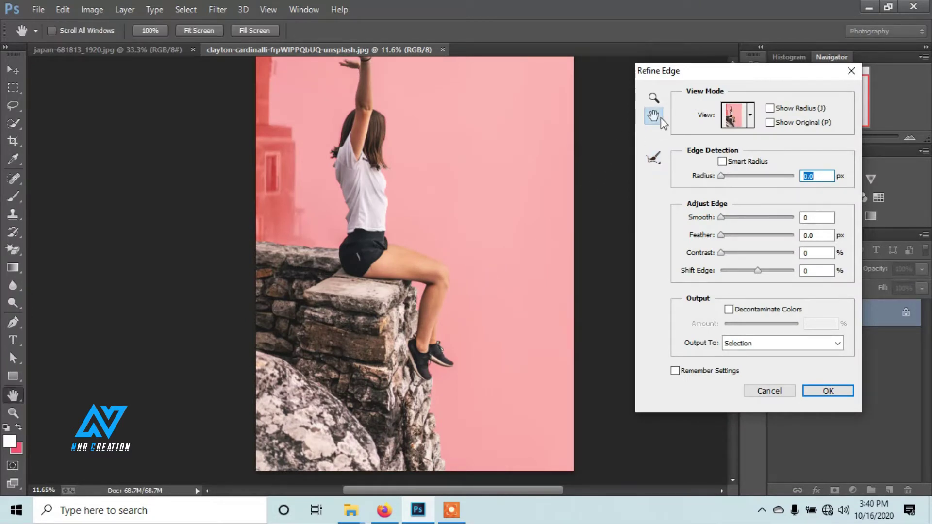
mouse_move(456, 247)
mouse_down()
mouse_move(457, 259)
mouse_move(455, 221)
mouse_up()
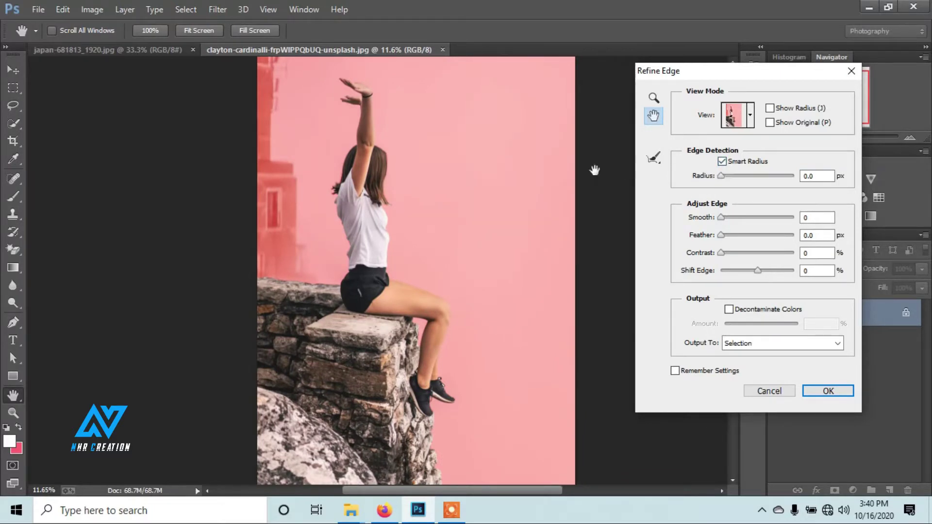
click(656, 158)
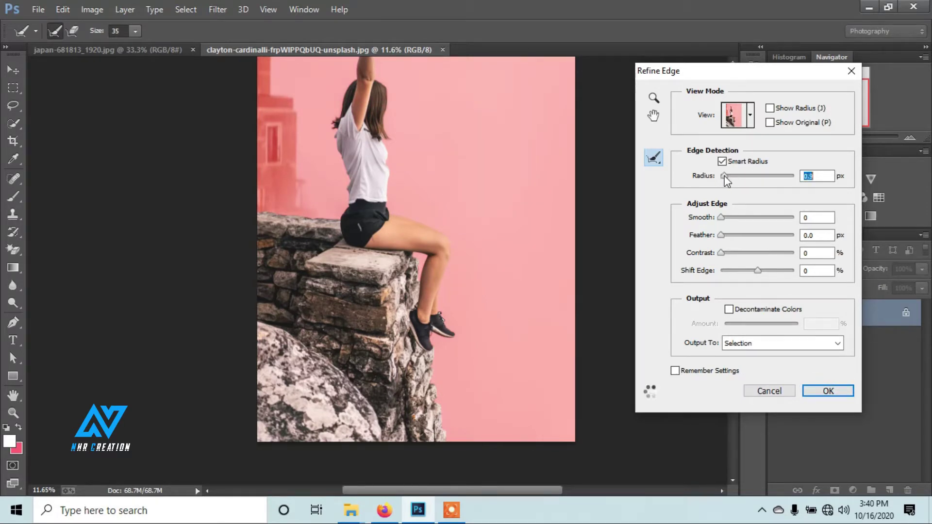
click(828, 391)
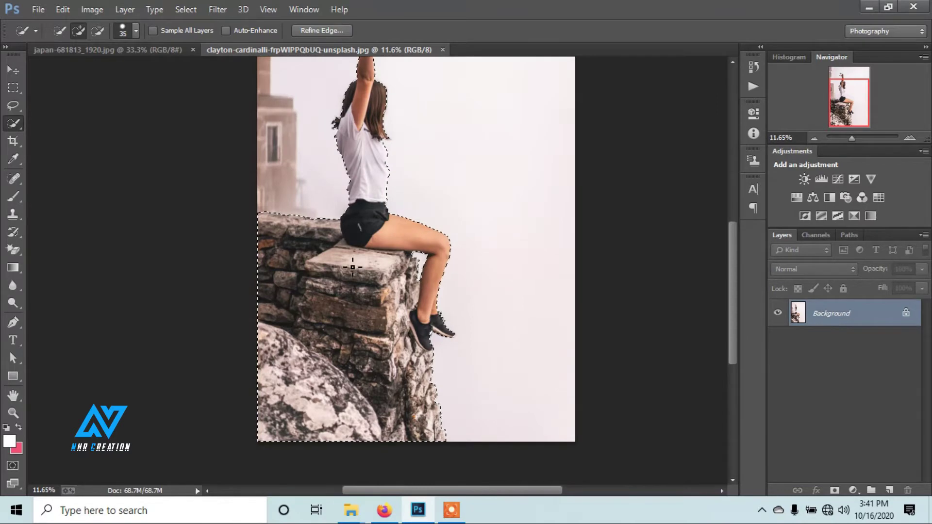
Step: Copy the selected girl and wall onto a new layer and hide the original background
right_click(353, 267)
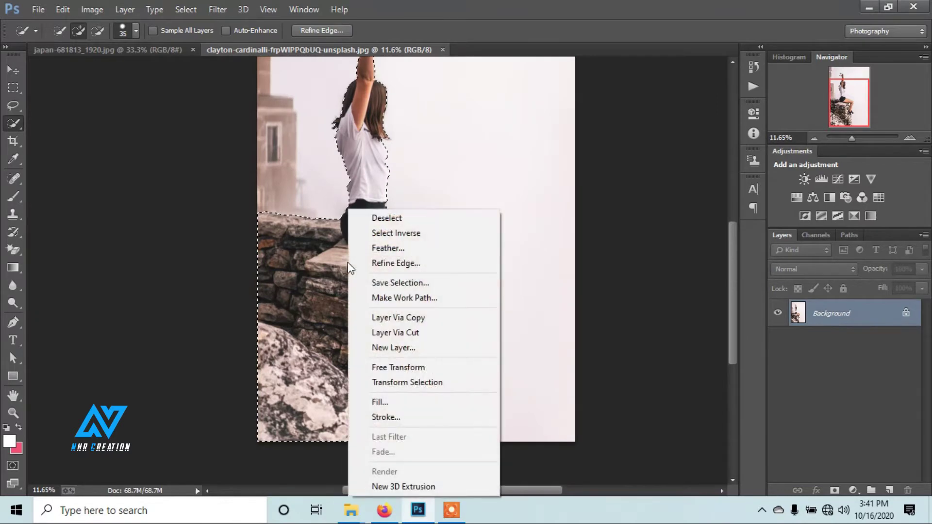
click(408, 319)
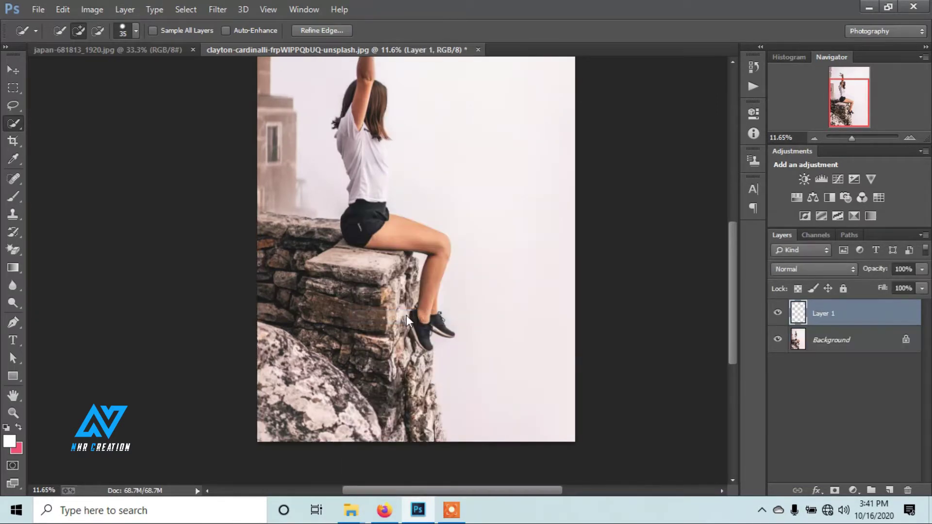
click(777, 339)
scroll(503, 309, up, 2)
scroll(504, 309, up, 2)
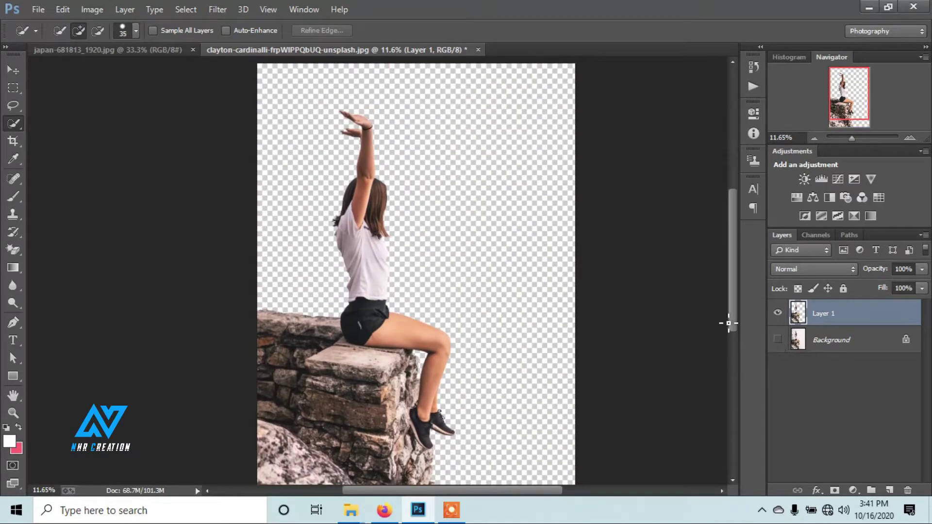
Step: Drag the cityscape into the girl document and convert Layer 2 to a Smart Object
click(140, 49)
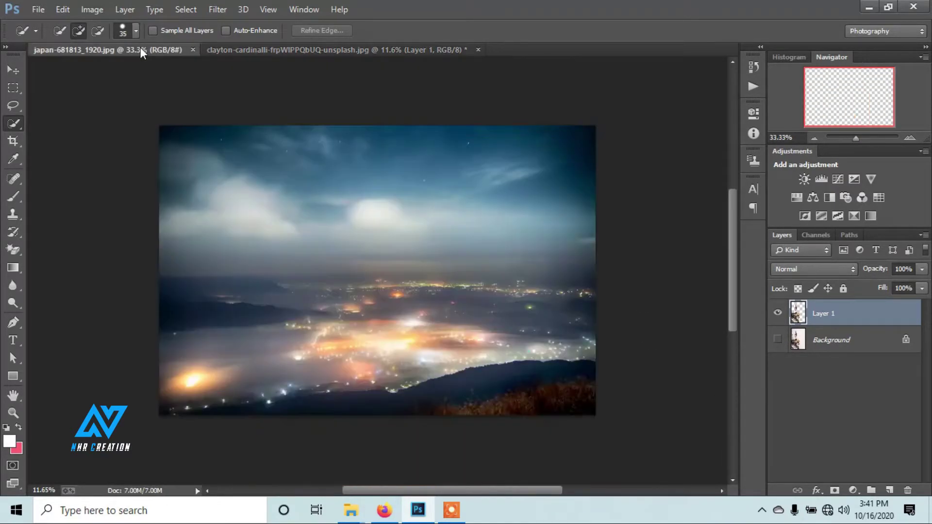
click(13, 71)
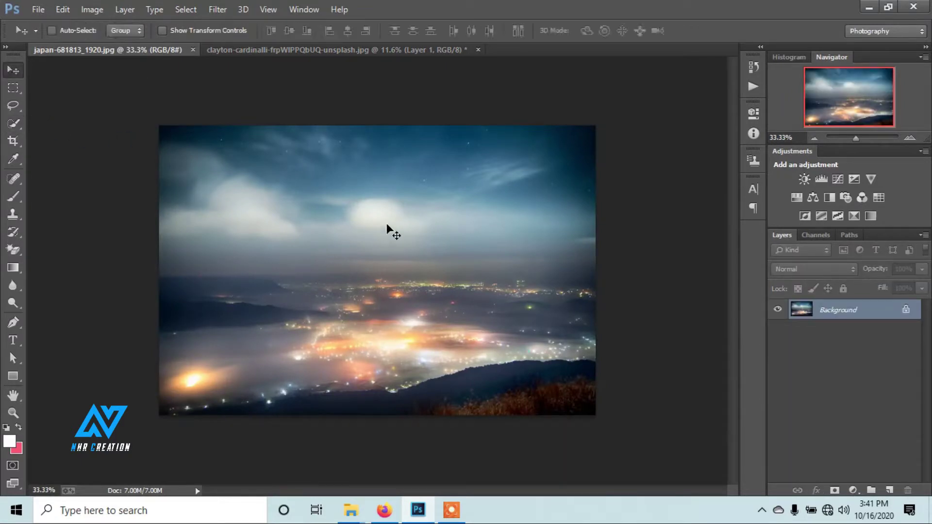
mouse_move(279, 130)
mouse_down()
mouse_move(273, 39)
mouse_move(367, 238)
mouse_up()
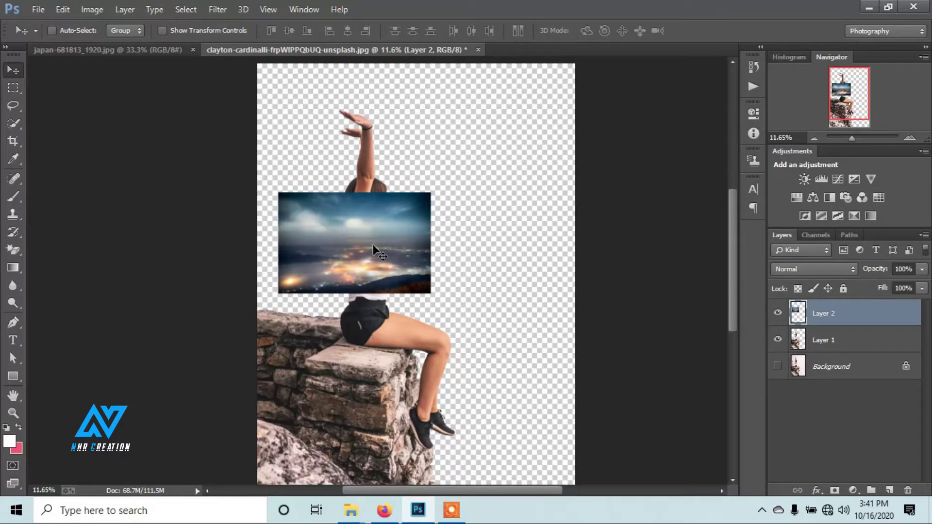
right_click(865, 314)
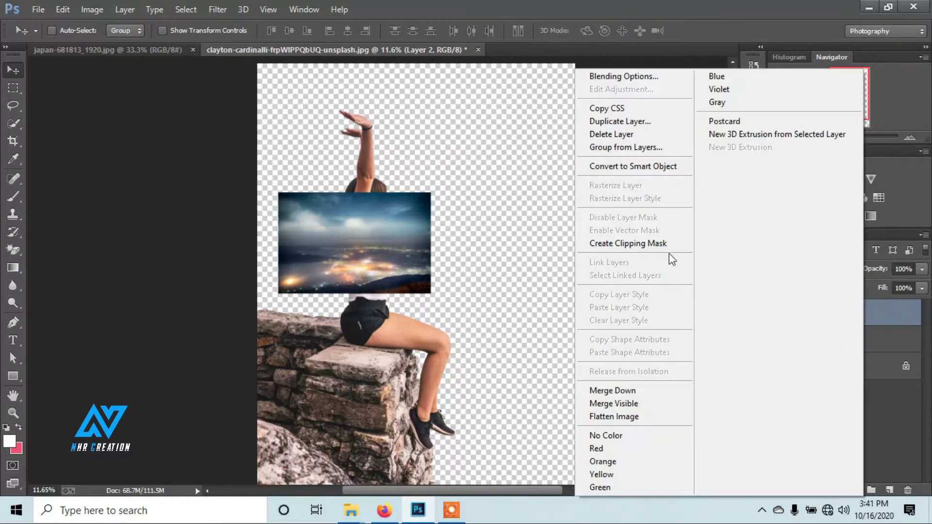
click(643, 168)
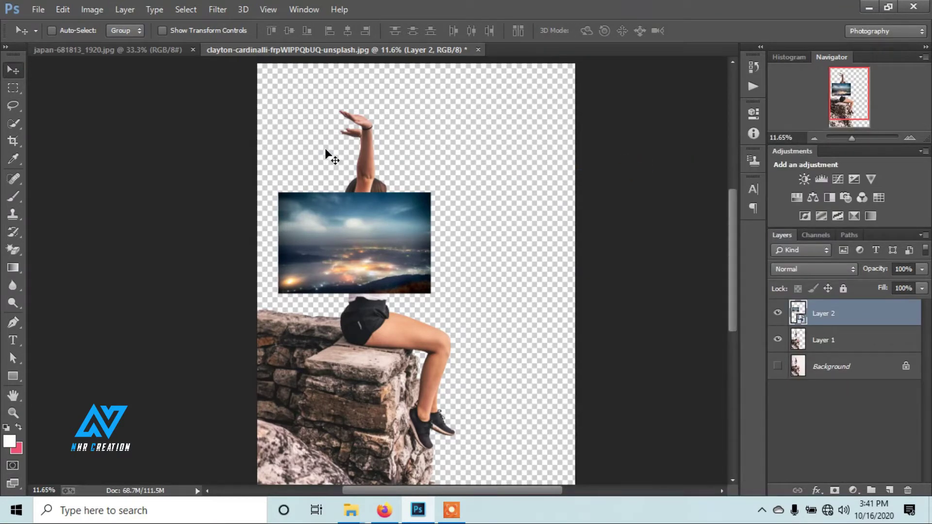
Step: Free-transform the cityscape with linked W/H, scaling to about 378% and moving it down-right
click(66, 7)
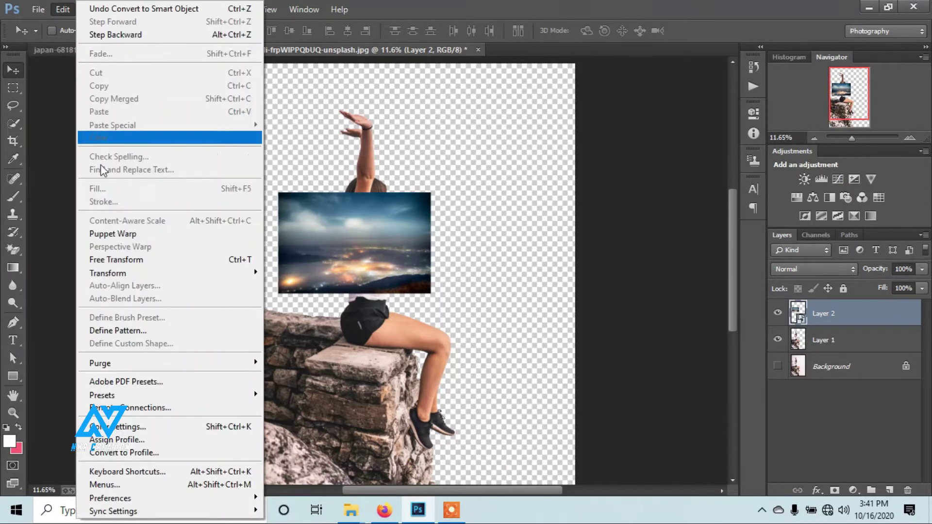
click(125, 258)
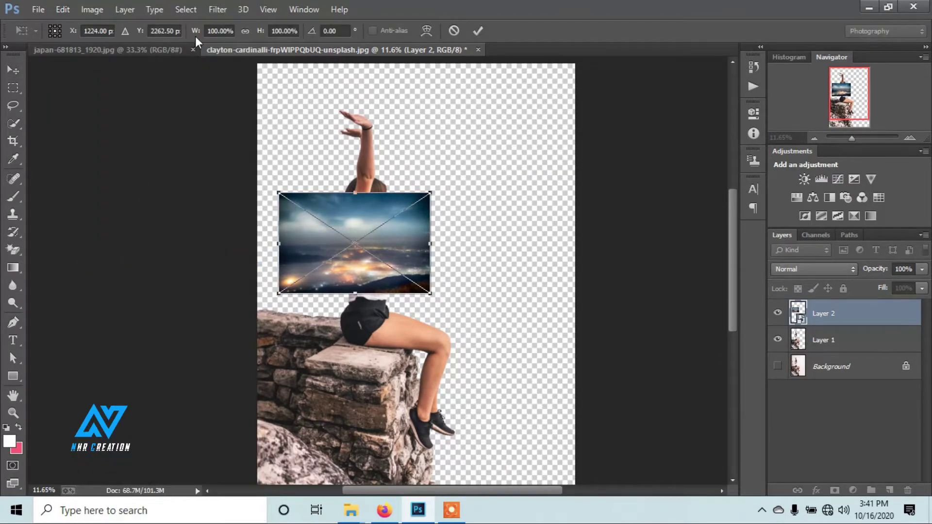
click(243, 33)
mouse_move(264, 36)
mouse_down()
mouse_move(402, 40)
mouse_move(501, 224)
mouse_up()
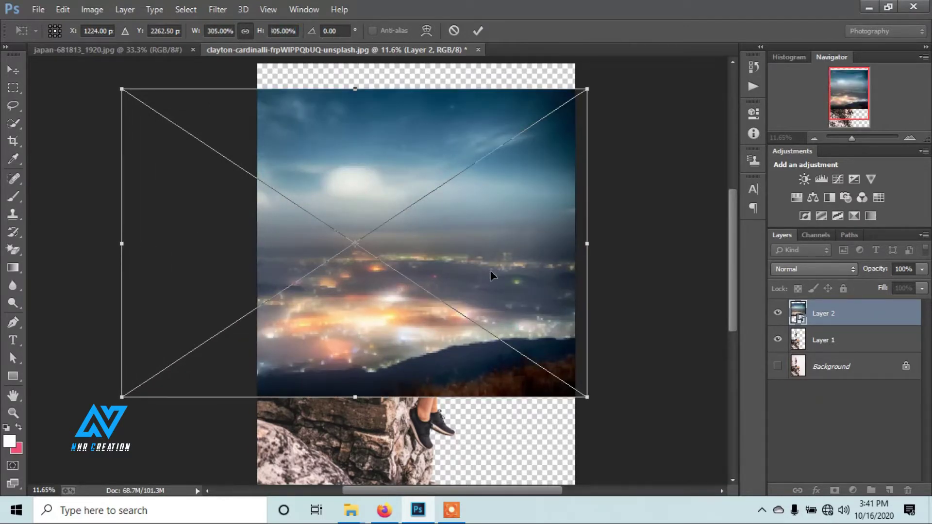
mouse_move(490, 275)
mouse_down()
mouse_move(548, 365)
mouse_move(552, 358)
mouse_up()
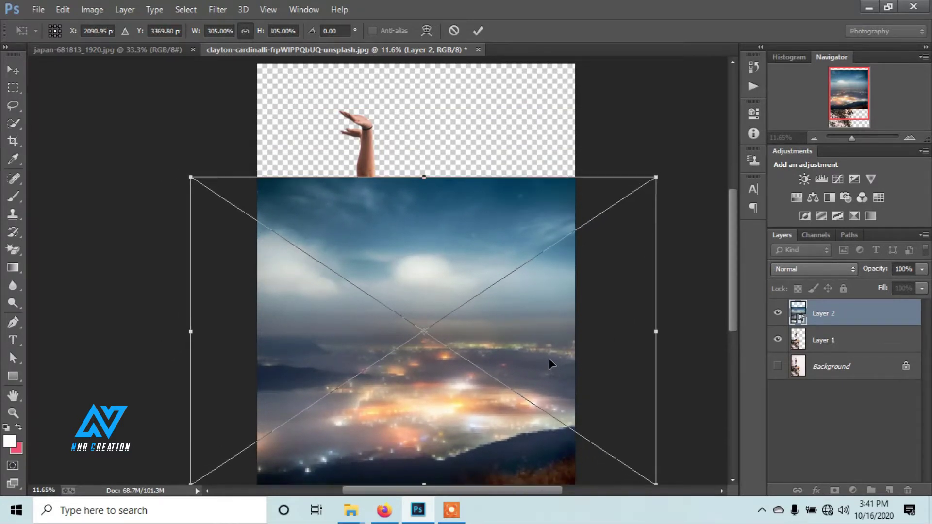
Step: Fine-tune the cityscape's size and position so it covers the canvas, then commit
scroll(548, 358, down, 1)
scroll(546, 350, down, 1)
scroll(546, 340, down, 1)
scroll(547, 332, up, 1)
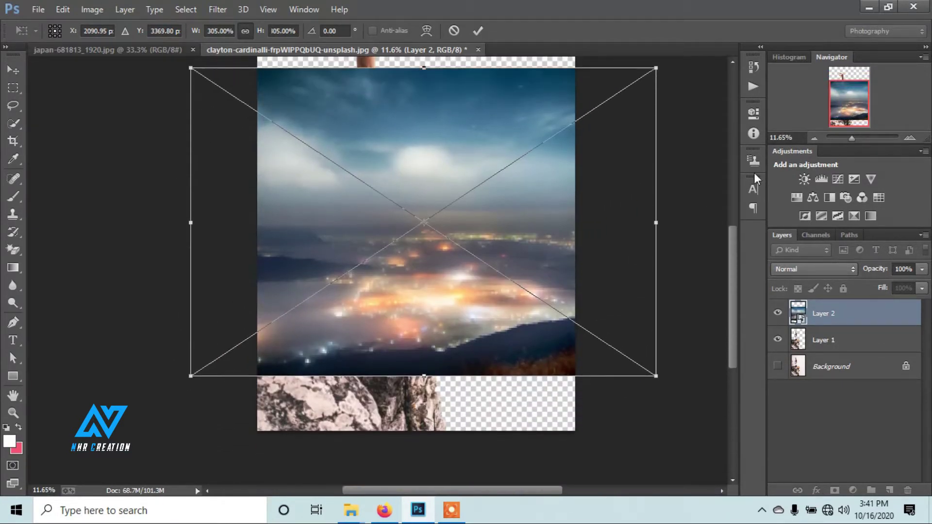
drag(852, 138, 851, 139)
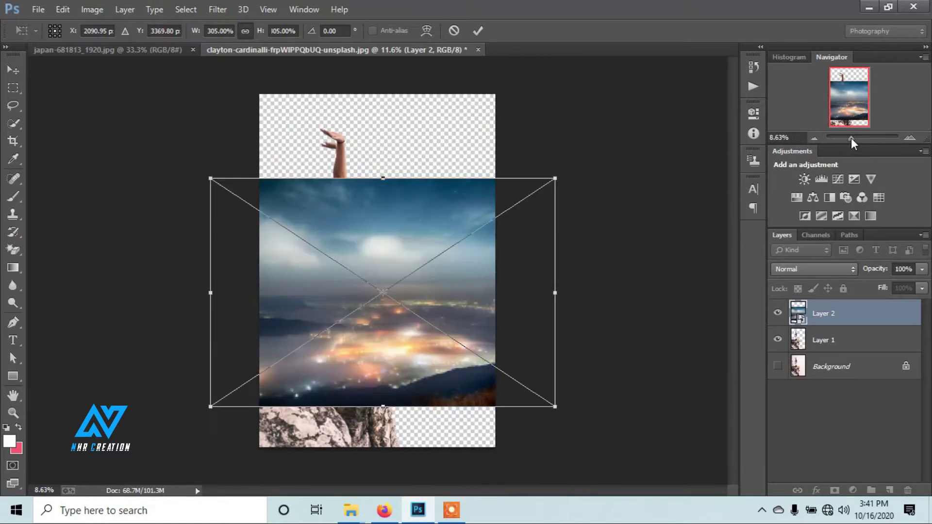
drag(498, 284, 509, 325)
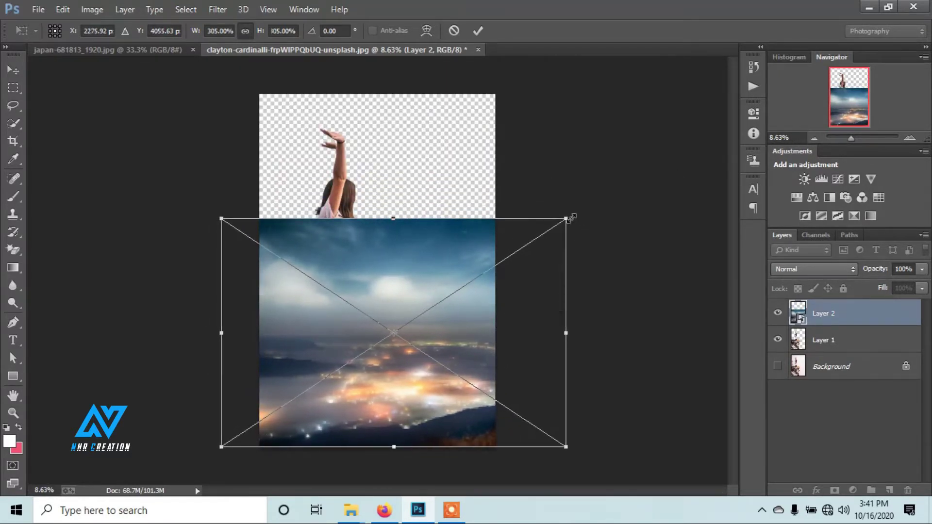
drag(566, 218, 648, 159)
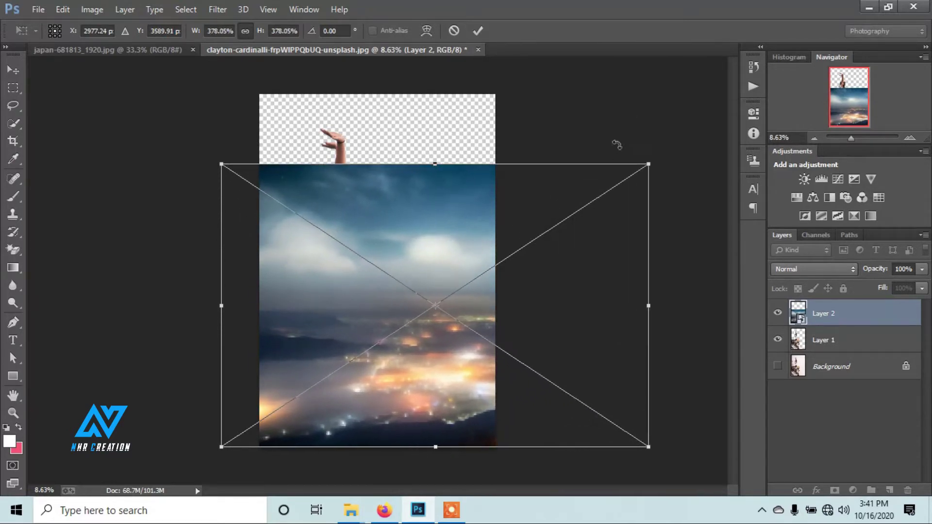
mouse_move(562, 294)
mouse_down()
mouse_move(532, 290)
mouse_move(511, 303)
mouse_move(523, 297)
mouse_up()
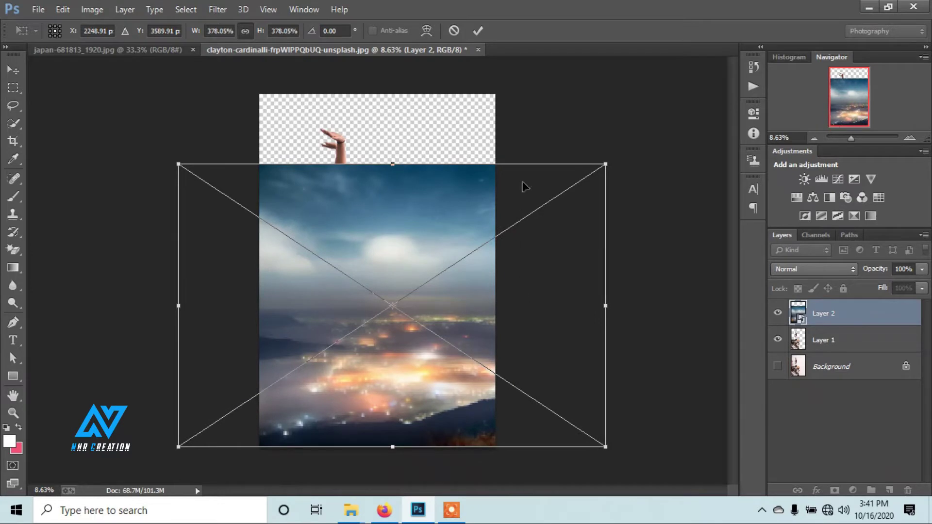
click(479, 34)
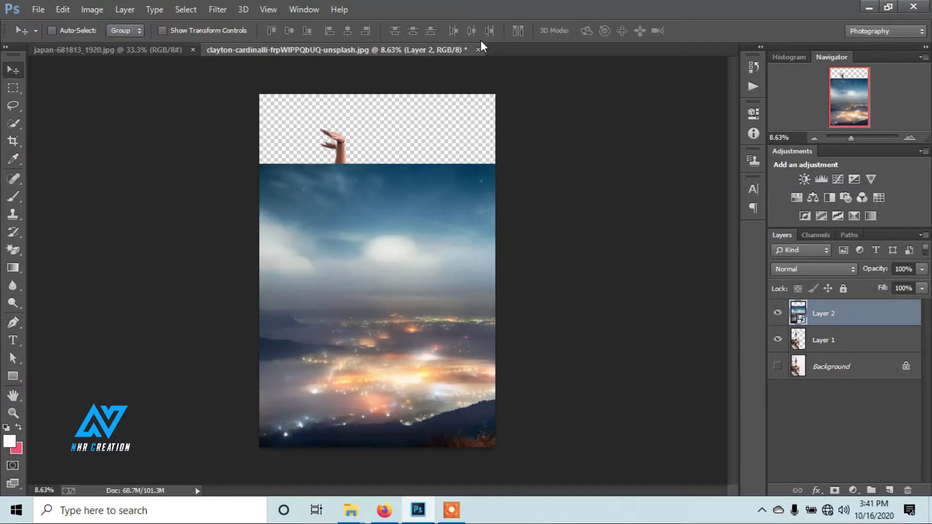
Step: Move Layer 2 below Layer 1 and shift the cityscape about 115 px right
drag(867, 316, 867, 351)
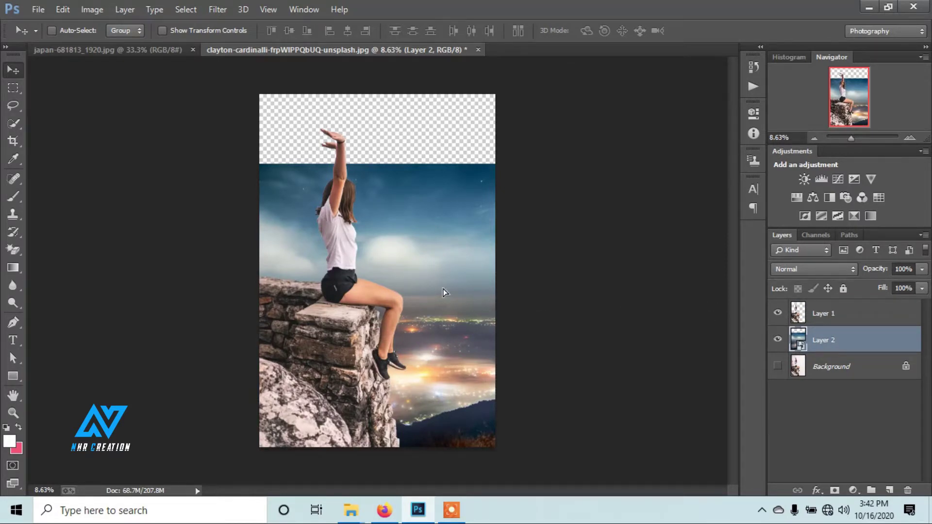
drag(444, 289, 452, 291)
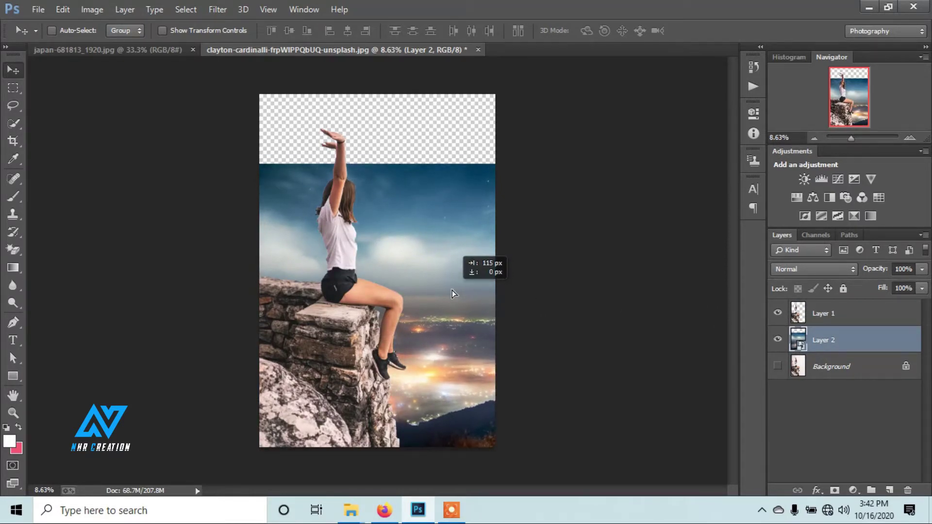
drag(451, 290, 452, 290)
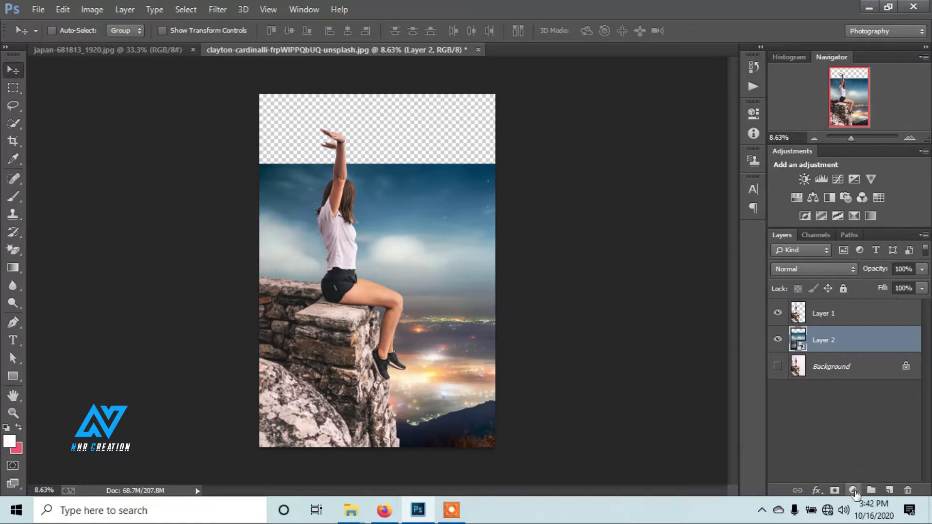
Step: Add a layer mask to Layer 2 and set up a soft black brush at 40% opacity
click(834, 491)
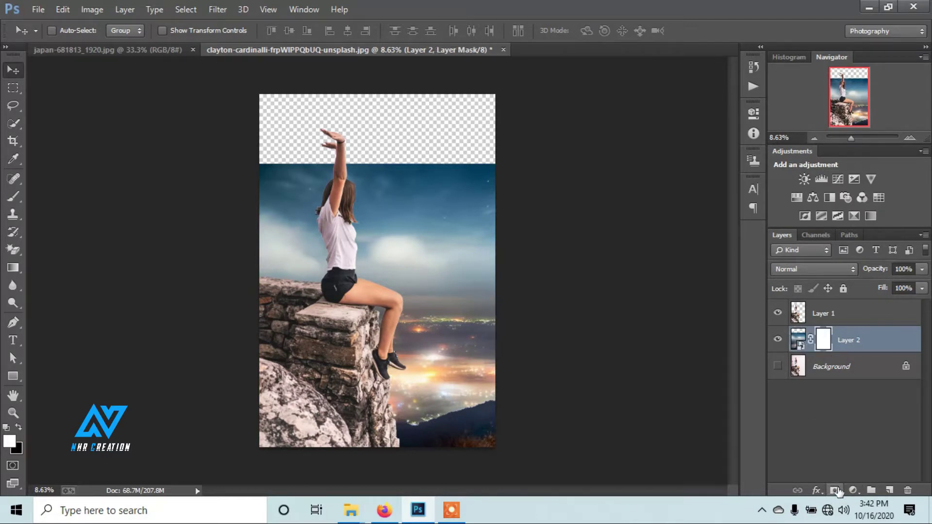
click(9, 198)
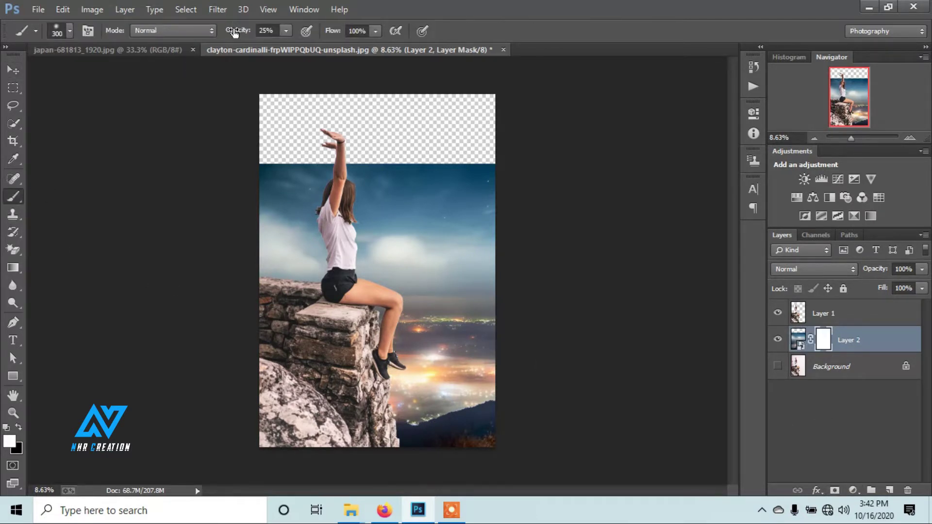
drag(245, 32, 246, 32)
right_click(392, 169)
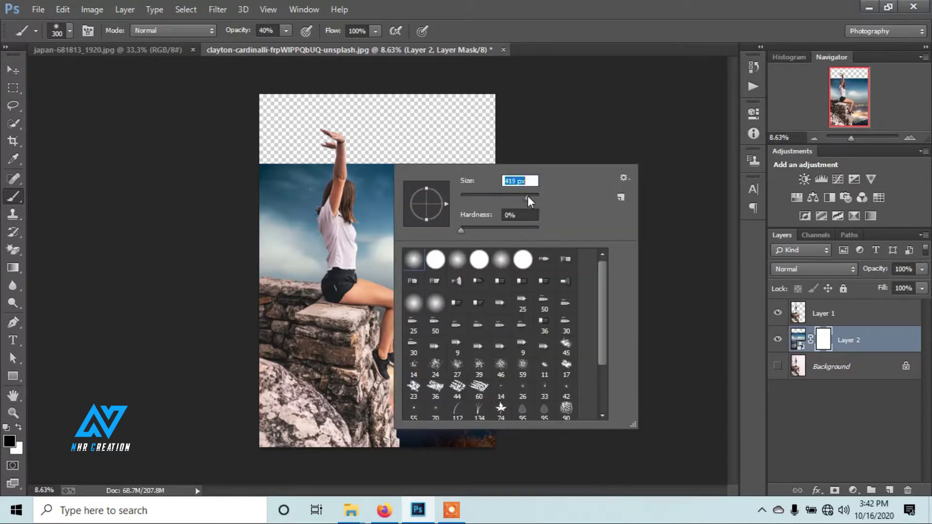
drag(529, 196, 529, 196)
key(Return)
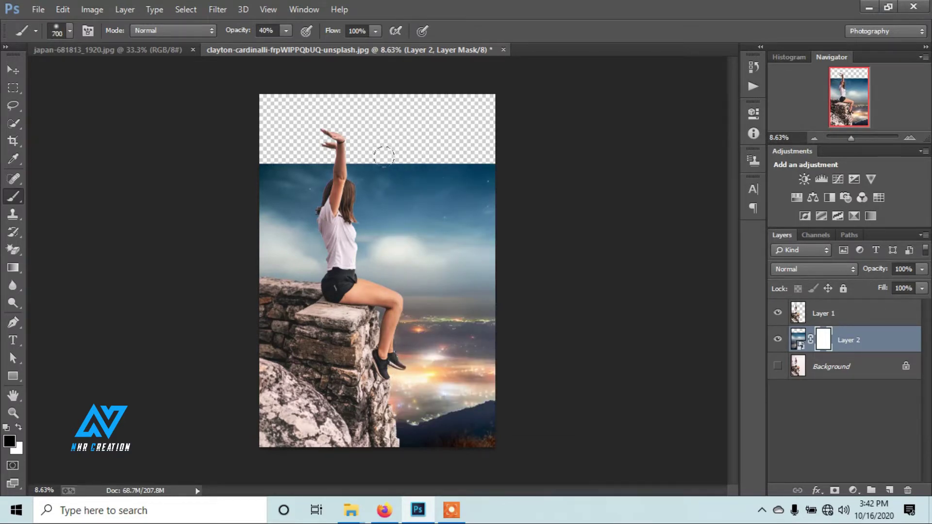
Step: Paint over the upper sky on the mask to fade it out around the girl
drag(434, 127, 487, 123)
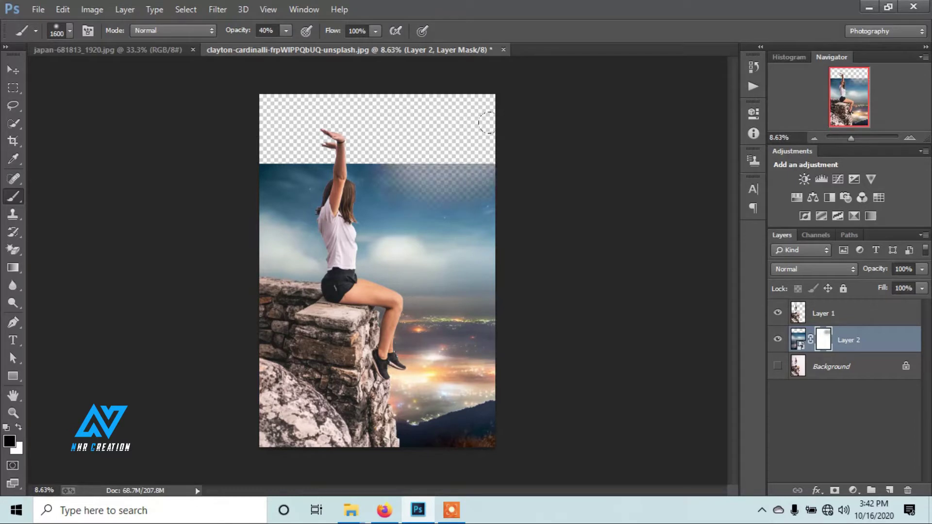
drag(342, 125, 330, 121)
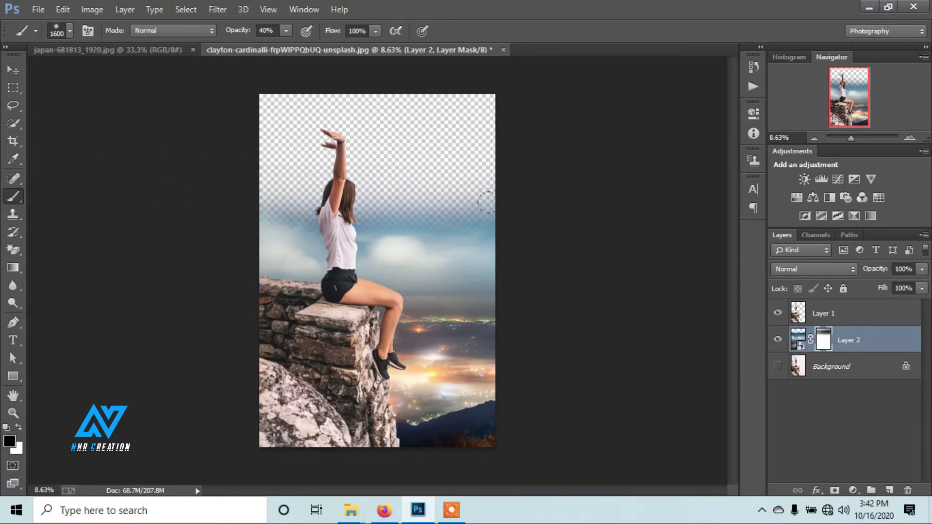
mouse_move(487, 204)
mouse_down()
mouse_move(298, 210)
mouse_move(405, 202)
mouse_move(293, 183)
mouse_up()
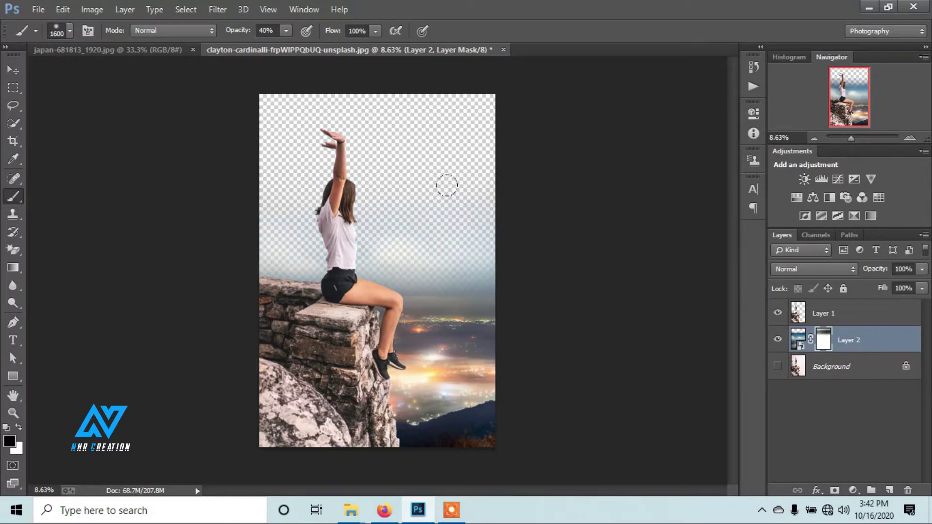
mouse_move(454, 210)
mouse_down()
mouse_move(461, 272)
mouse_move(367, 273)
mouse_up()
key(bracketleft)
key(bracketleft)
key(bracketleft)
key(bracketleft)
key(bracketleft)
key(bracketleft)
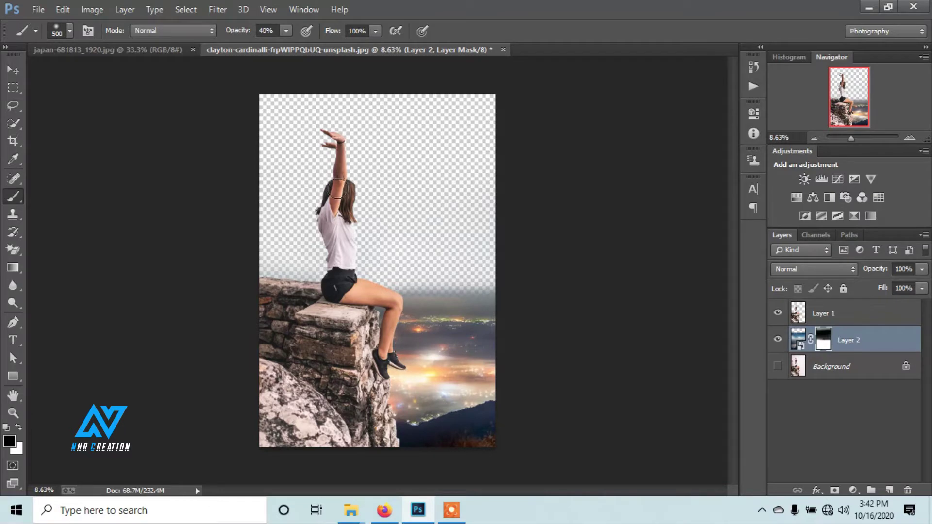
Step: Open ocean-3605547_1920.jpg from the Big Moon folder and dock it as a tab
click(38, 9)
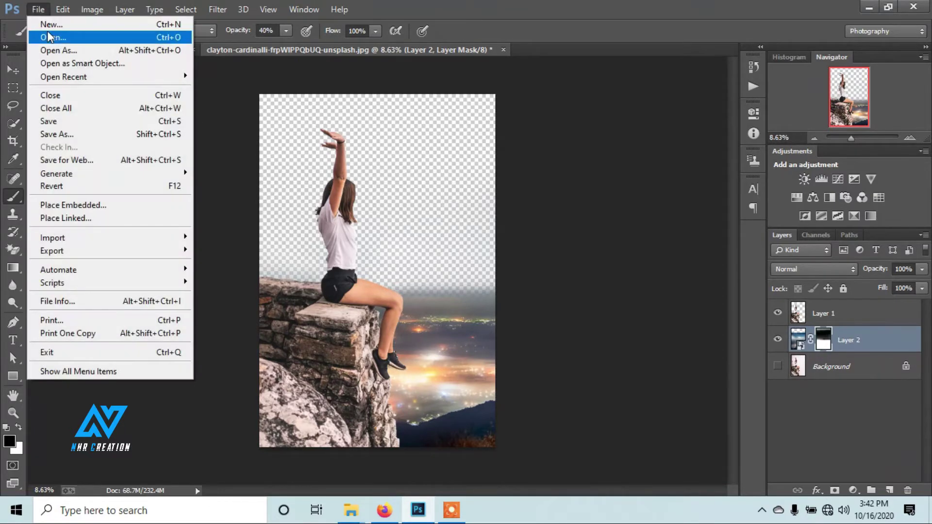
click(49, 37)
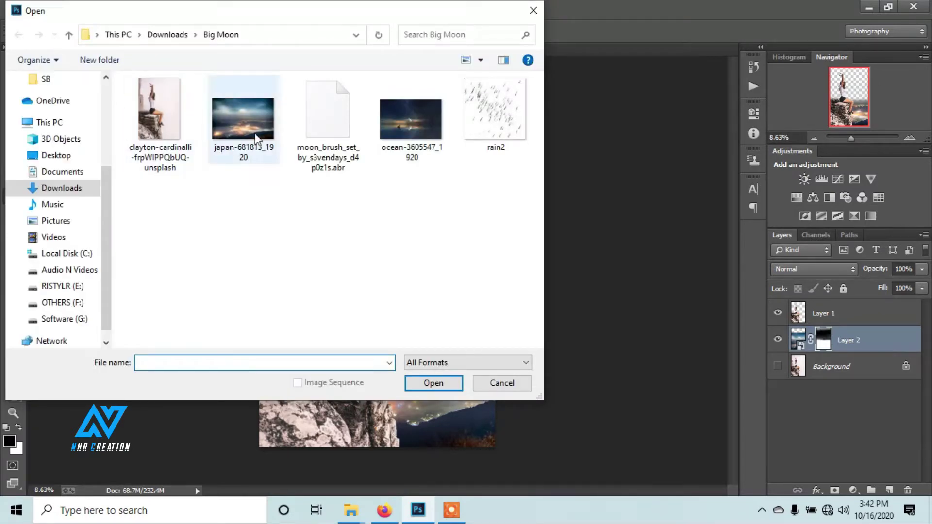
double_click(403, 120)
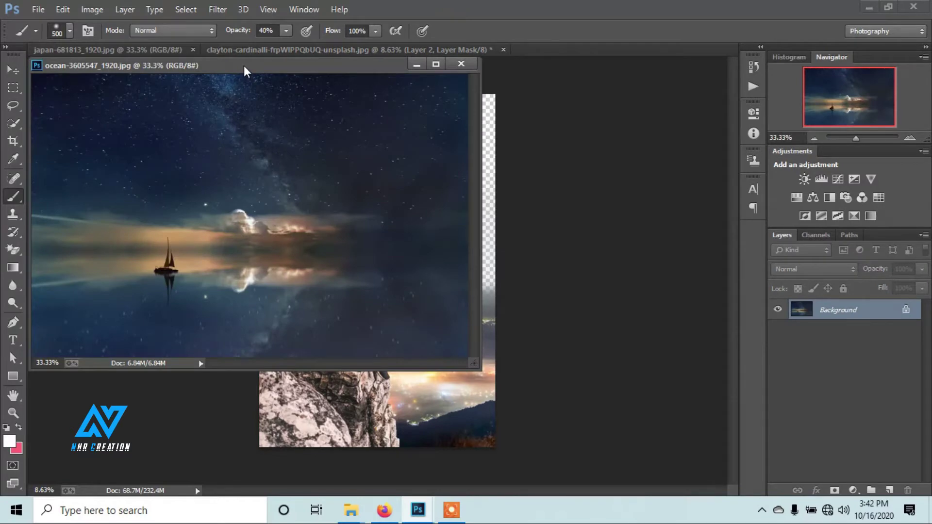
drag(246, 66, 440, 49)
click(15, 70)
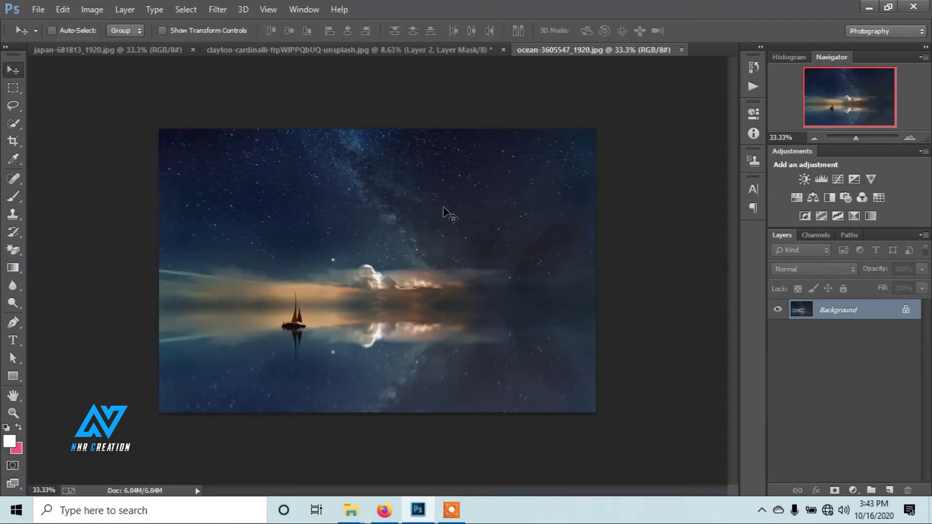
Step: Bring the starry ocean image into the girl document and convert it to a smart object
mouse_move(326, 101)
mouse_down()
mouse_move(301, 55)
mouse_move(370, 160)
mouse_up()
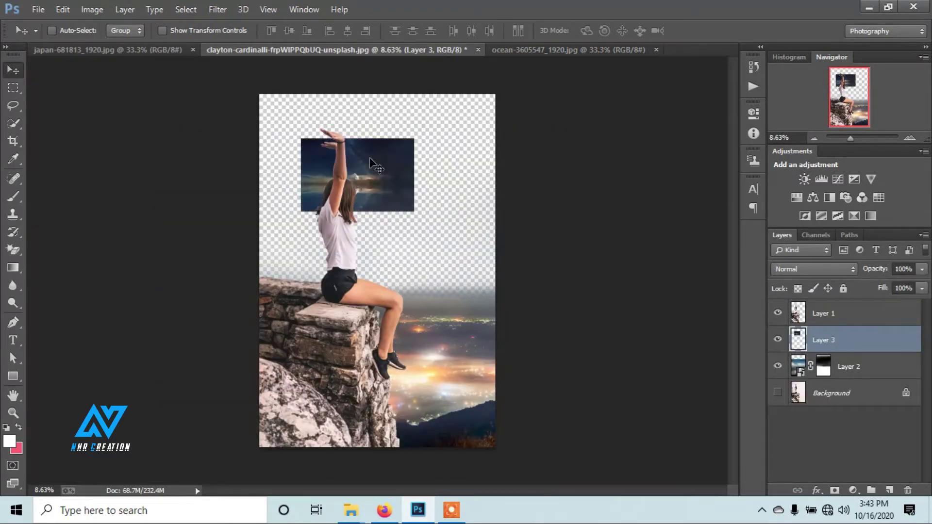
right_click(855, 343)
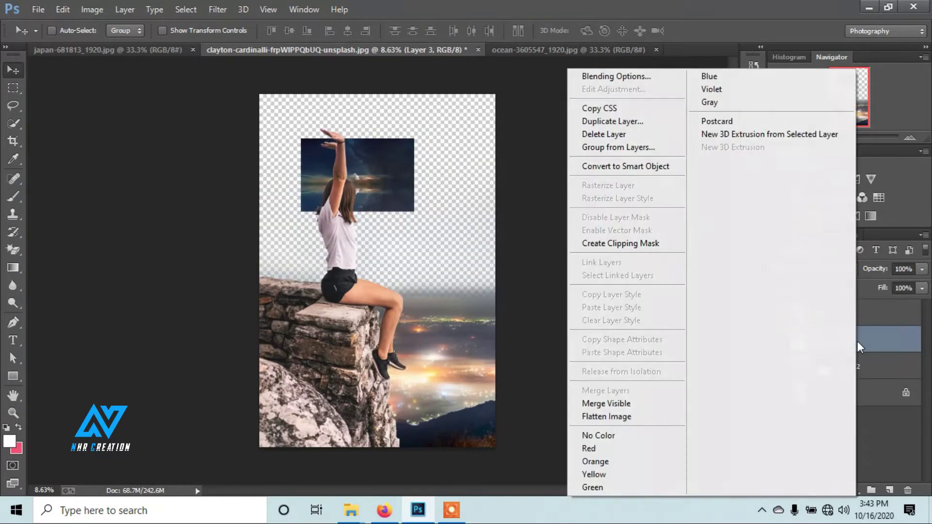
click(623, 166)
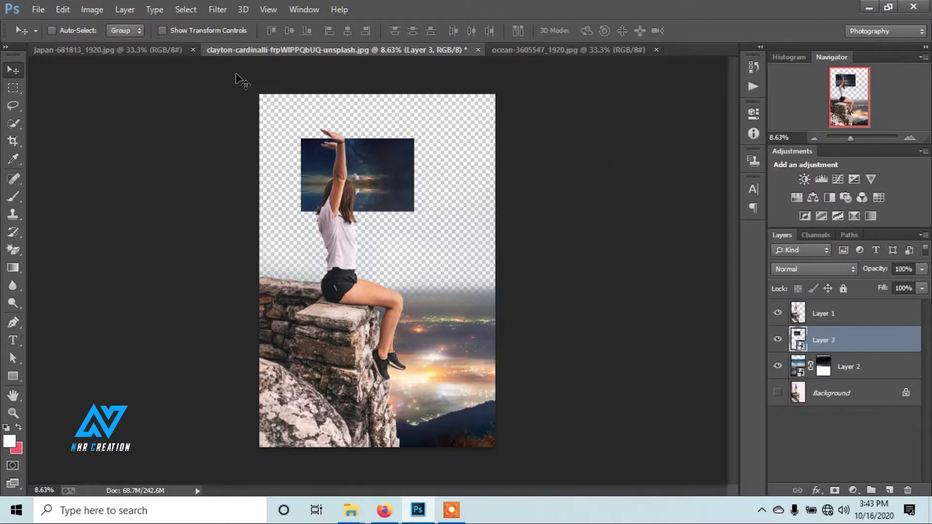
Step: Free Transform the sky proportionally, scaling it up and positioning it over the upper canvas
click(63, 9)
click(129, 259)
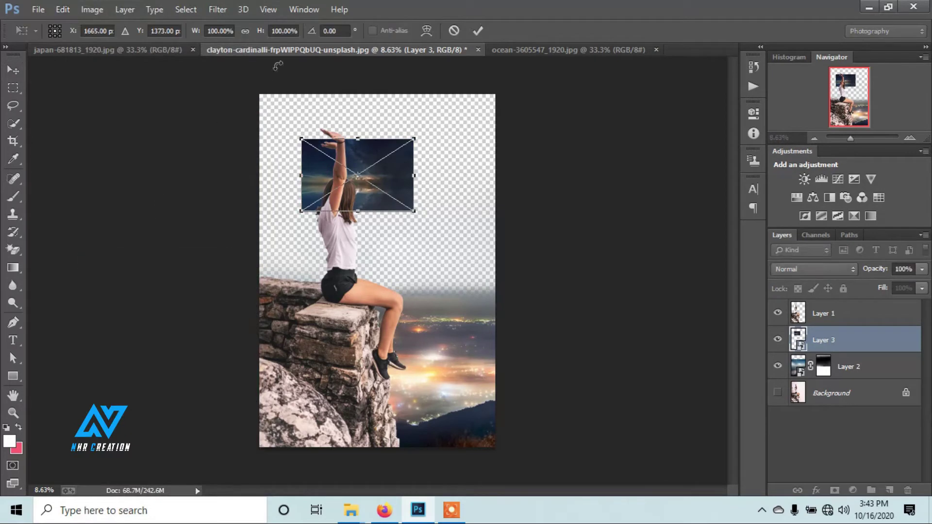
click(245, 31)
mouse_move(260, 31)
mouse_down()
mouse_move(488, 37)
mouse_move(413, 43)
mouse_up()
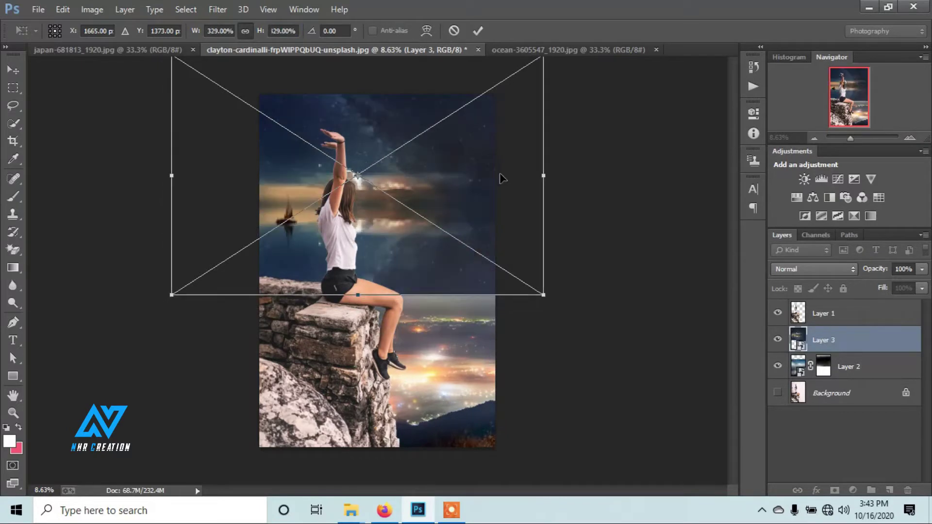
mouse_move(483, 180)
mouse_down()
mouse_move(496, 283)
mouse_move(499, 226)
mouse_up()
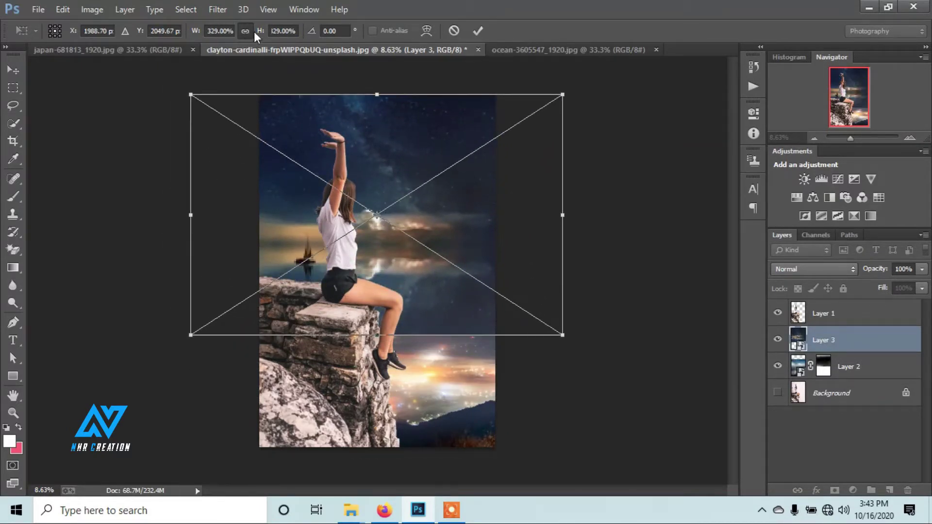
drag(258, 31, 313, 36)
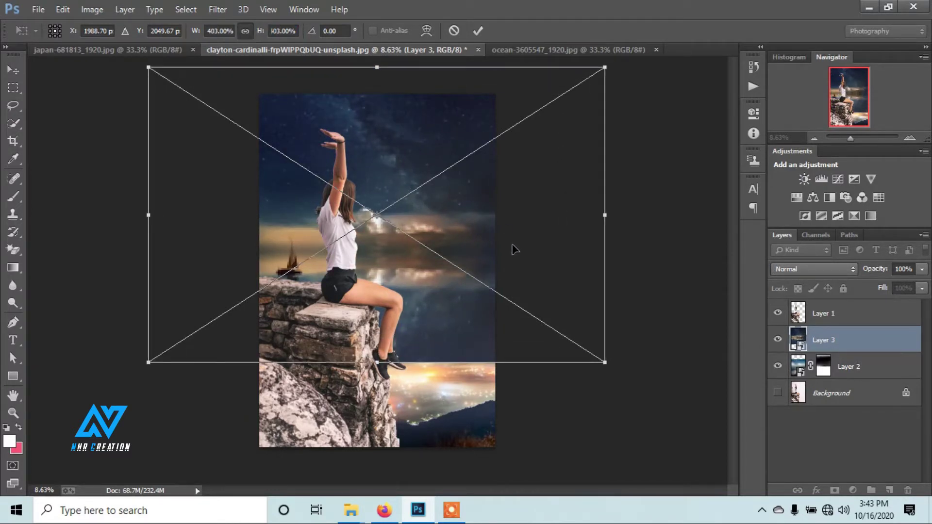
drag(514, 249, 522, 276)
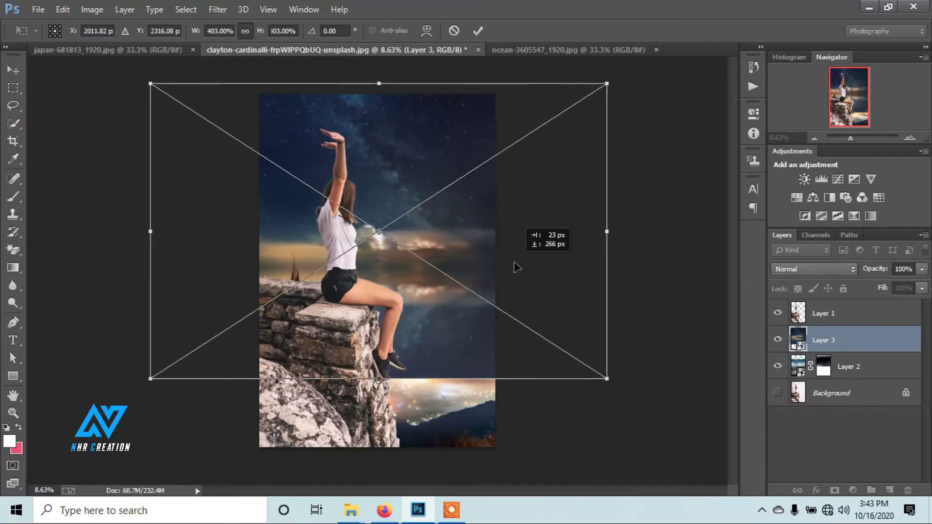
click(477, 31)
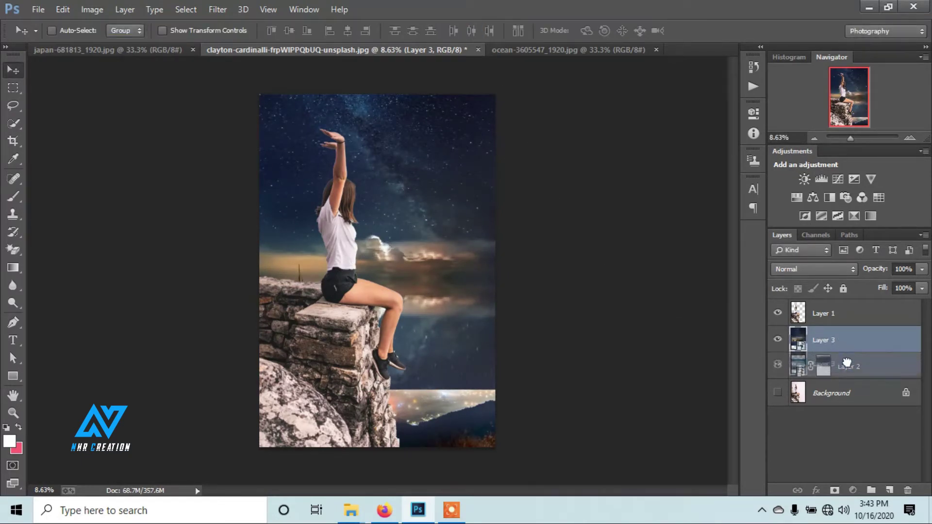
Step: Move the starry sky layer beneath the city-lights Layer 2 and nudge it into place
drag(844, 343, 849, 374)
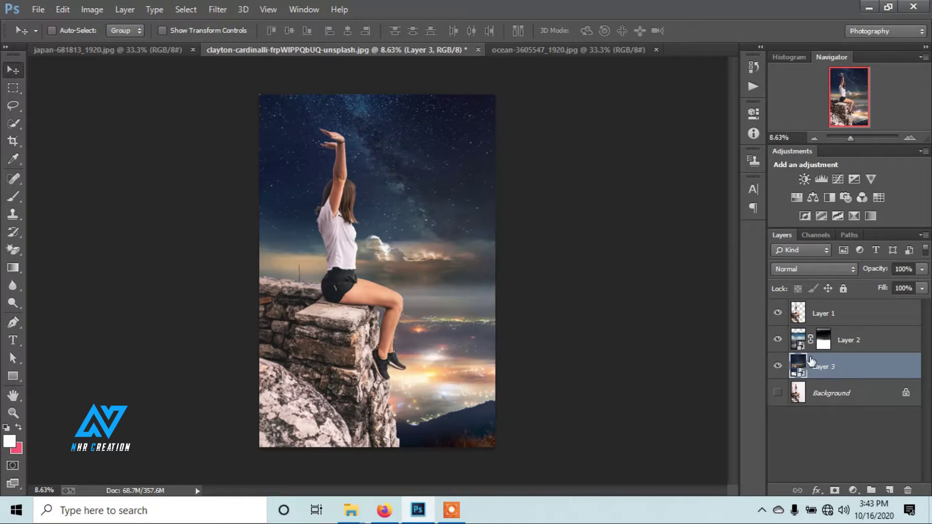
click(822, 342)
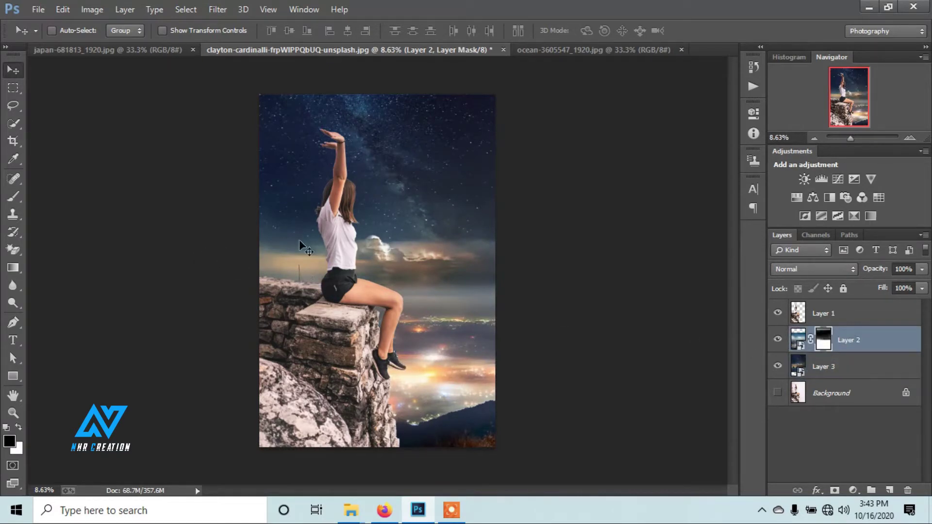
click(831, 366)
drag(410, 177, 410, 174)
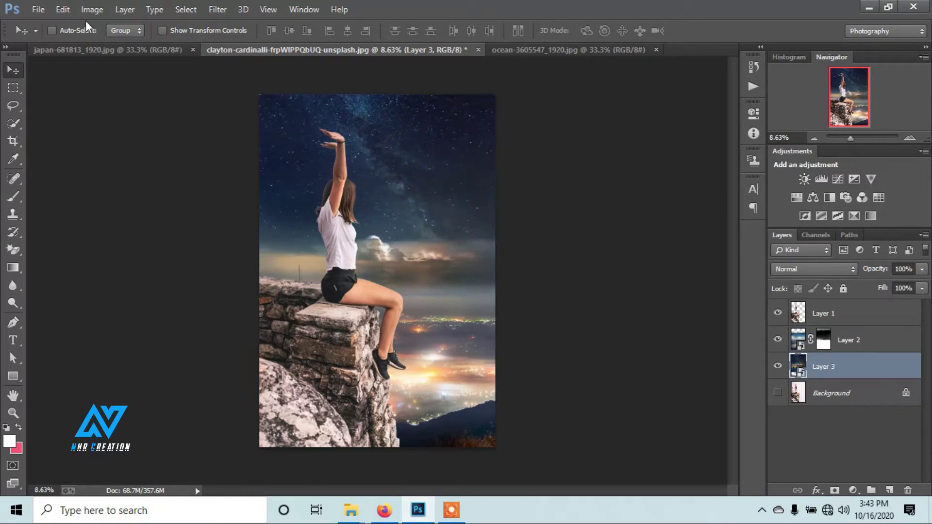
Step: Enlarge the sky to about 490% so it covers the whole background, then target Layer 2's mask
click(65, 11)
click(140, 260)
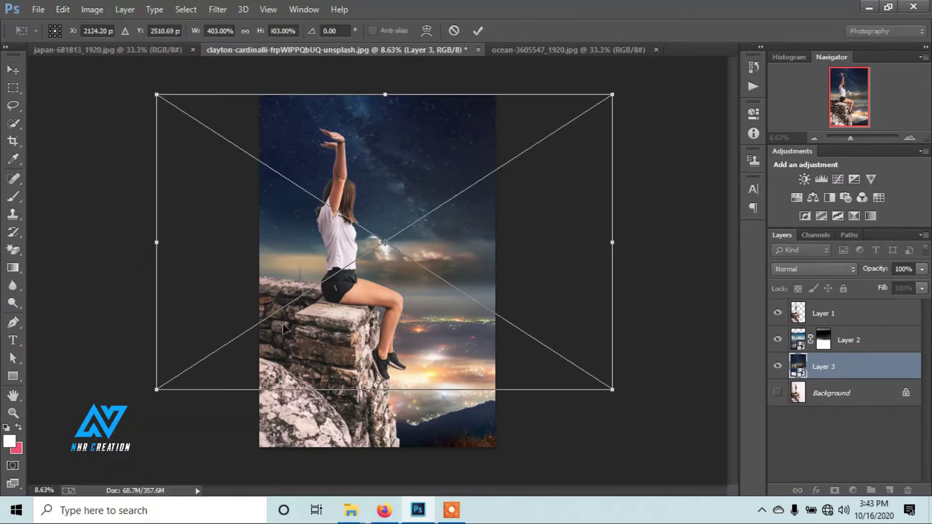
drag(612, 390, 710, 453)
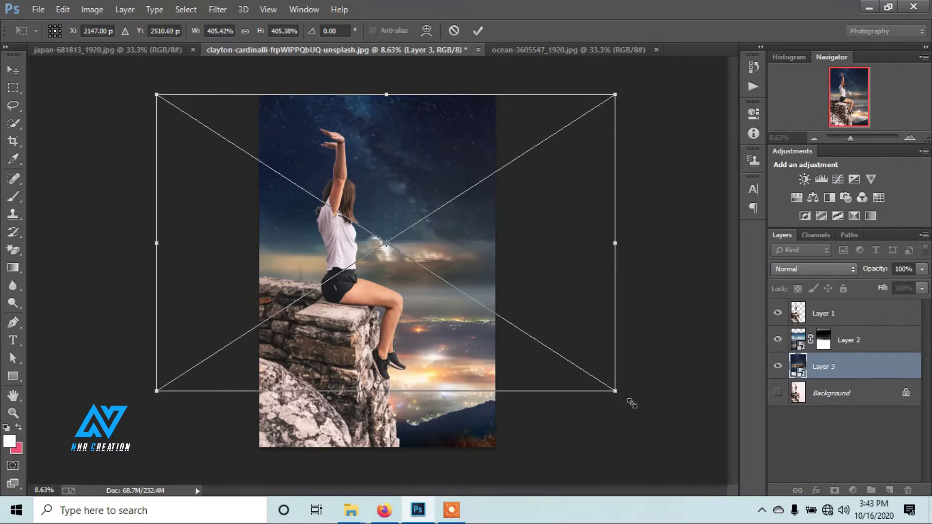
mouse_move(474, 371)
mouse_down()
mouse_move(262, 359)
mouse_move(500, 372)
mouse_up()
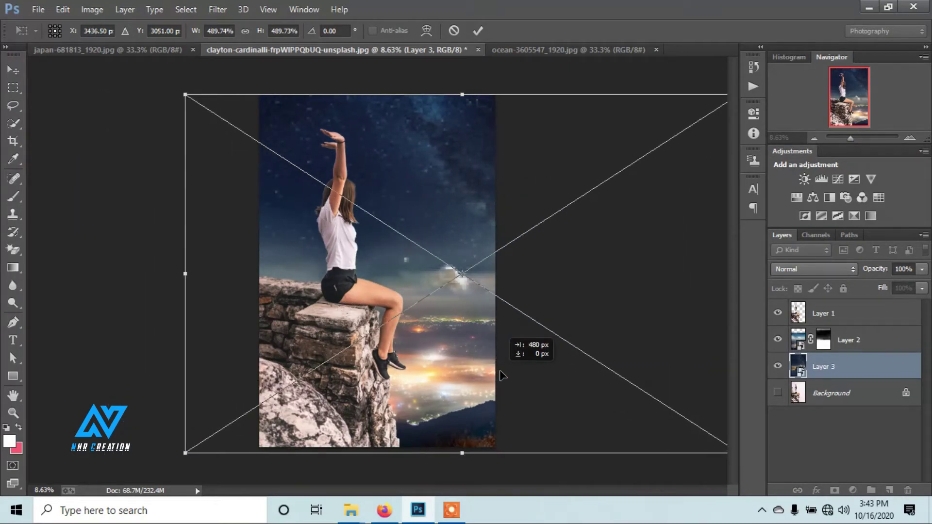
click(478, 30)
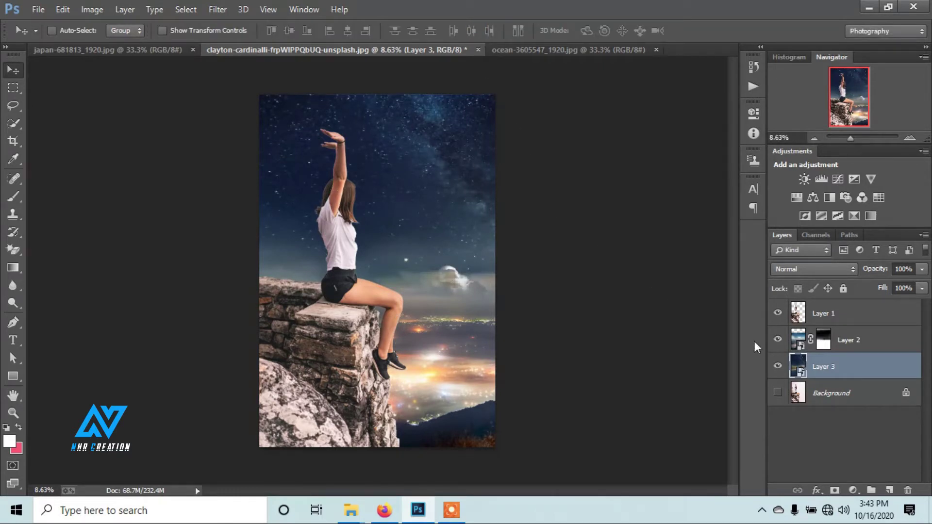
click(847, 347)
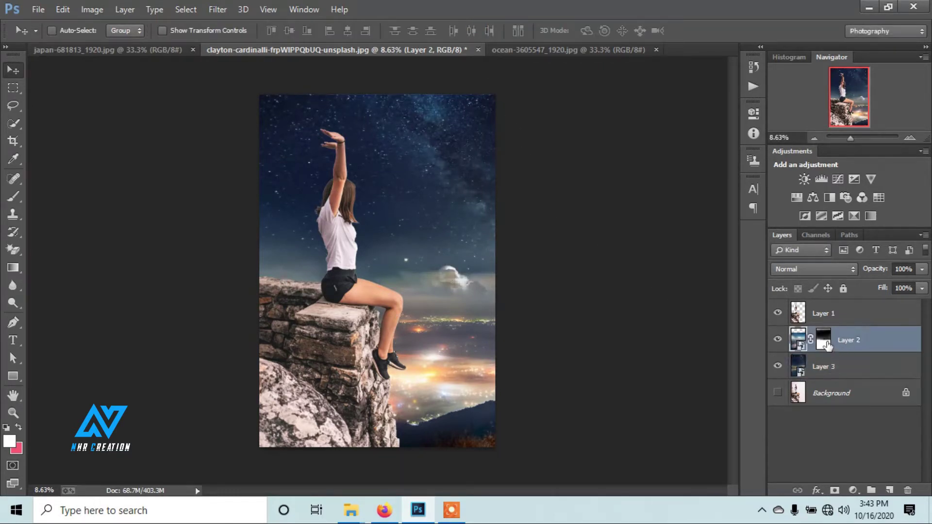
click(825, 341)
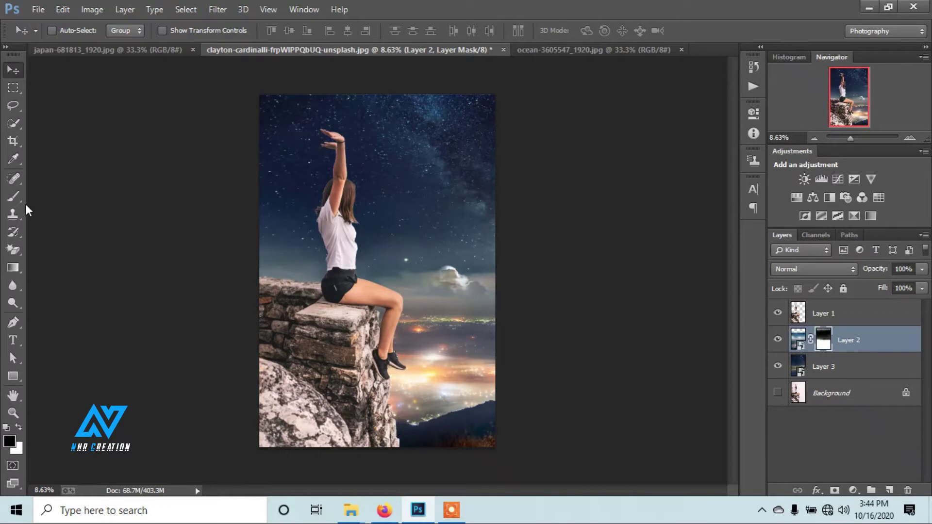
Step: Paint black with a soft 0%-hardness, 40%-opacity brush on Layer 2's mask, comparing with Layer 2 toggled
click(14, 196)
right_click(313, 112)
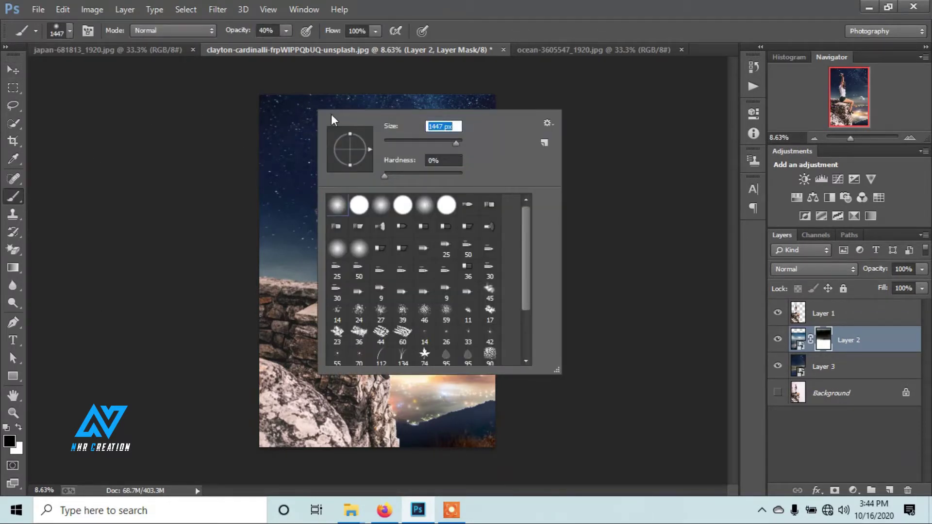
key(Escape)
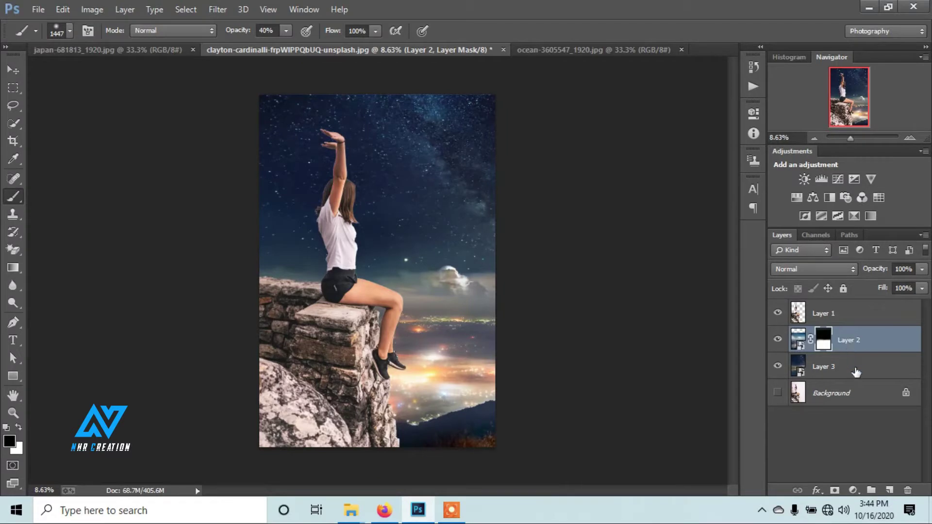
click(778, 340)
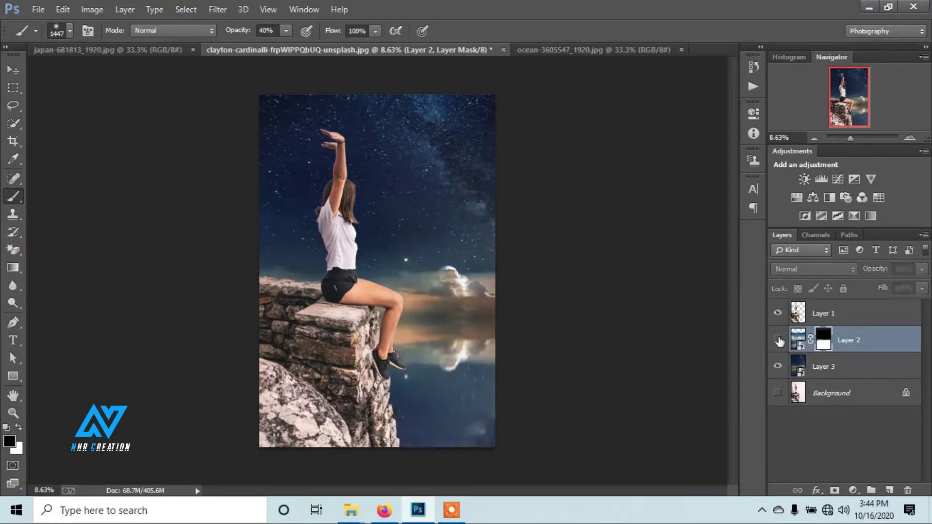
click(778, 340)
click(778, 341)
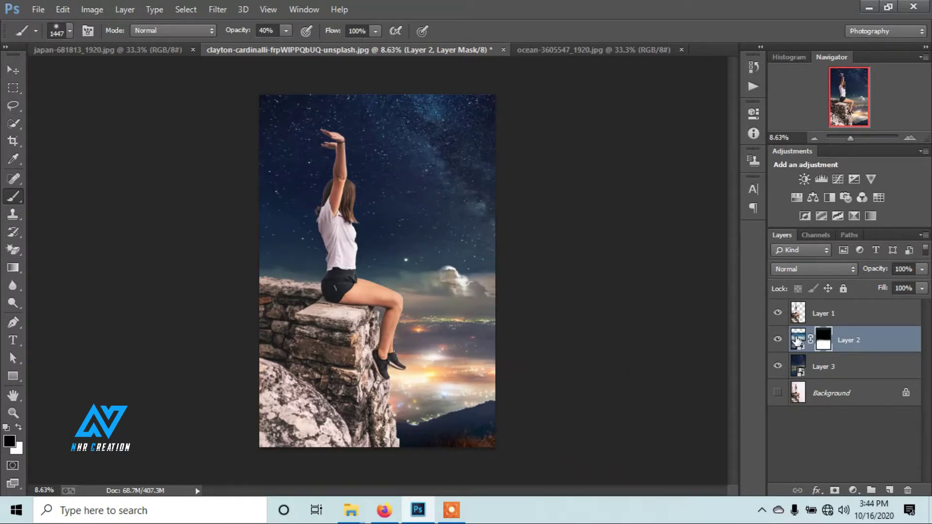
click(797, 342)
Step: Add a Hue/Saturation adjustment layer with saturation -14 and lightness -15
click(852, 489)
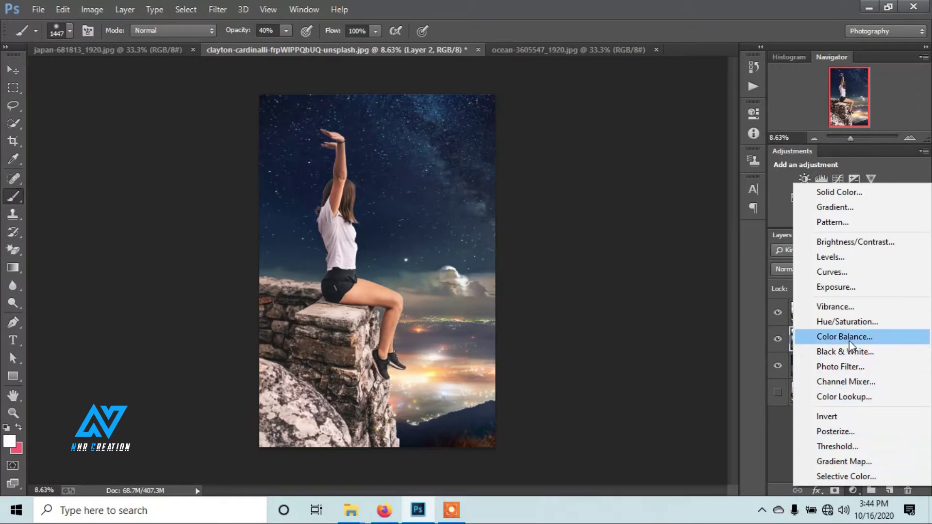
click(847, 320)
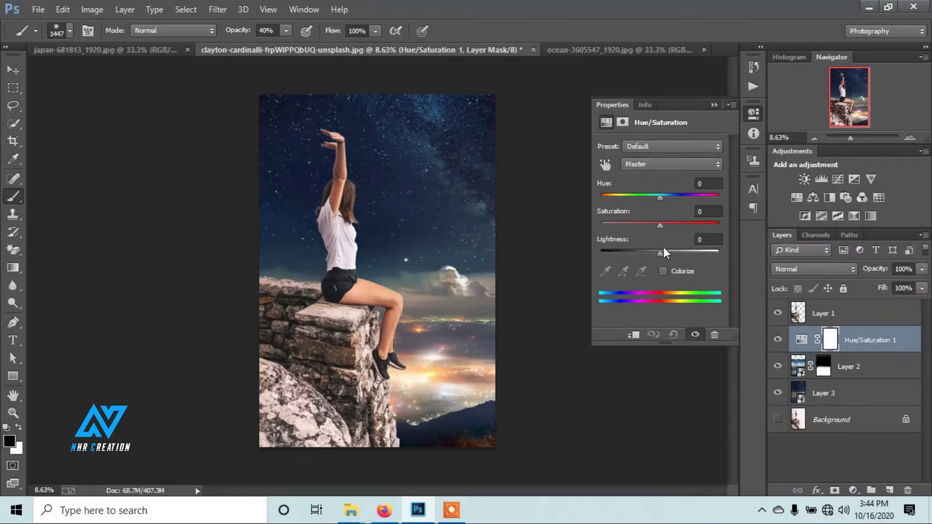
mouse_move(662, 252)
mouse_down()
mouse_move(652, 253)
mouse_move(654, 224)
mouse_up()
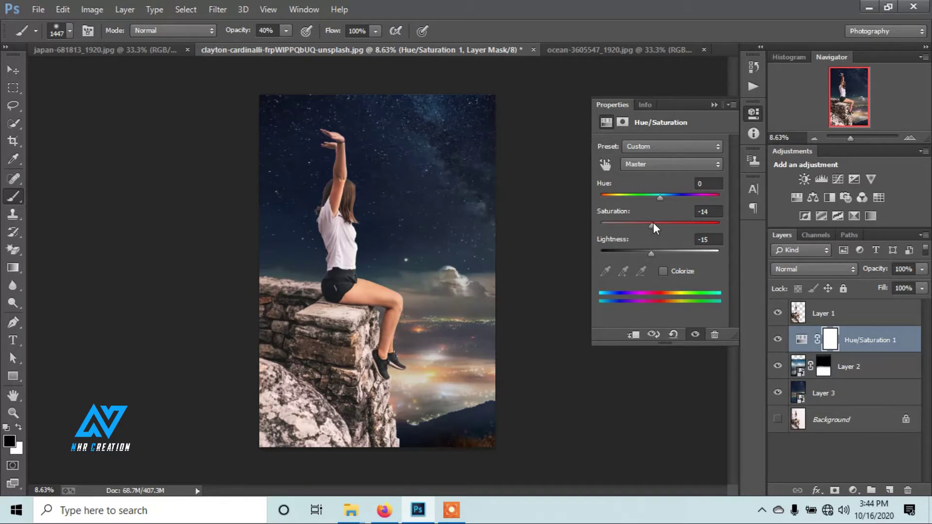
click(710, 104)
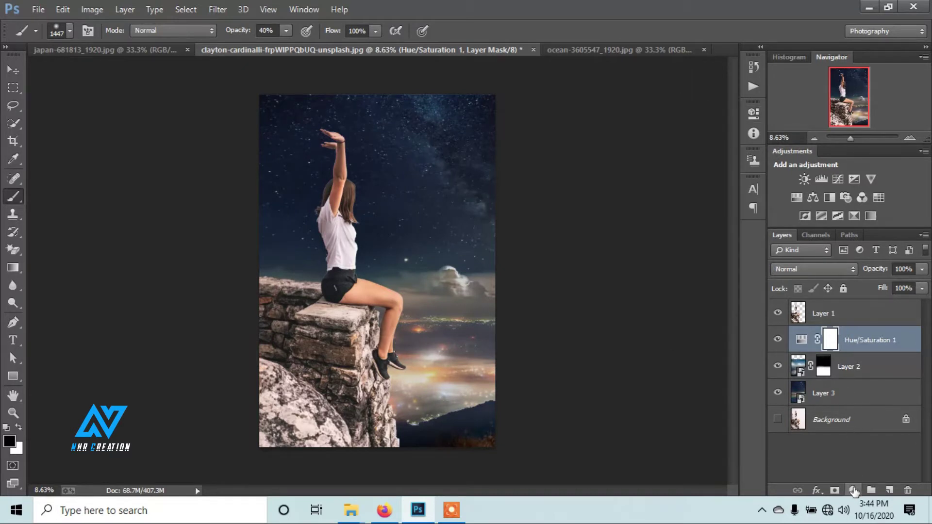
Step: Add a Color Balance adjustment layer shifting midtones Cyan–Red to +7
click(853, 490)
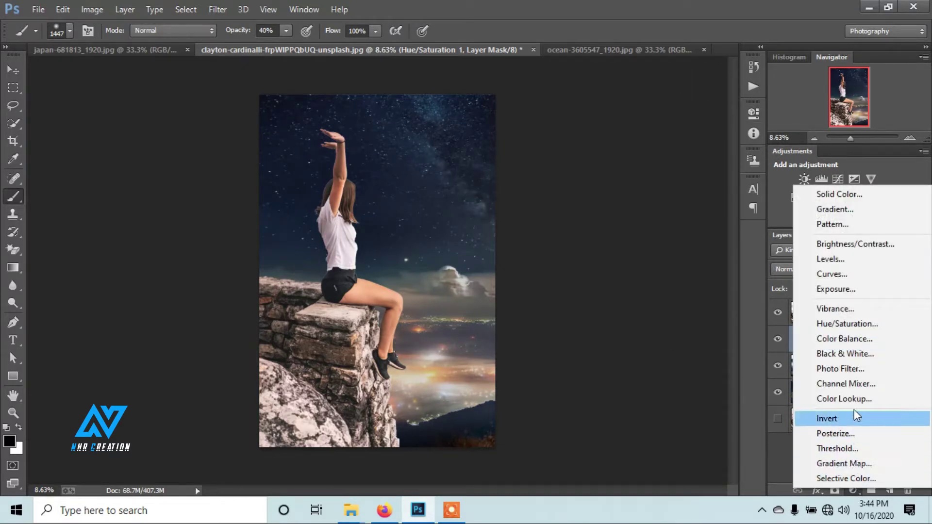
click(852, 339)
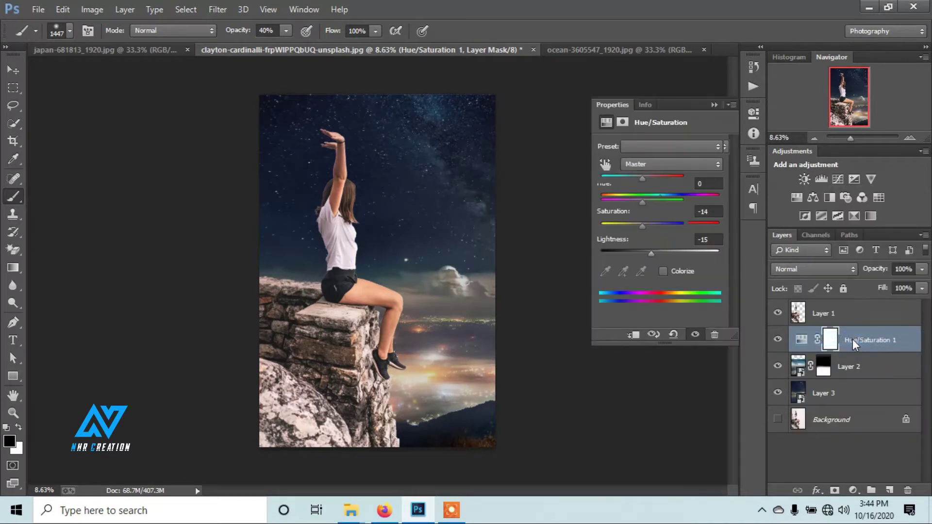
click(813, 197)
drag(642, 178, 645, 187)
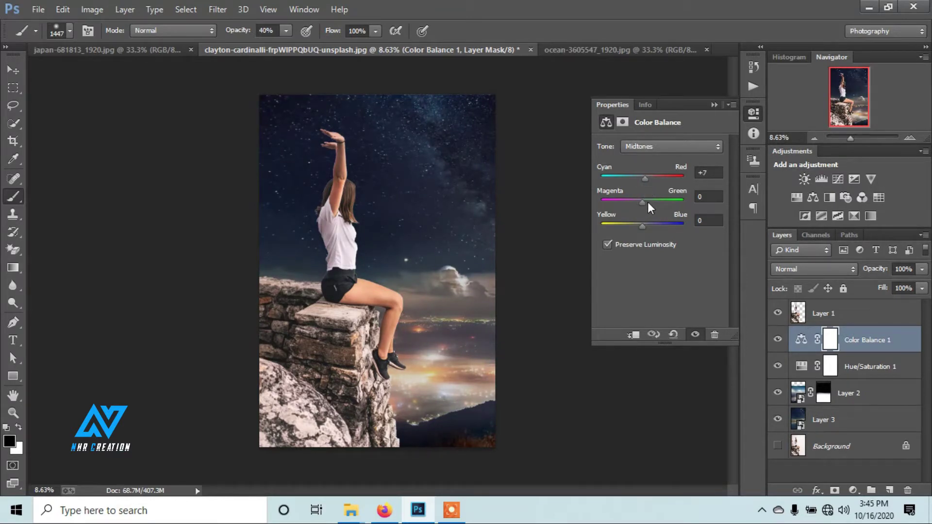
click(713, 104)
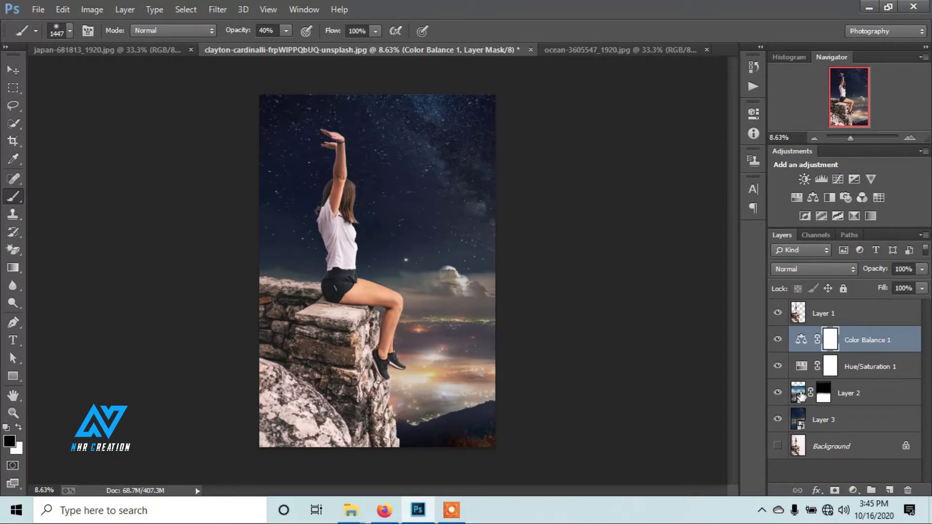
click(798, 395)
click(853, 491)
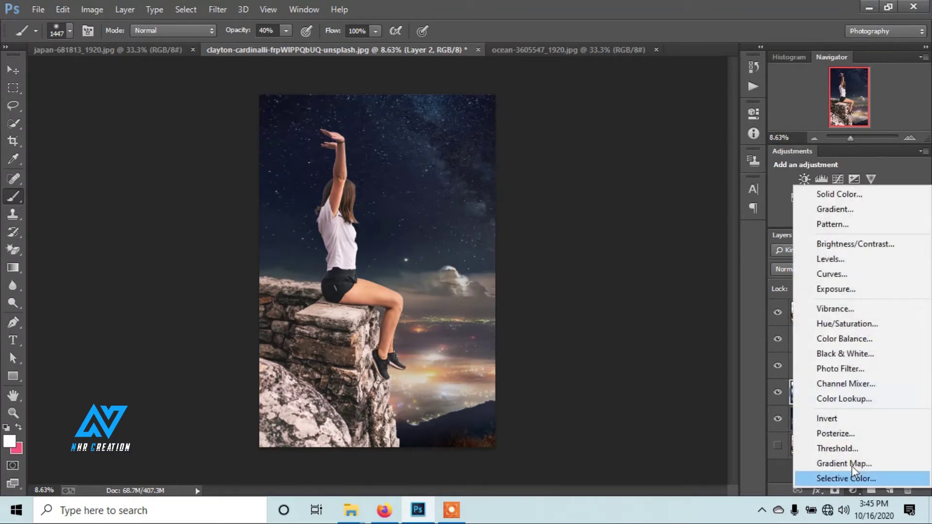
Step: Add an Exposure adjustment layer with gamma 0.76 and exposure -0.23
click(844, 292)
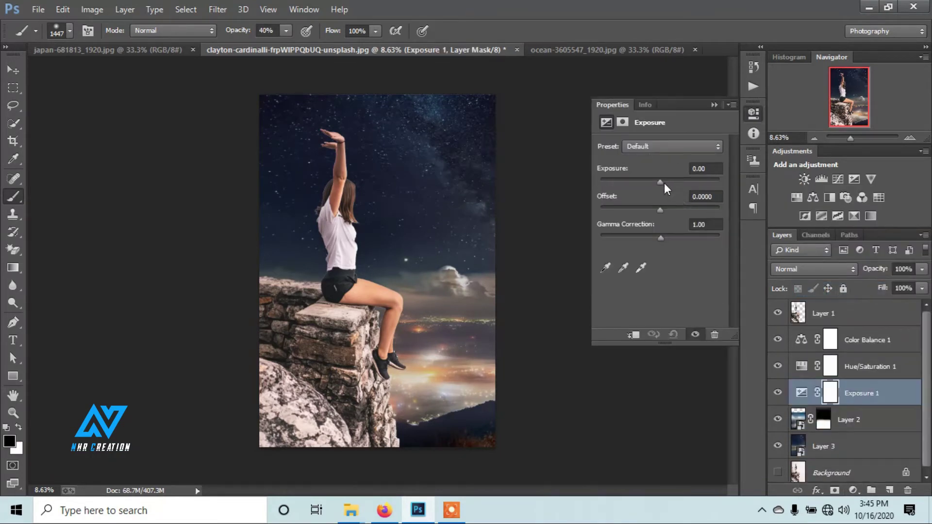
mouse_move(661, 236)
mouse_down()
mouse_move(683, 240)
mouse_move(671, 243)
mouse_up()
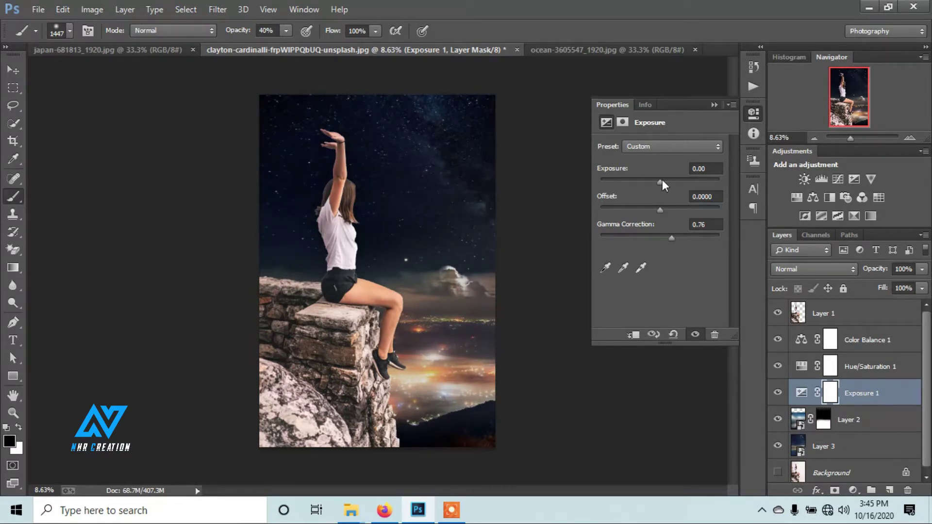
drag(660, 181, 657, 182)
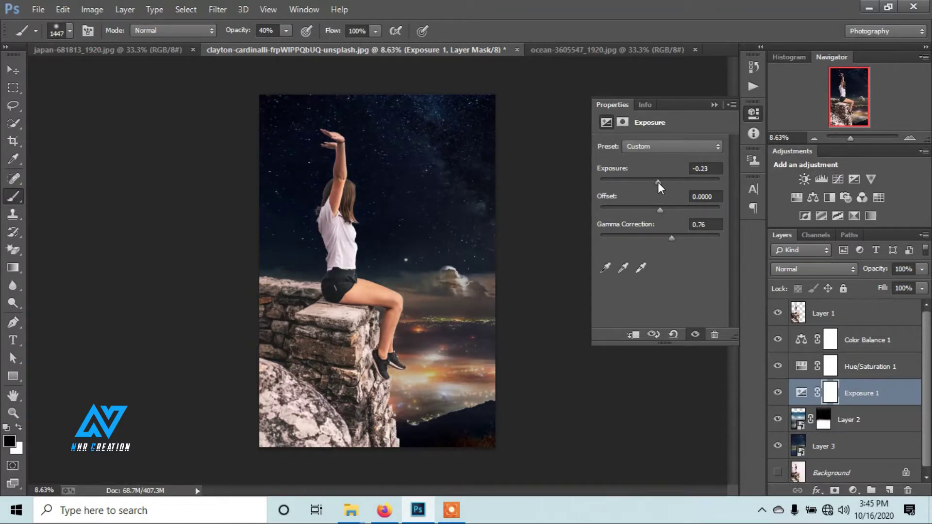
click(716, 106)
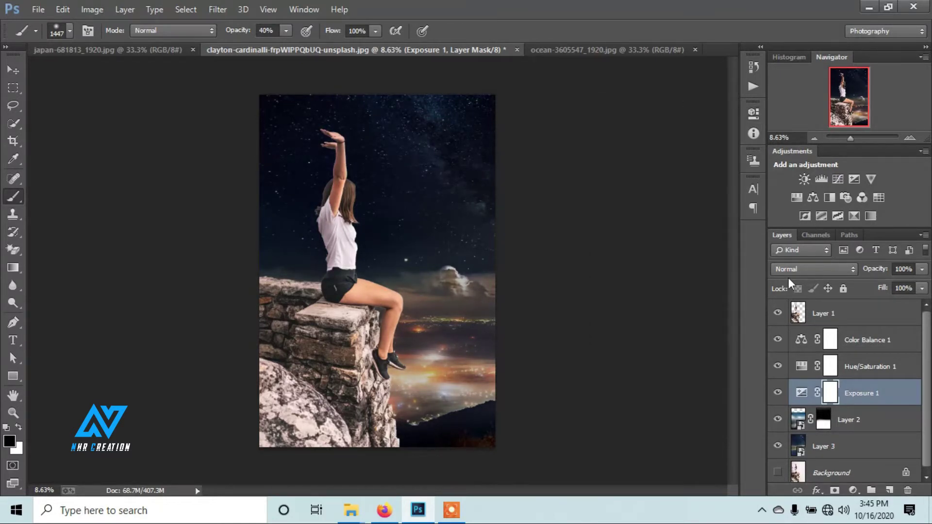
click(803, 421)
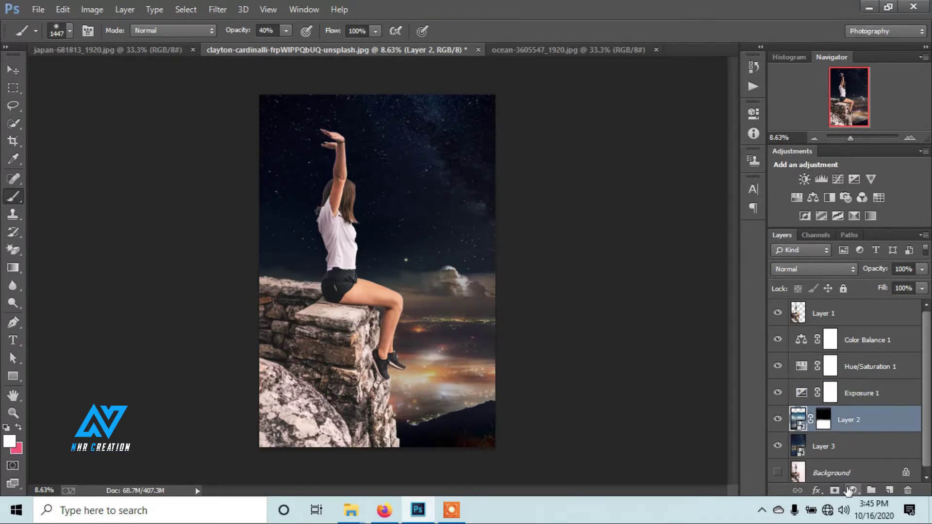
Step: Add a Curves adjustment layer above Layer 2 with a single point placed mid-curve
click(850, 491)
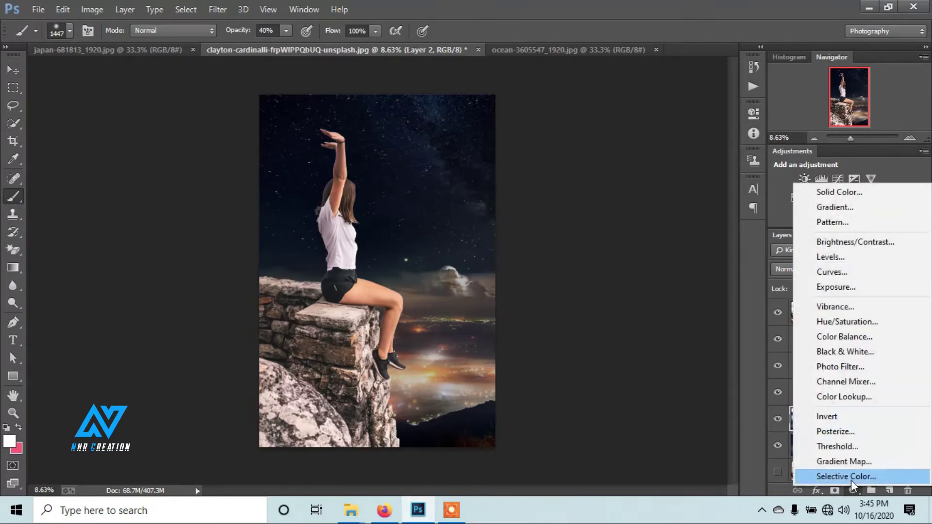
click(832, 267)
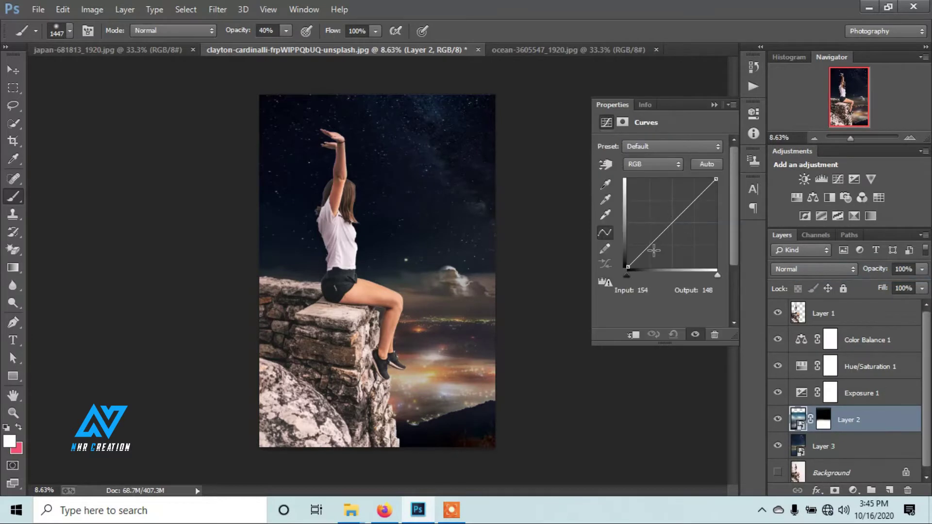
click(628, 267)
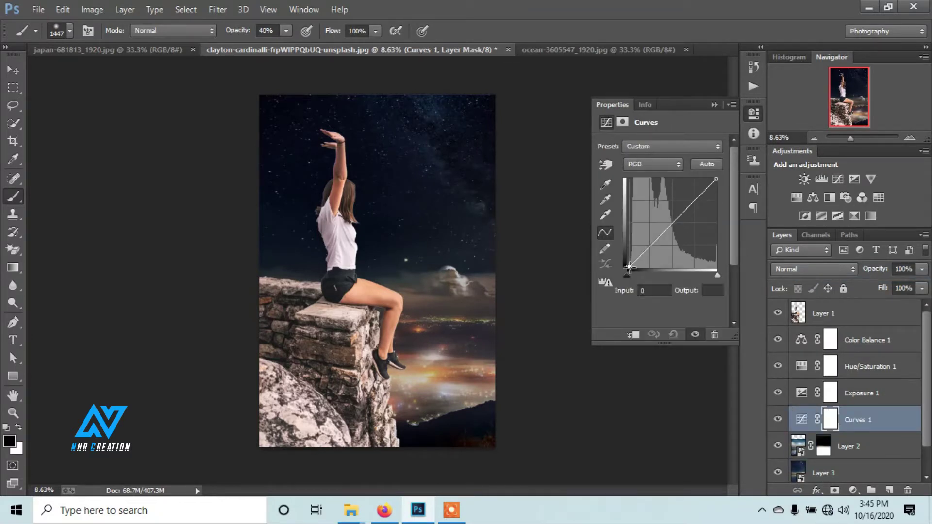
drag(628, 266, 633, 266)
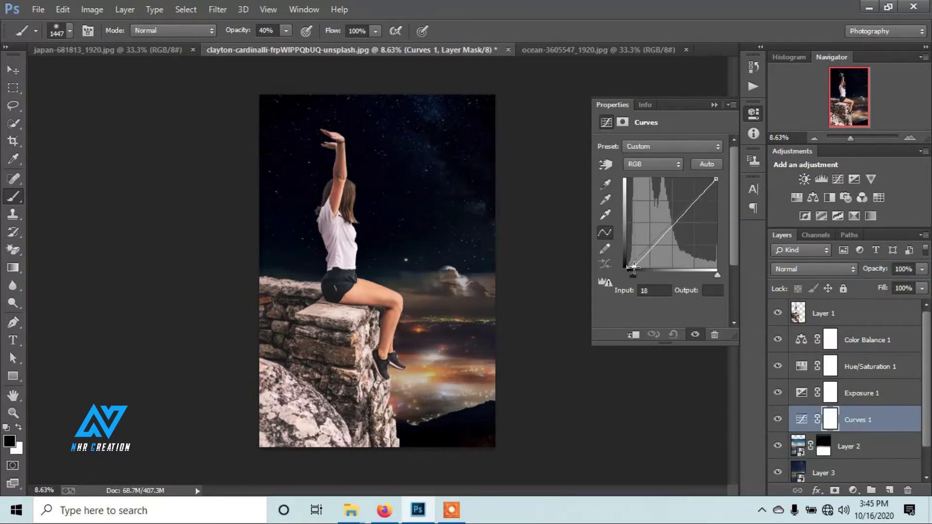
key(ctrl+z)
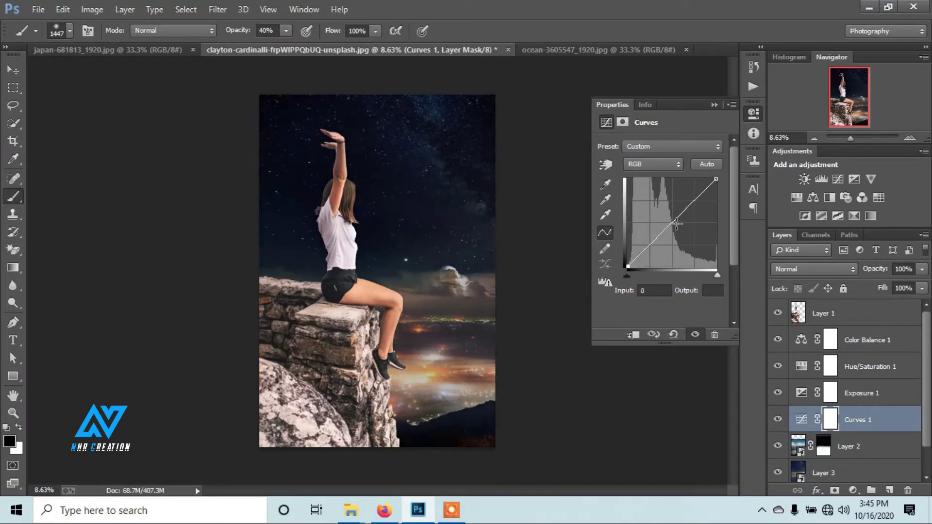
click(676, 223)
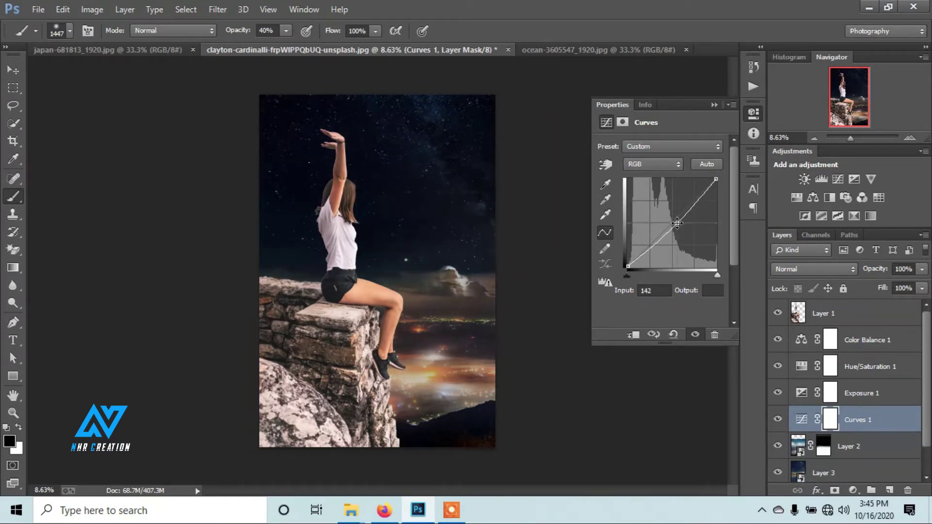
click(714, 105)
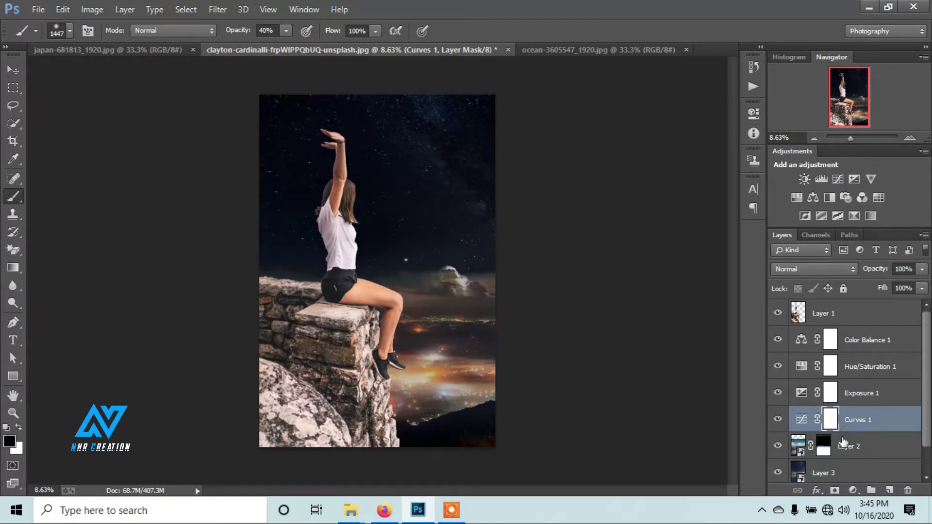
scroll(846, 446, down, 1)
scroll(846, 446, up, 1)
scroll(845, 446, down, 1)
Step: Toggle the starry sky and city-lights layers off and on to compare, then select Layer 2
click(778, 443)
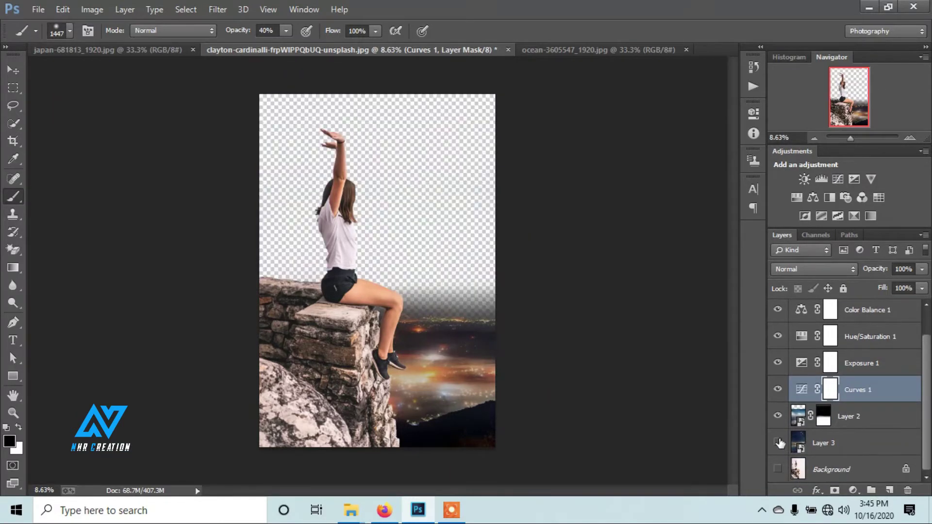
click(778, 443)
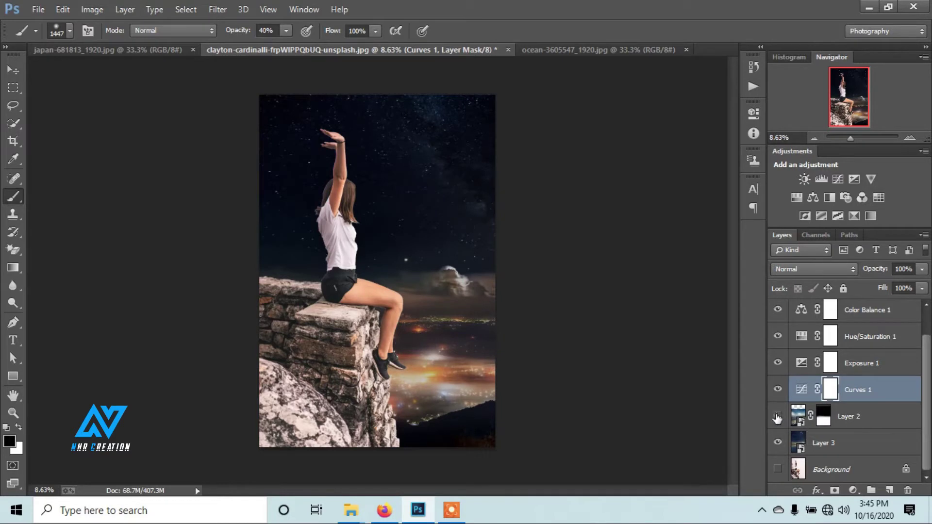
click(777, 416)
click(777, 416)
click(799, 418)
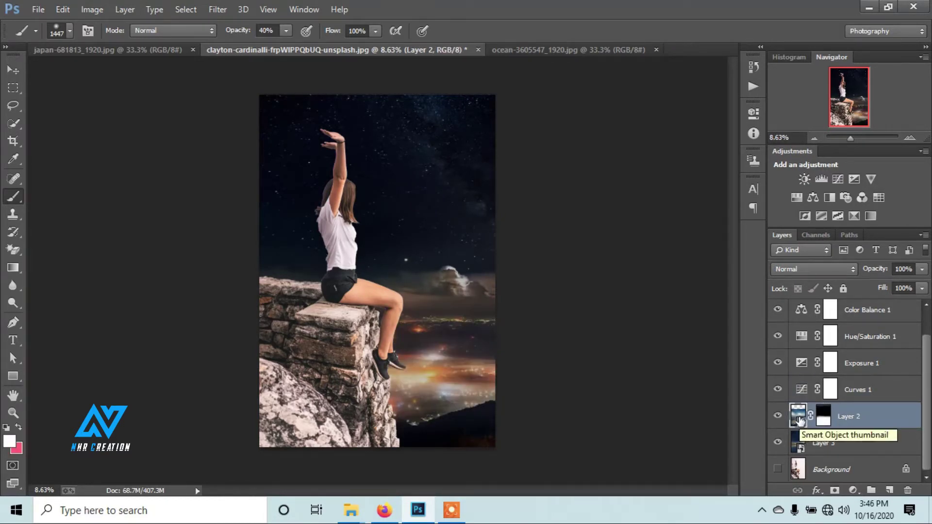
Step: Rasterize the city-lights Layer 2 so it can be adjusted directly
click(101, 9)
mouse_move(112, 44)
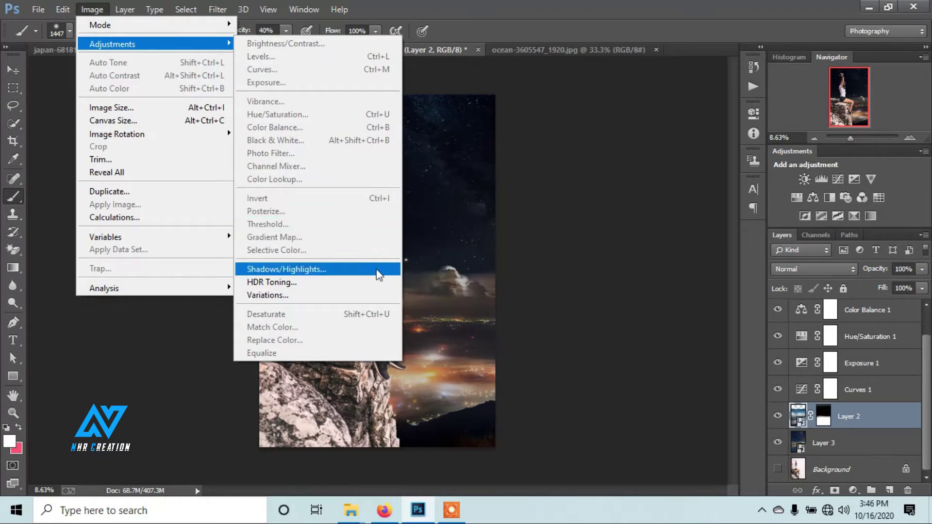
right_click(802, 413)
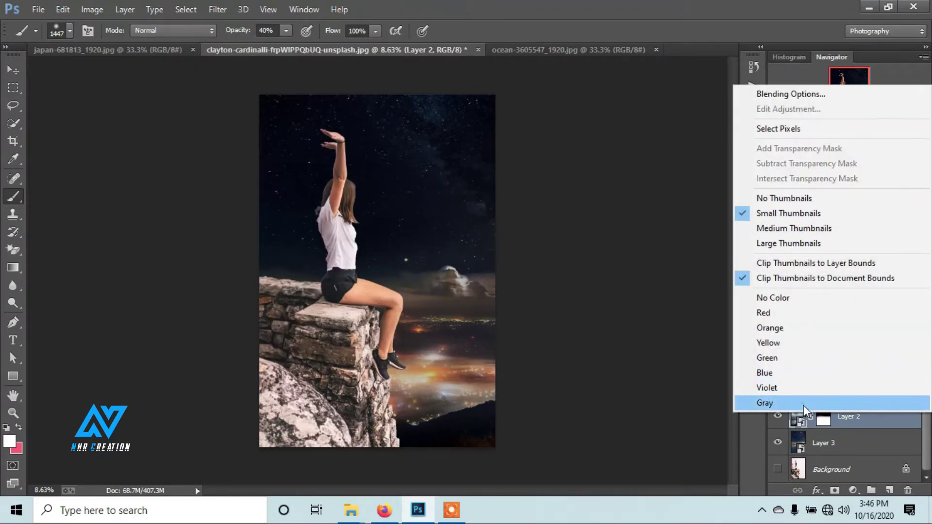
click(803, 405)
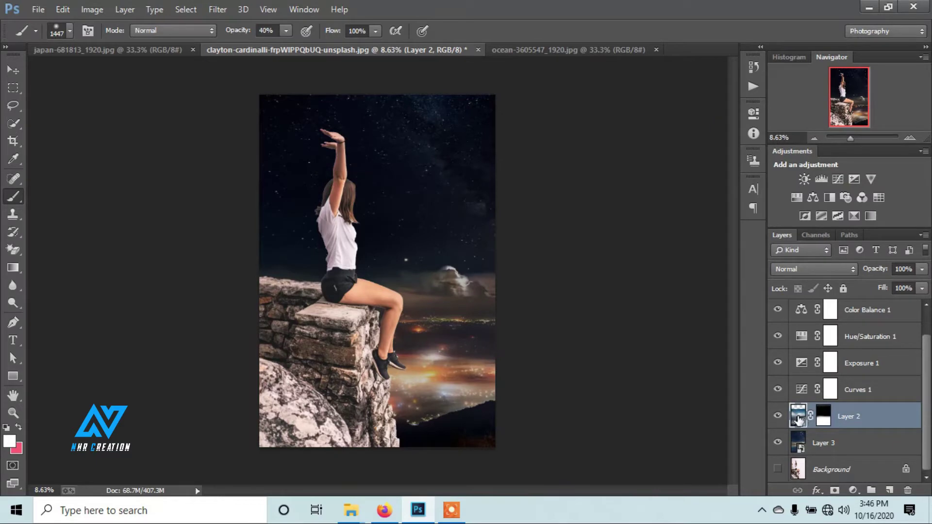
right_click(840, 417)
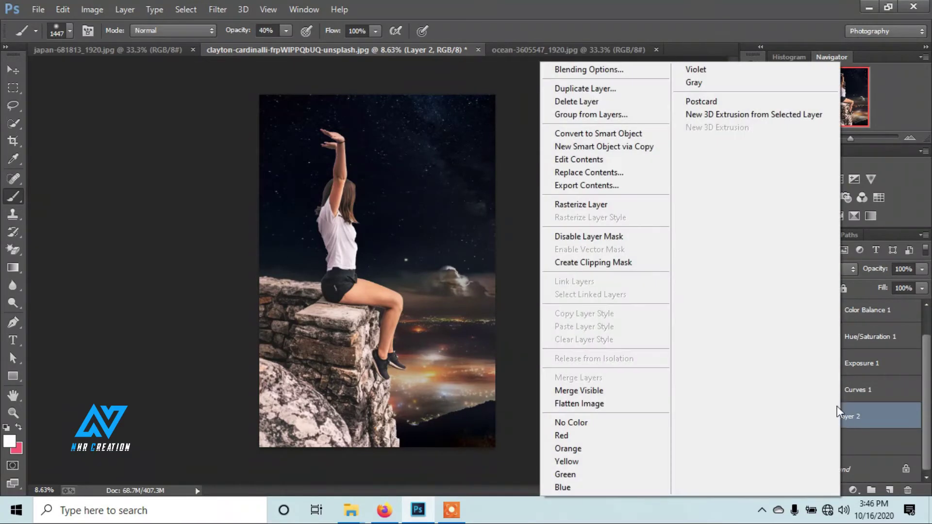
click(587, 205)
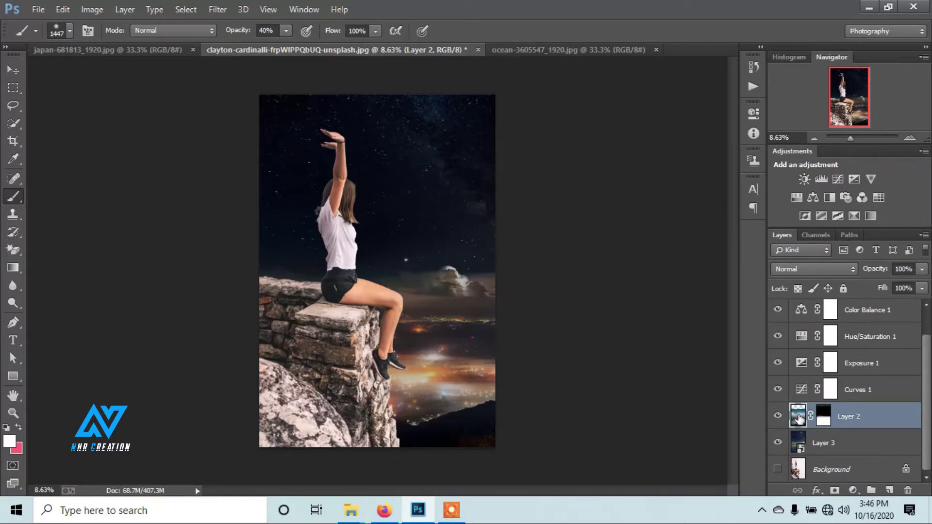
click(92, 9)
mouse_move(112, 44)
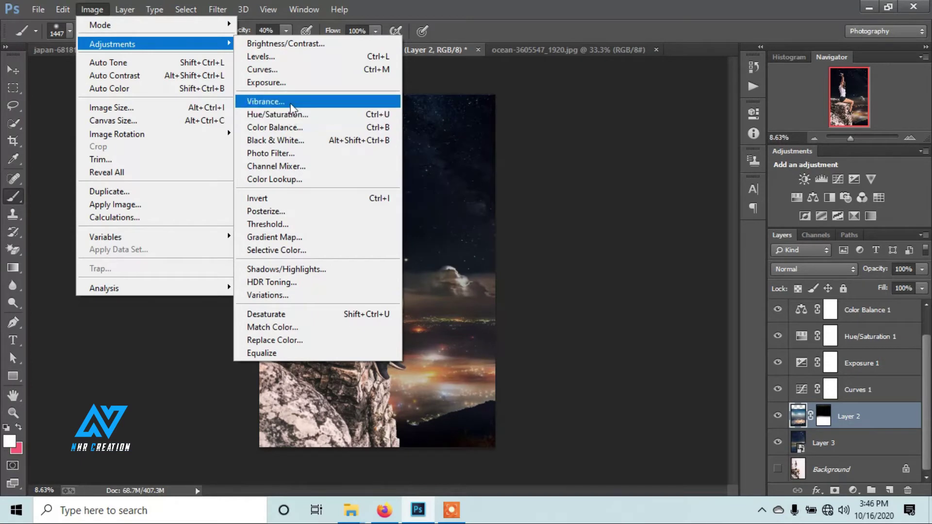
Step: Apply a direct Exposure adjustment to Layer 2 with gamma about 0.94
click(291, 84)
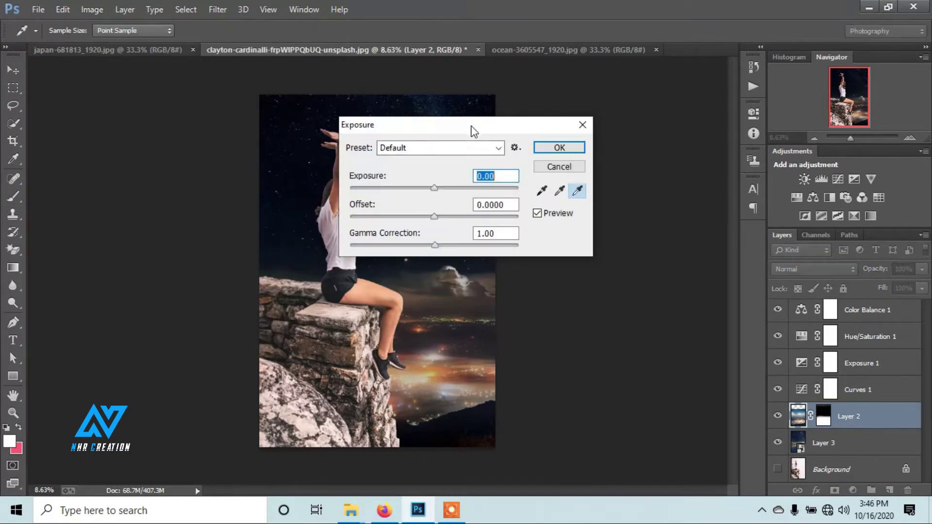
drag(475, 130, 650, 131)
mouse_move(610, 246)
mouse_down()
mouse_move(621, 246)
mouse_move(619, 258)
mouse_move(654, 261)
mouse_move(577, 260)
mouse_move(612, 259)
mouse_up()
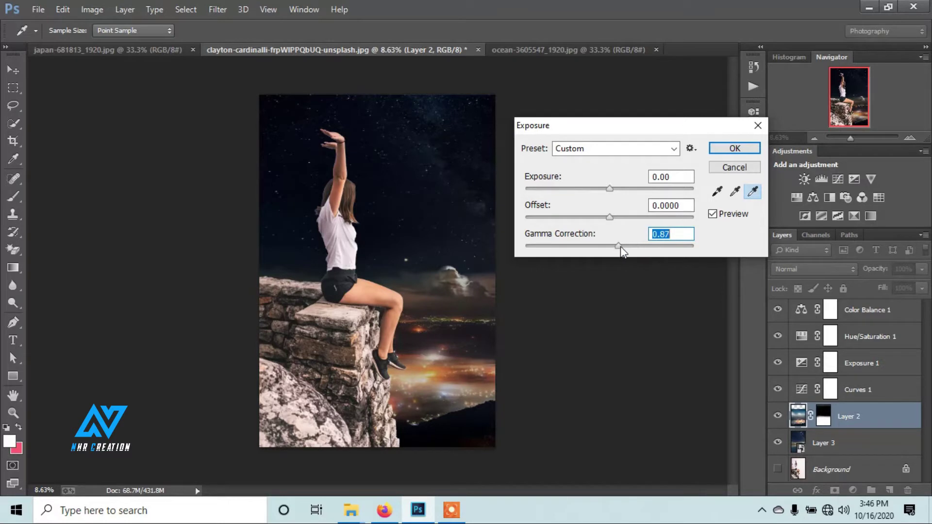
drag(619, 246, 613, 247)
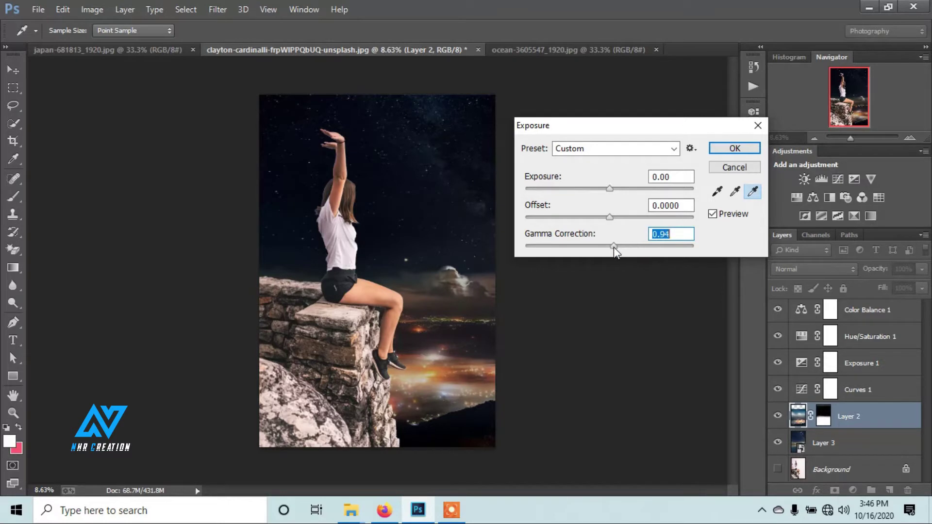
click(724, 150)
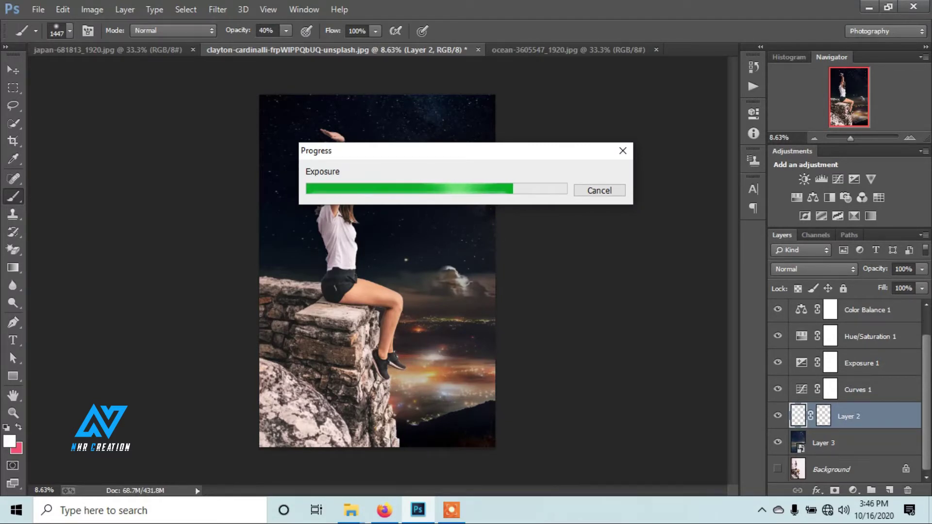
click(97, 9)
mouse_move(112, 44)
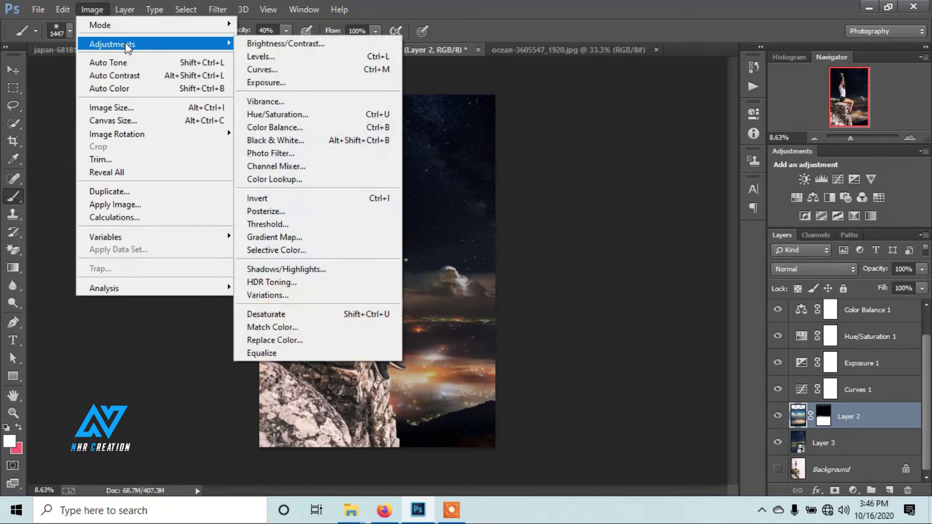
Step: Apply Hue/Saturation to Layer 2 (lightness -22, saturation -16), then stamp visible layers into Layer 1
click(301, 113)
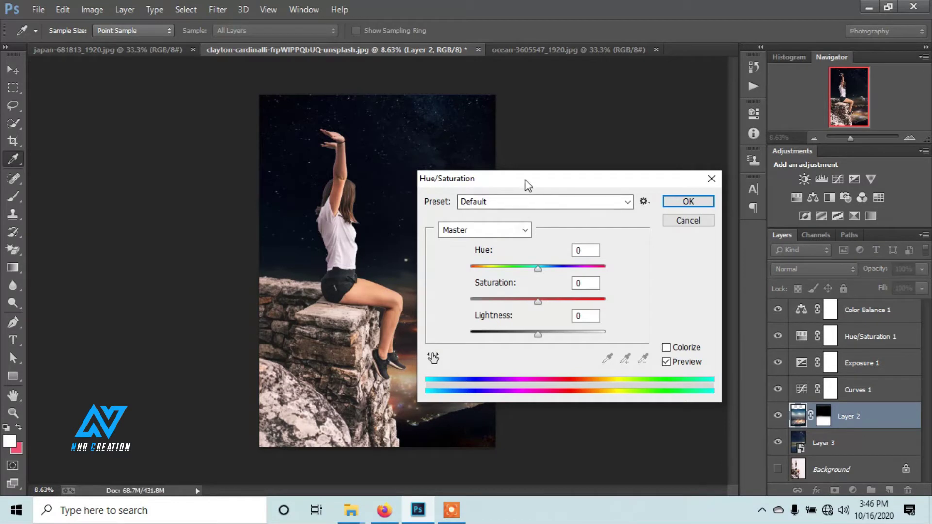
drag(526, 179, 647, 158)
drag(658, 314, 644, 315)
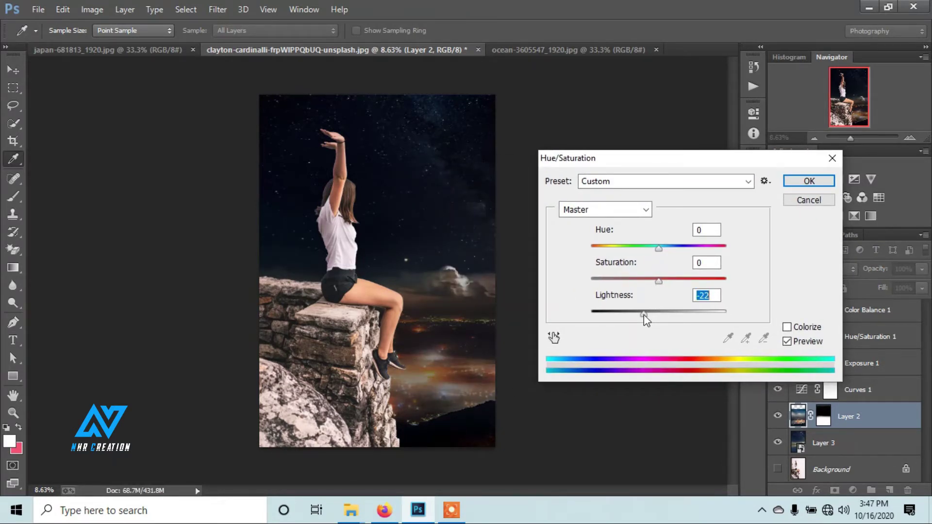
drag(658, 282, 648, 281)
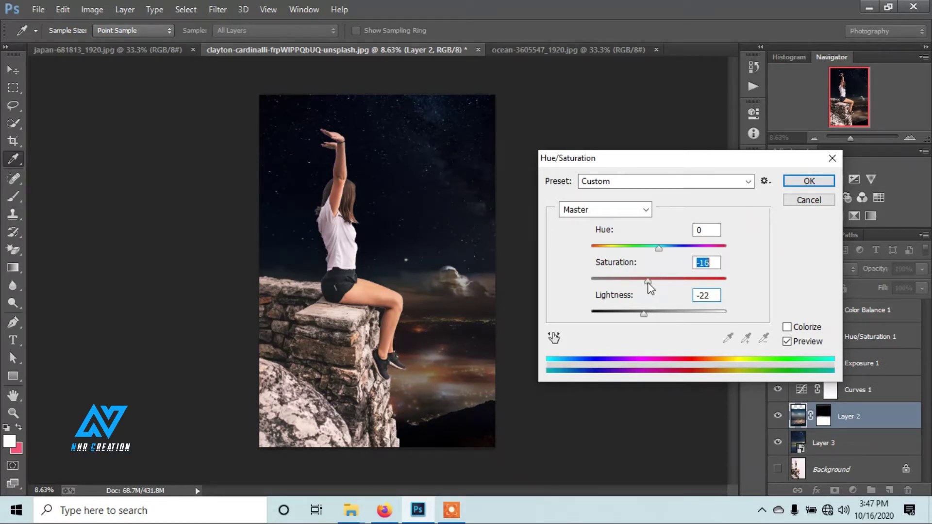
click(791, 182)
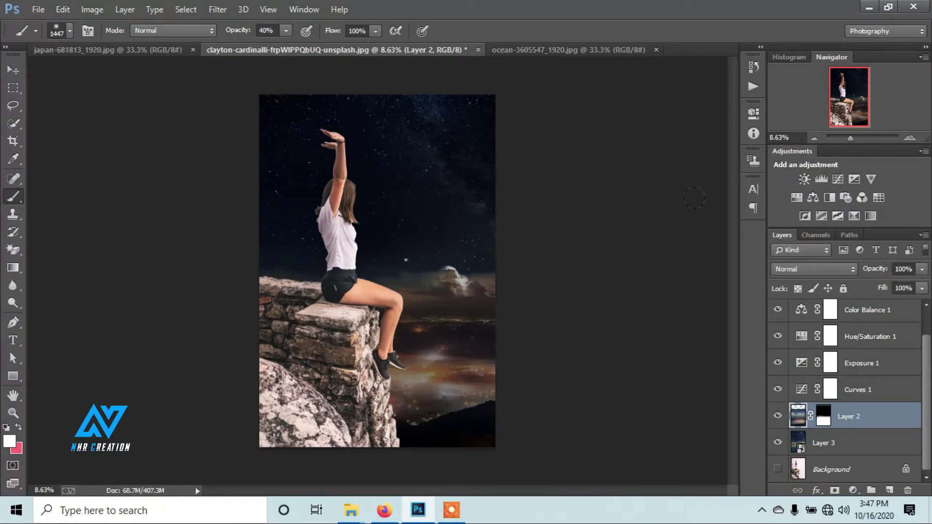
key(ctrl+shift+alt+e)
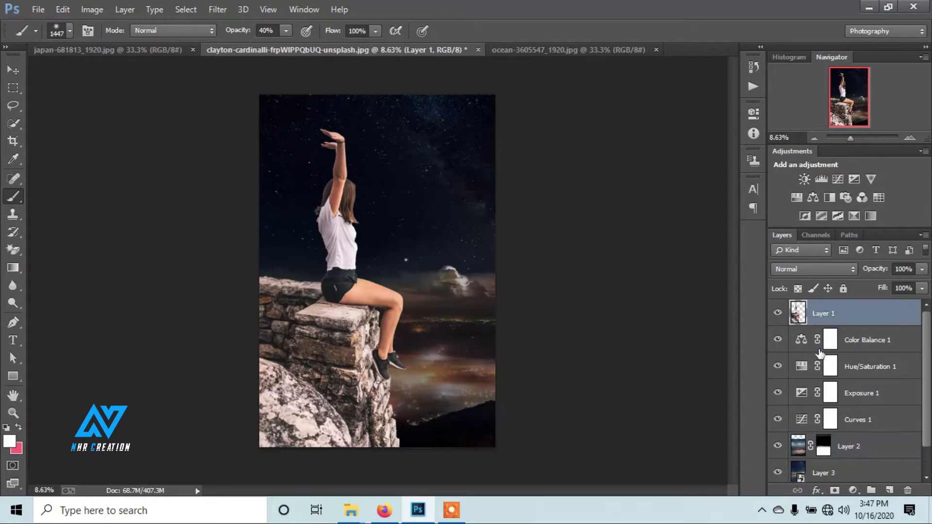
Step: Apply Levels to the girl Layer 1 with black input 23 and midtones about 0.88
click(91, 9)
mouse_move(112, 43)
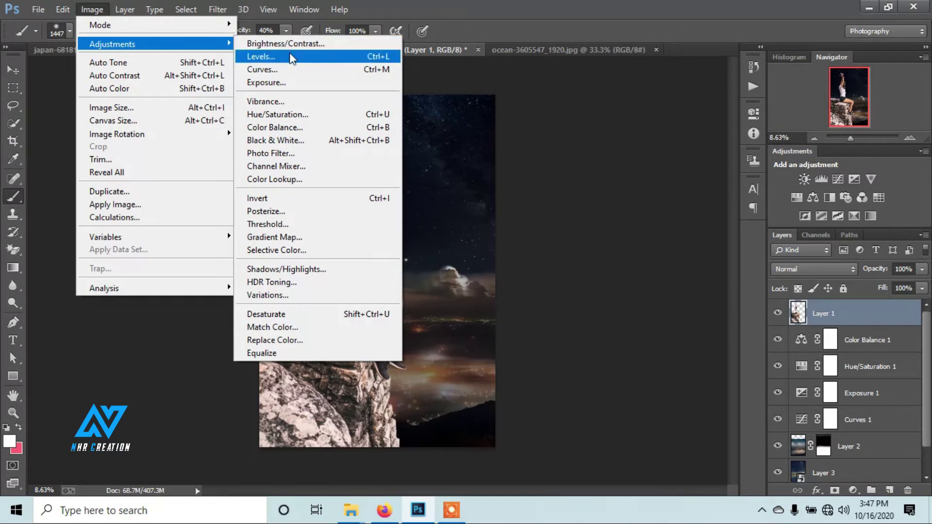
click(289, 56)
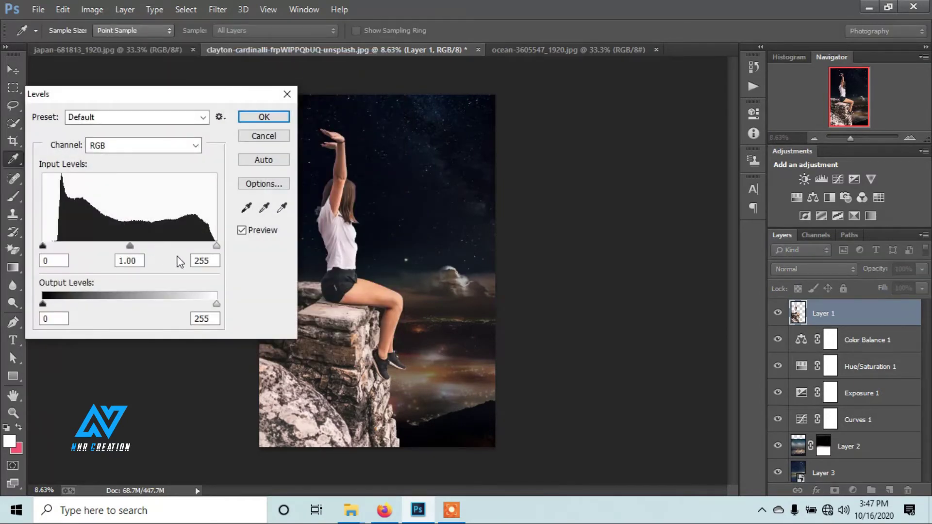
mouse_move(216, 246)
mouse_down()
mouse_move(189, 249)
mouse_move(216, 247)
mouse_up()
mouse_move(43, 246)
mouse_down()
mouse_move(71, 255)
mouse_move(61, 255)
mouse_up()
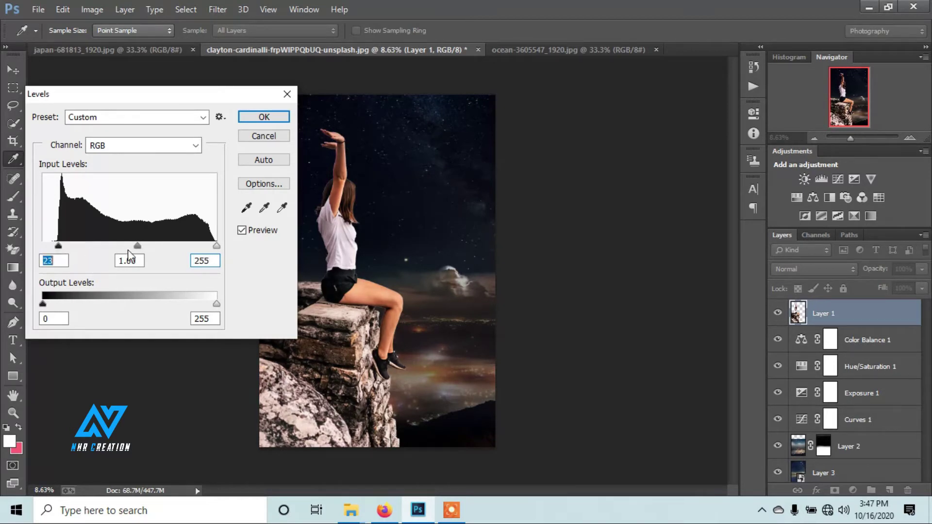
mouse_move(137, 246)
mouse_down()
mouse_move(163, 254)
mouse_move(145, 250)
mouse_up()
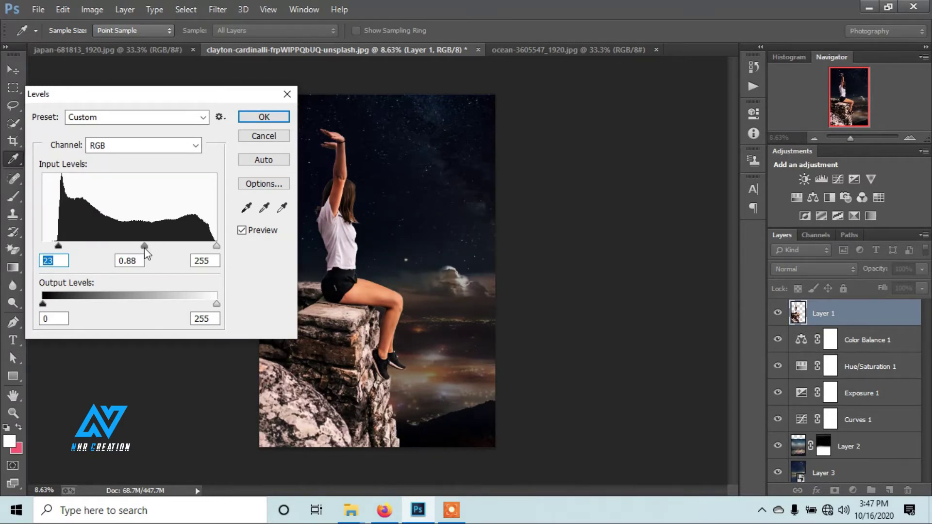
click(263, 117)
key(b)
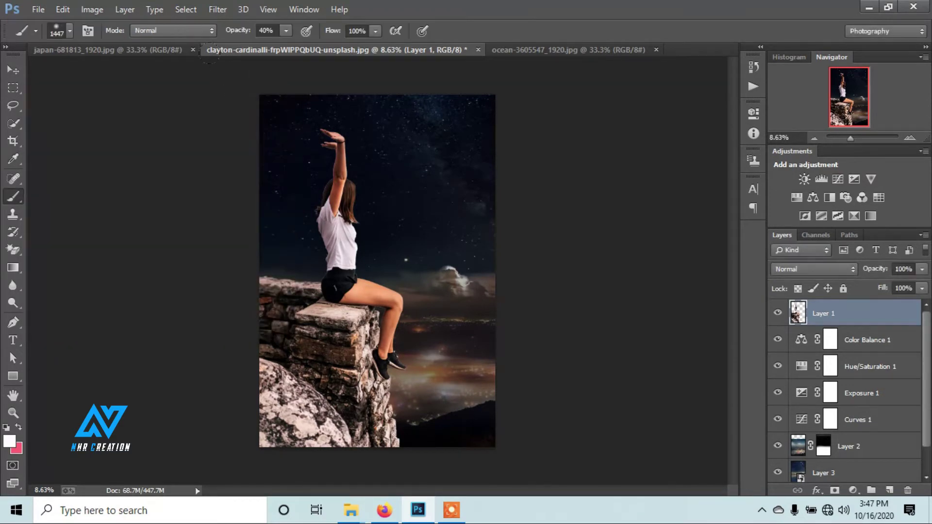
click(104, 13)
mouse_move(112, 43)
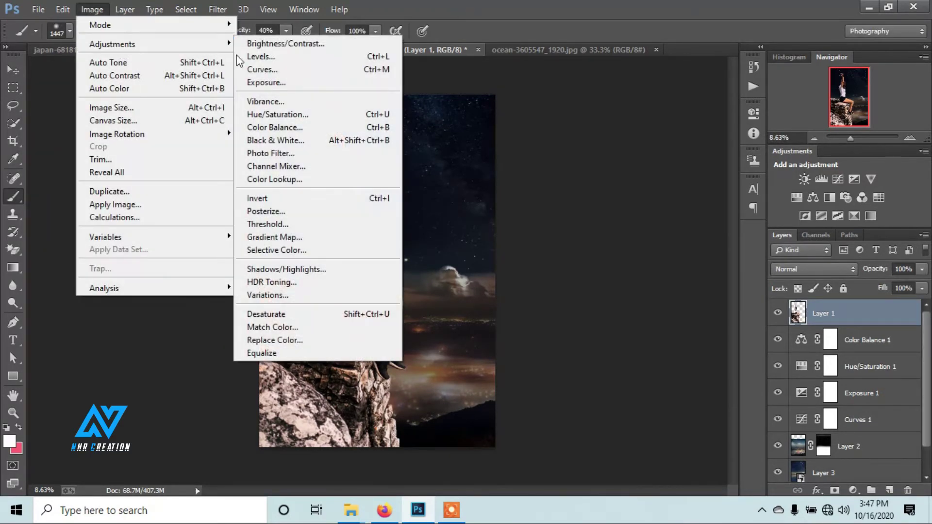
Step: Darken Layer 1 with Hue/Saturation: Lightness −10 and Saturation −8
click(279, 112)
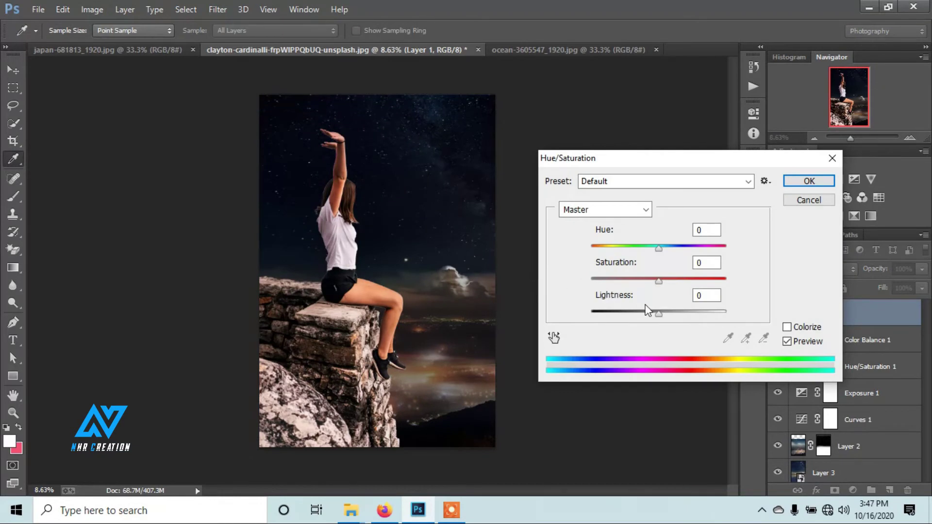
drag(658, 315, 652, 314)
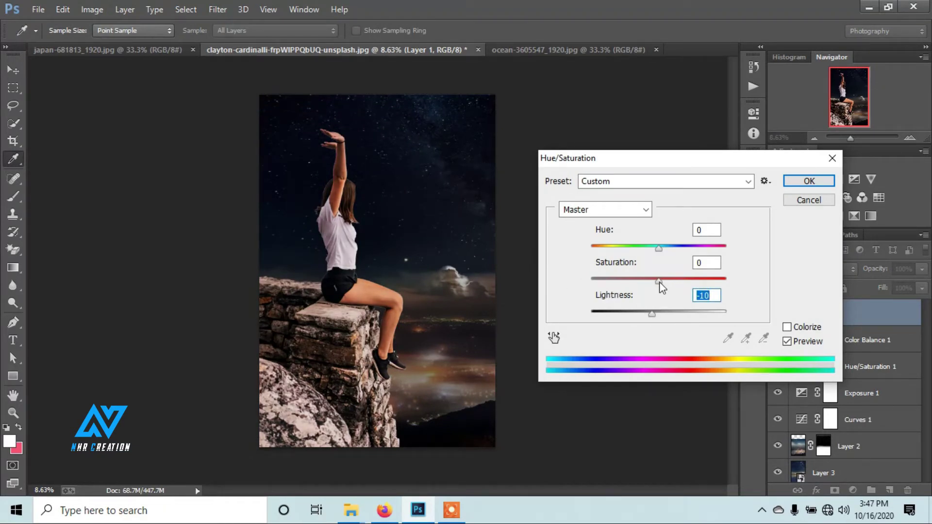
drag(658, 280, 646, 286)
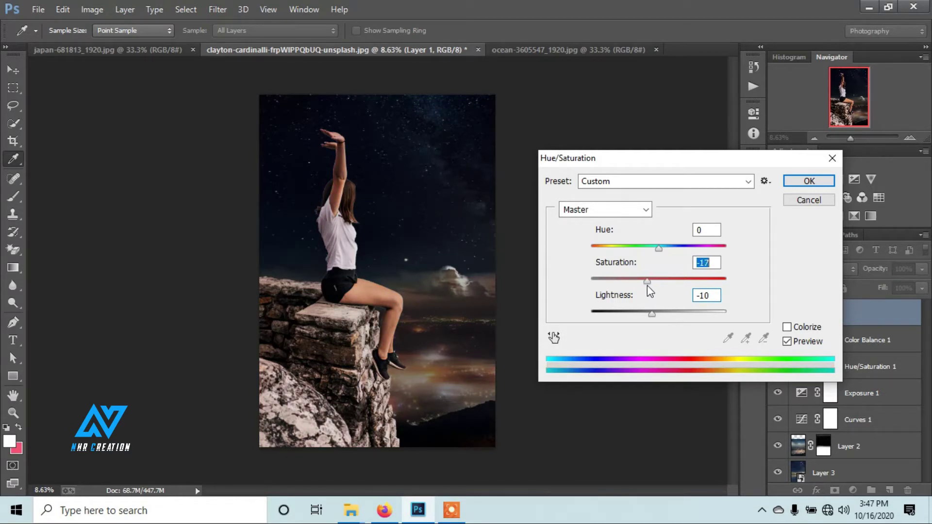
drag(648, 285, 653, 287)
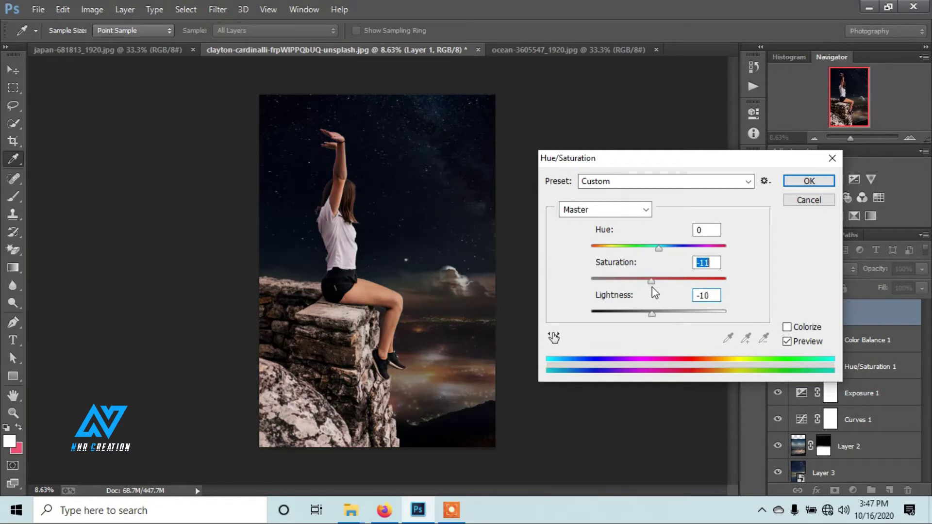
click(809, 180)
key(b)
click(92, 8)
mouse_move(112, 44)
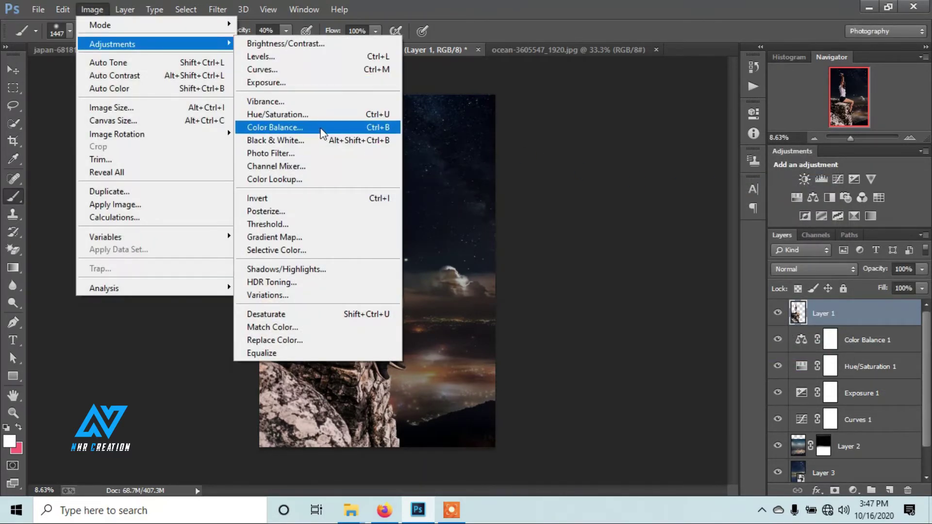
Step: Cool Layer 1's midtones with Color Balance: Cyan/Red −6 and Yellow/Blue +9
click(321, 129)
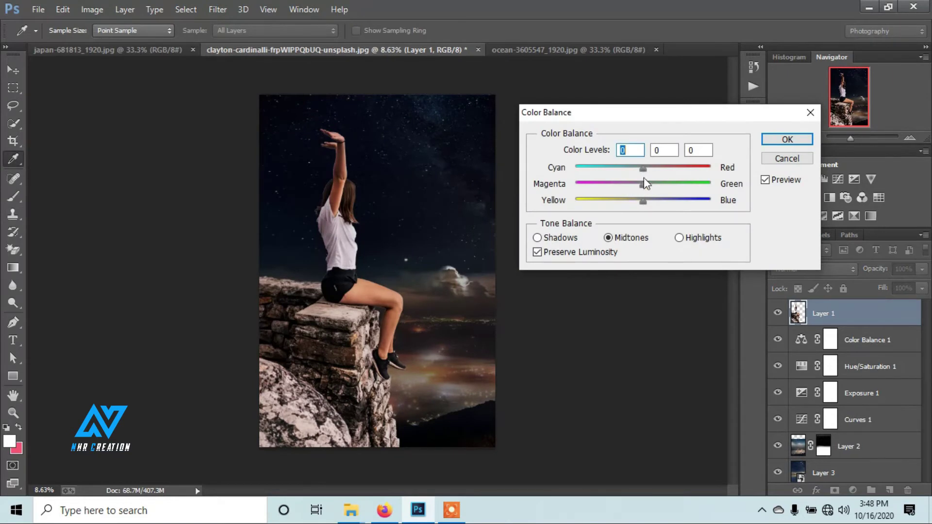
drag(644, 173, 634, 168)
mouse_move(643, 201)
mouse_down()
mouse_move(628, 202)
mouse_move(658, 213)
mouse_up()
key(Tab)
key(Tab)
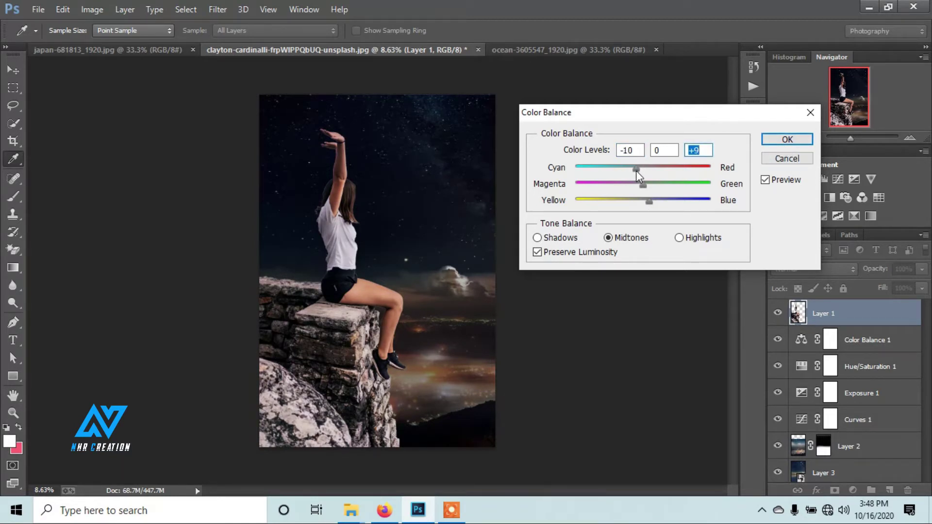
drag(636, 171, 640, 170)
click(780, 141)
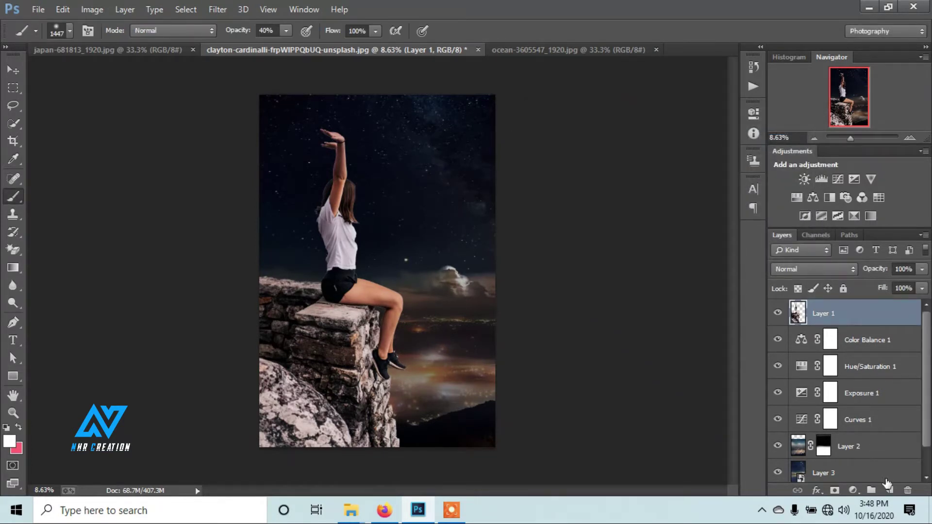
Step: Add a new Layer 4 filled with 50% gray and clipped to Layer 1
click(888, 489)
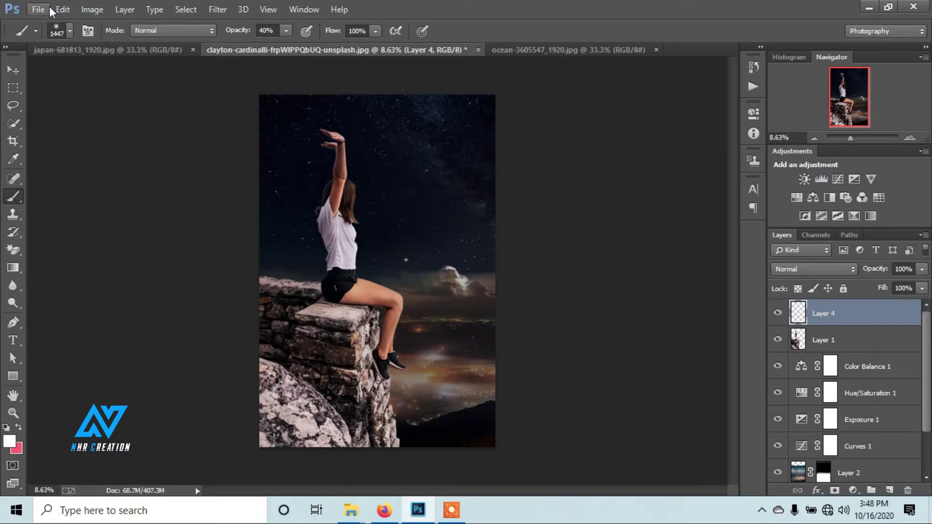
click(62, 9)
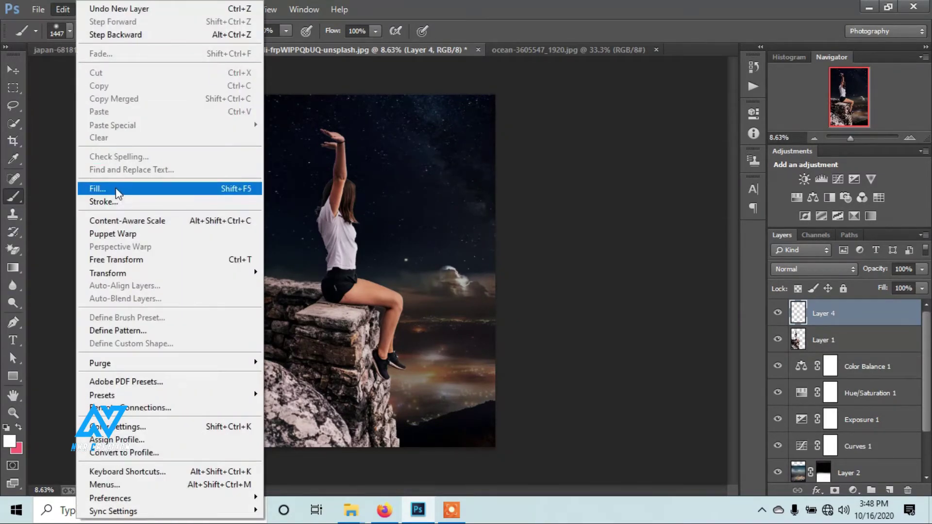
click(115, 189)
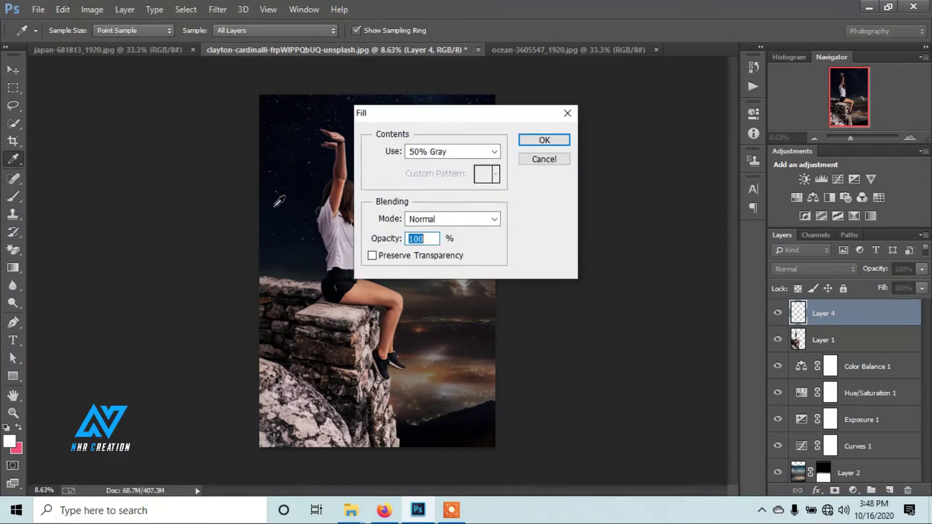
click(545, 140)
key(b)
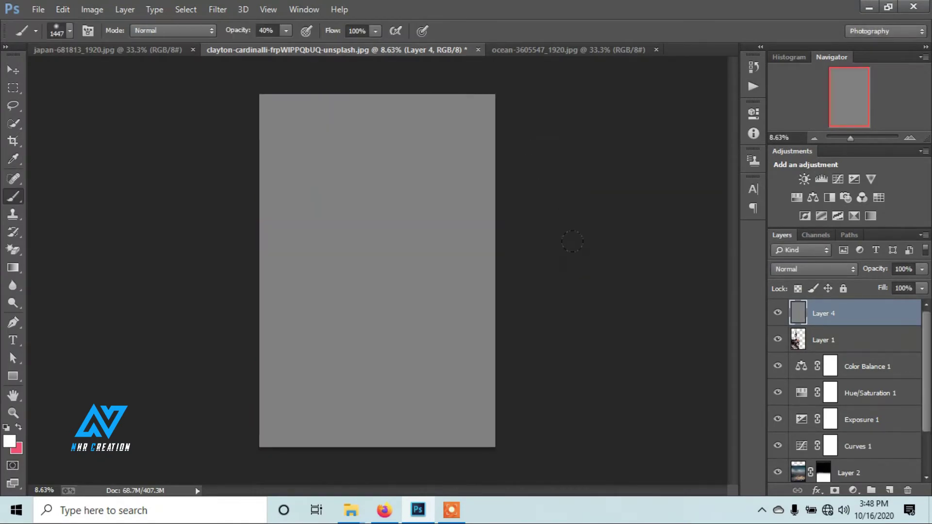
right_click(849, 316)
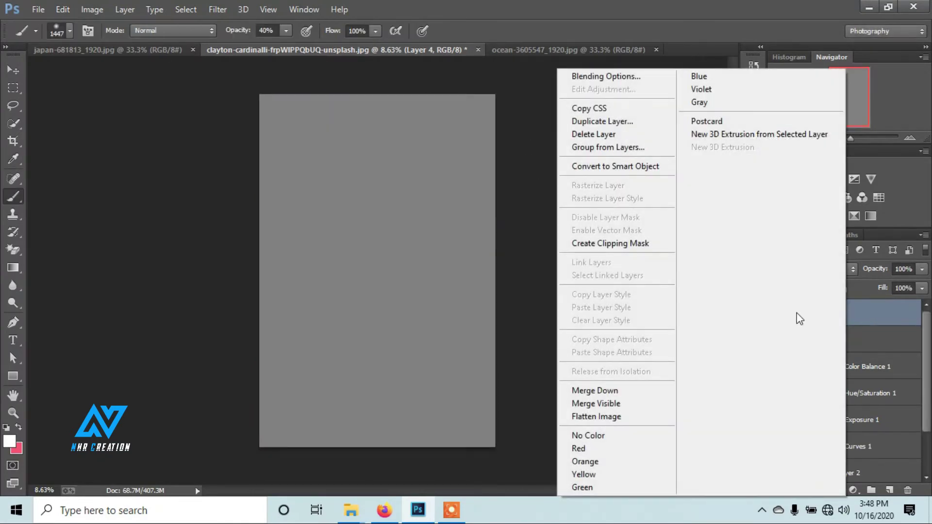
click(626, 244)
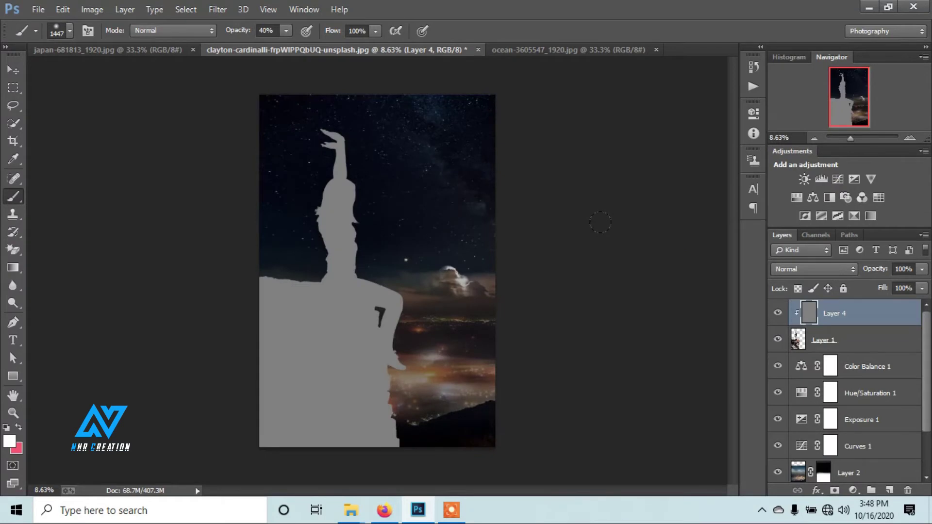
Step: Set the gray layer's blend mode to Soft Light after trying Multiply, Screen and Darken
click(822, 272)
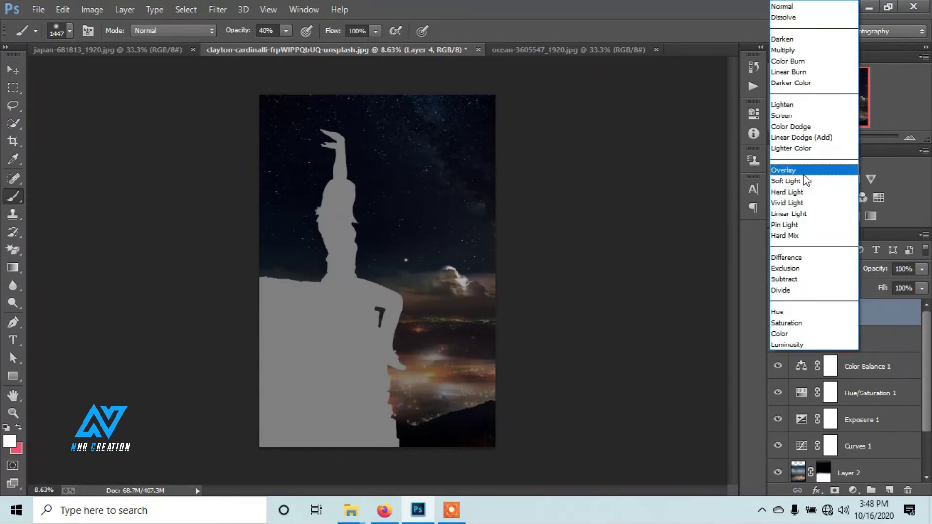
click(797, 49)
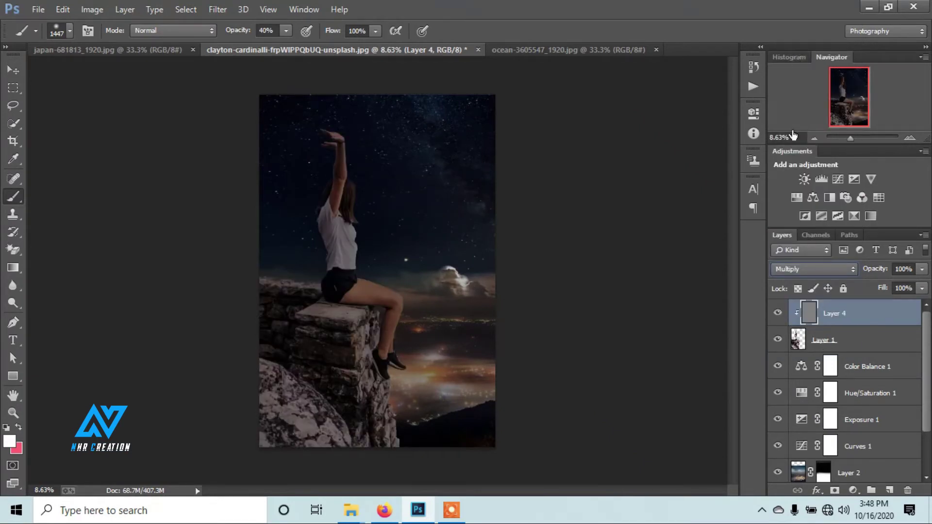
click(840, 270)
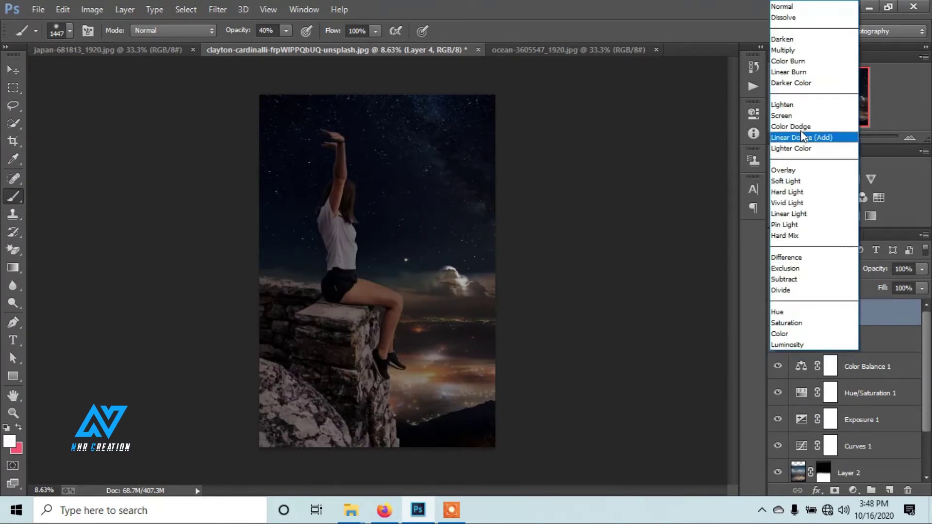
click(796, 114)
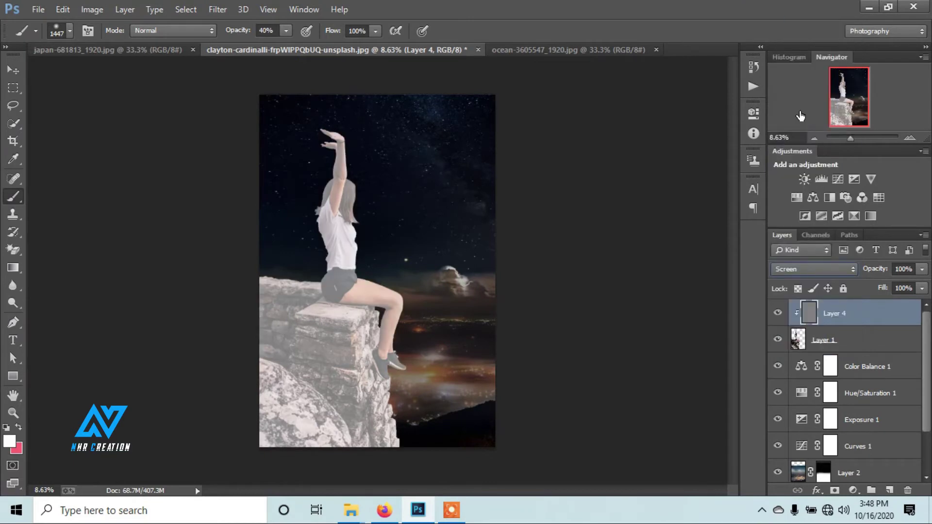
click(819, 269)
click(799, 43)
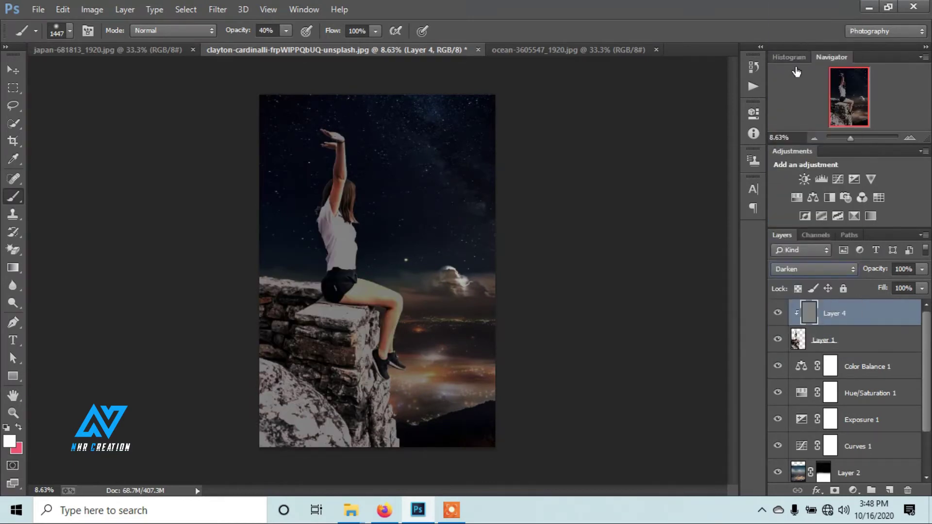
click(818, 269)
click(813, 182)
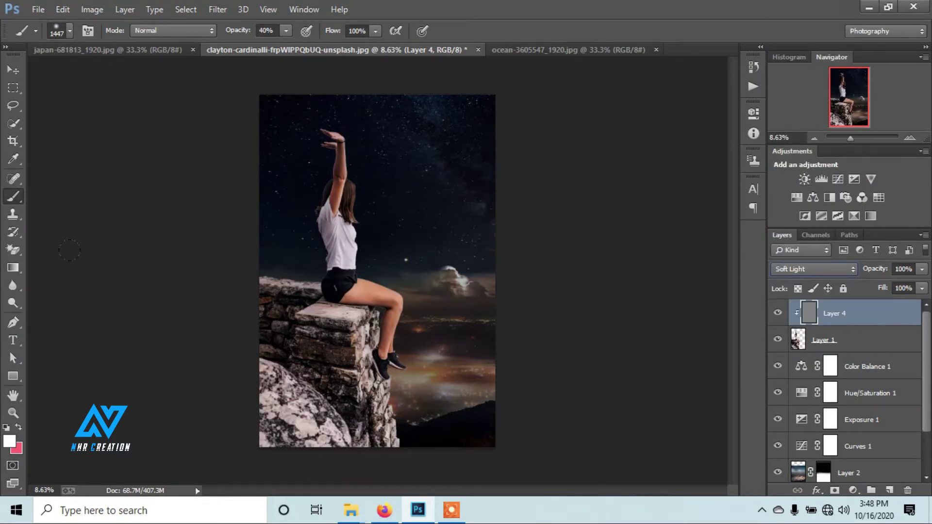
click(11, 304)
right_click(12, 304)
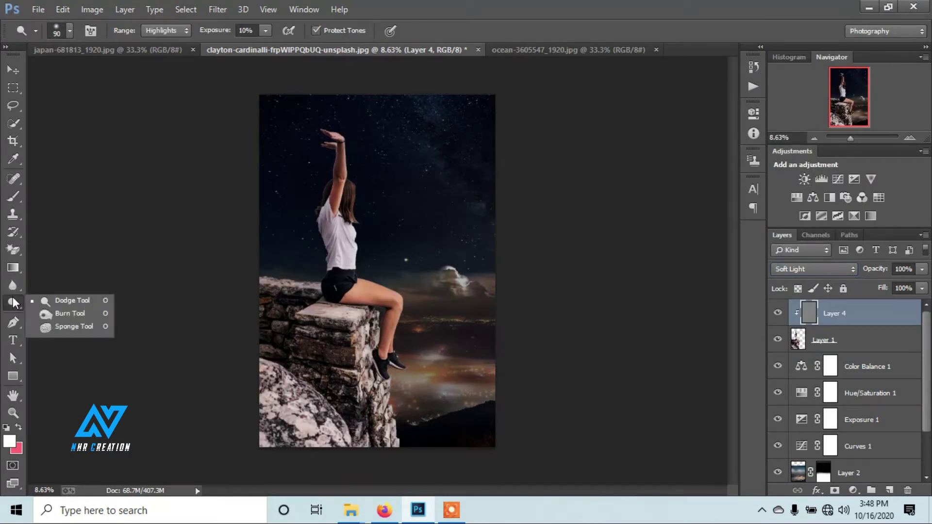
Step: Dodge the raised hand, forearm and upper arm on the gray layer at high exposure
click(51, 304)
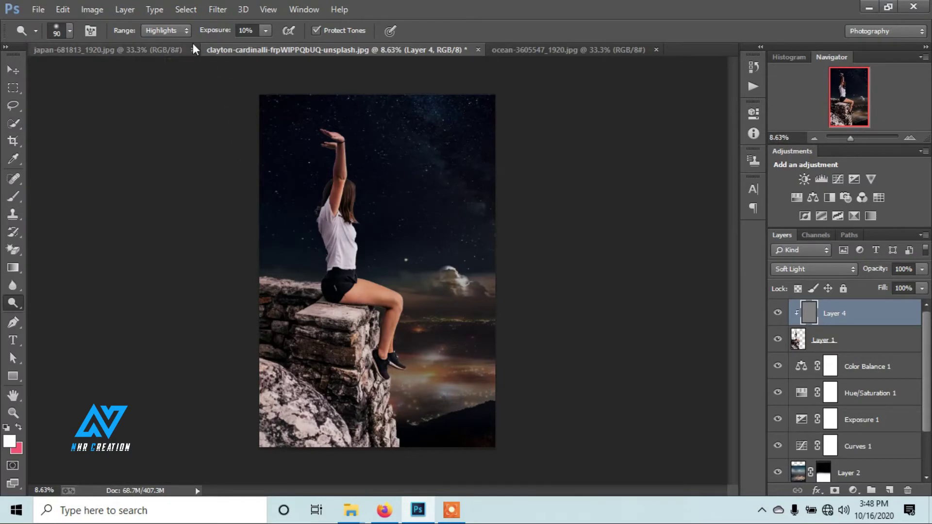
drag(217, 34, 221, 34)
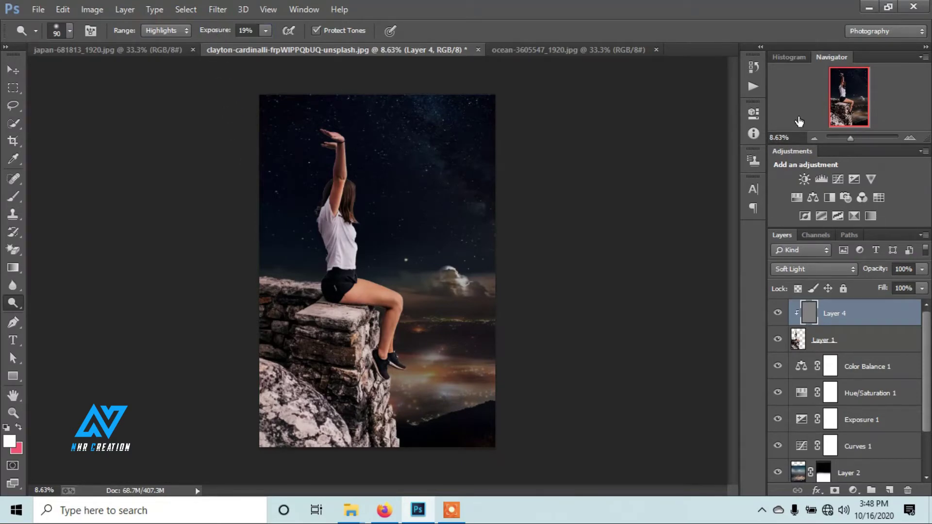
drag(849, 138, 859, 139)
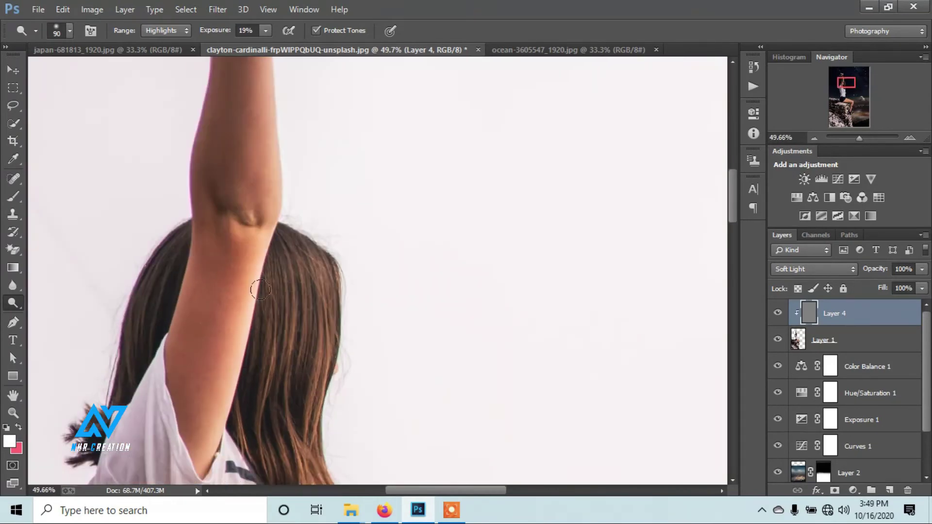
scroll(250, 301, up, 5)
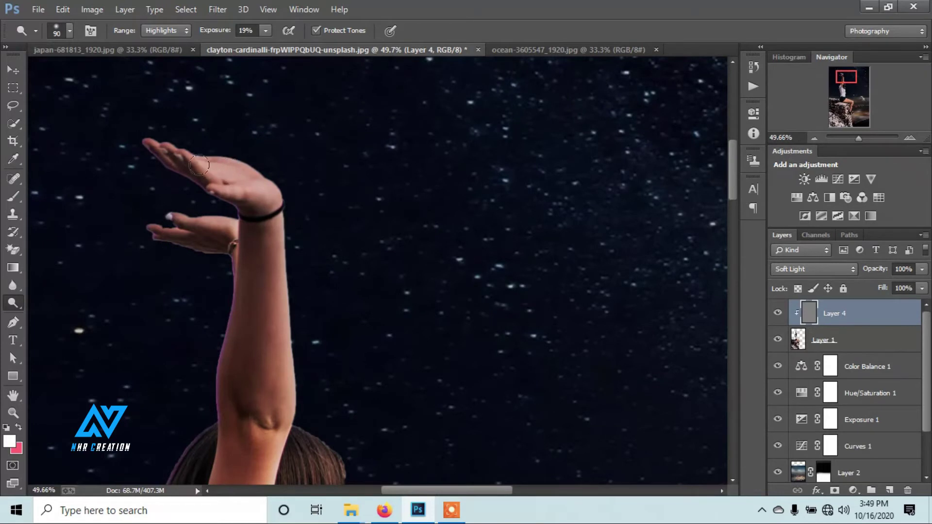
drag(214, 32, 286, 30)
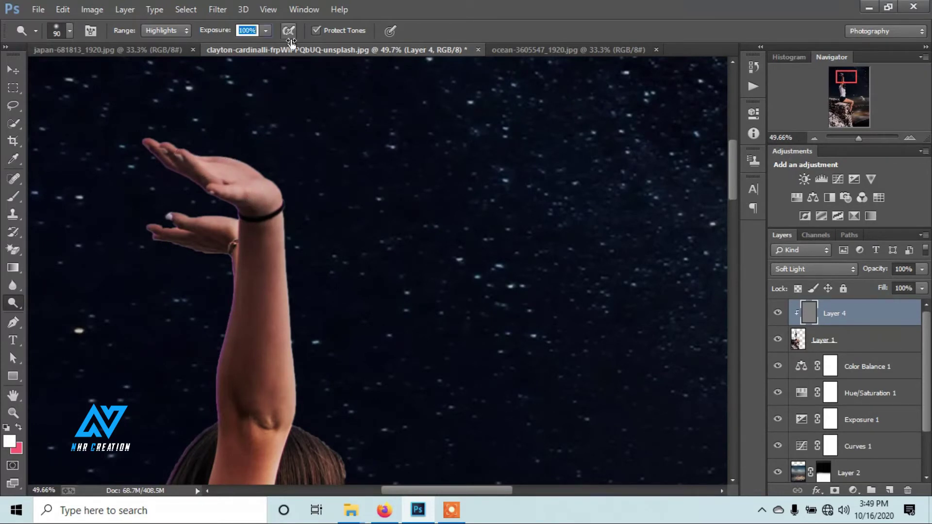
mouse_move(165, 147)
mouse_down()
mouse_move(260, 312)
mouse_move(264, 373)
mouse_up()
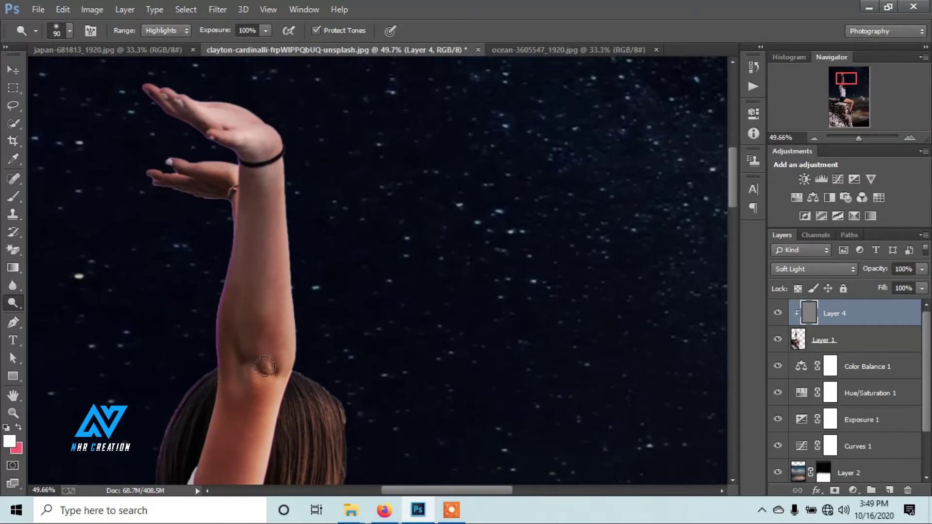
scroll(275, 241, down, 3)
drag(275, 241, 239, 390)
drag(231, 364, 218, 474)
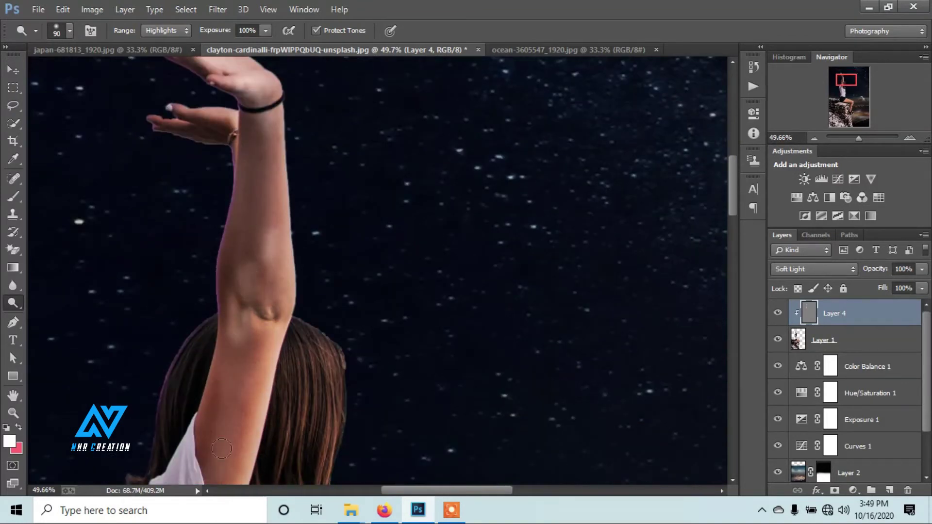
scroll(218, 436, down, 2)
drag(223, 304, 199, 432)
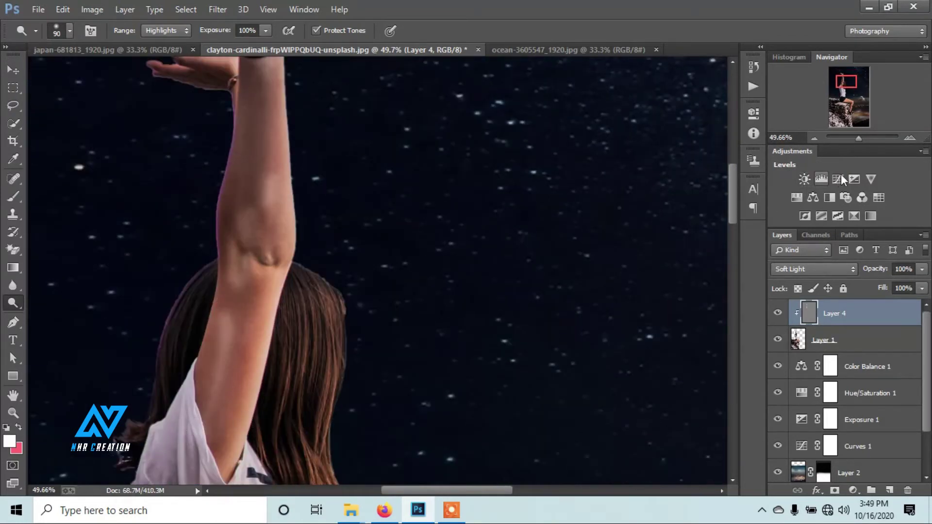
Step: Undo two strokes and re-dodge the arm using Midtones range at lower exposure
key(ctrl+alt+z)
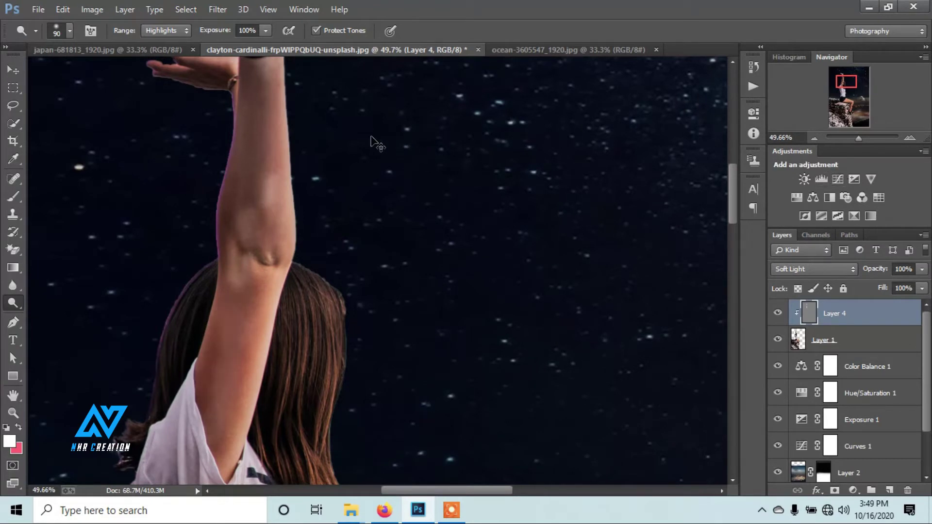
key(ctrl+alt+z)
key(ctrl+alt+z)
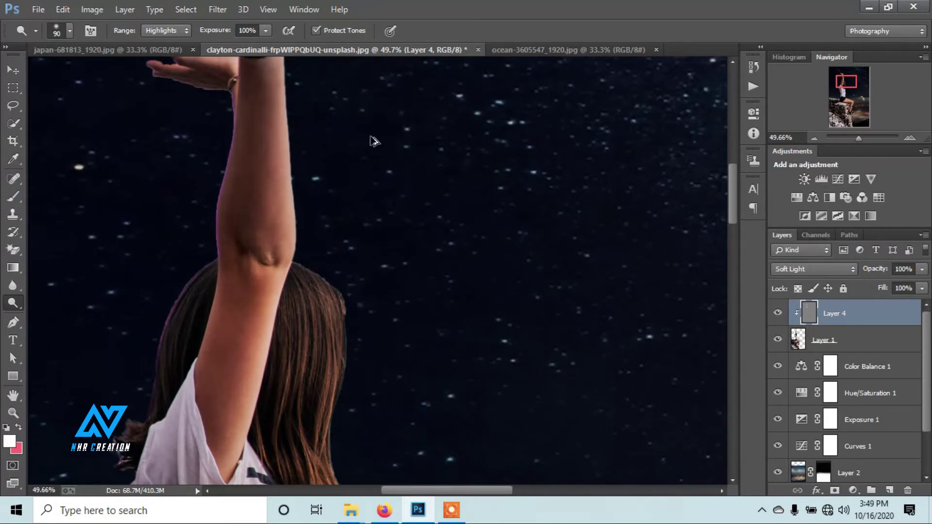
scroll(333, 247, up, 2)
drag(220, 33, 205, 31)
click(187, 30)
click(168, 56)
drag(254, 131, 255, 252)
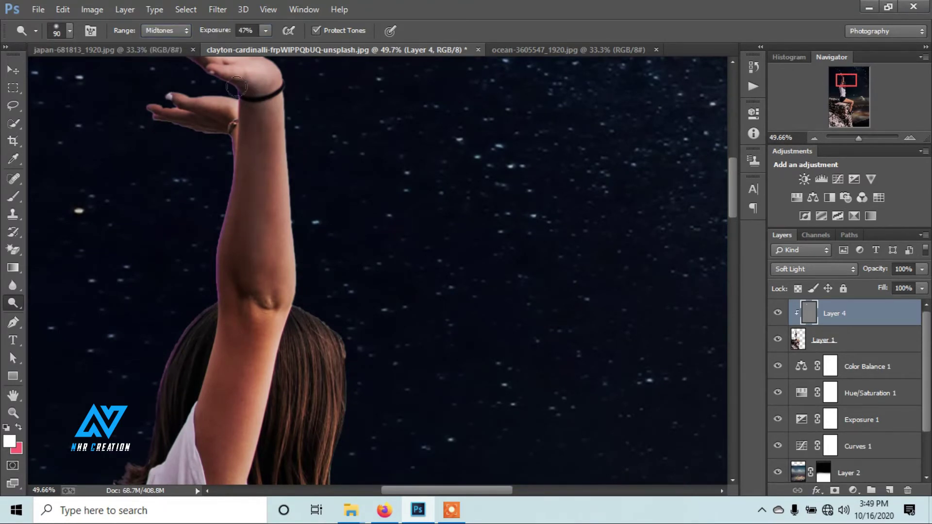
drag(208, 31, 199, 34)
scroll(259, 174, up, 1)
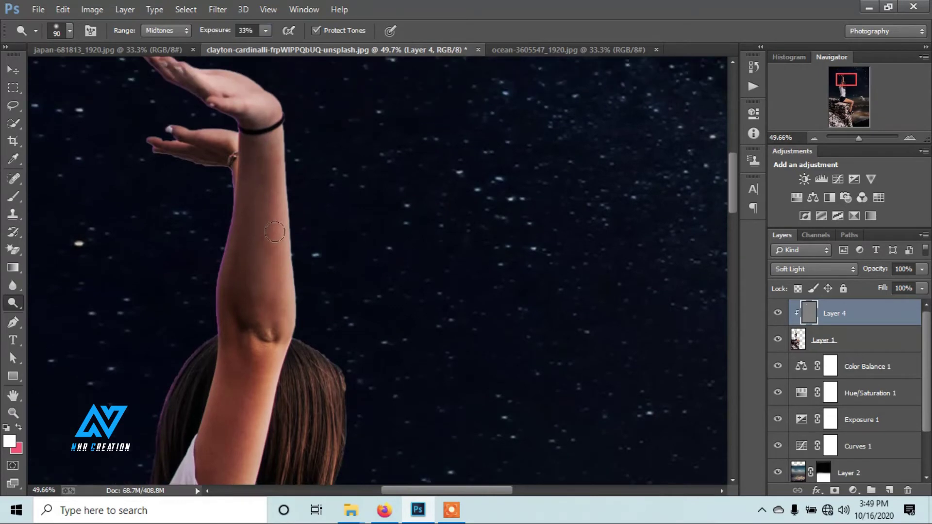
drag(858, 139, 852, 137)
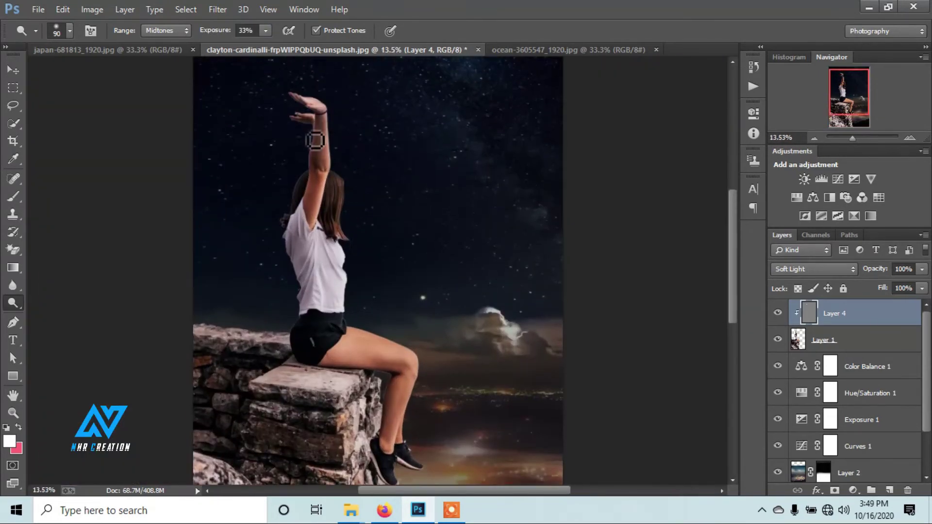
Step: Dodge the shirt and thigh with a 195 px brush, then add empty Layer 5
right_click(328, 135)
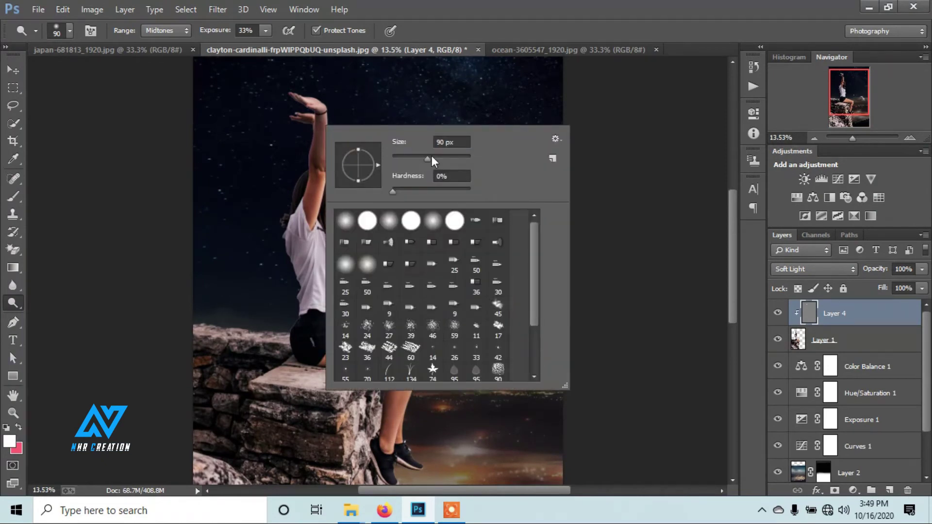
drag(432, 157, 450, 159)
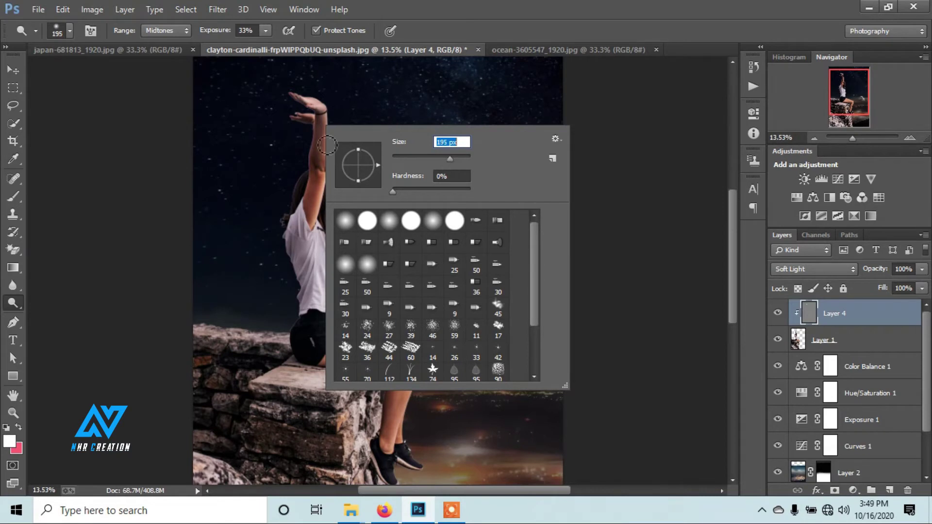
key(Return)
mouse_move(320, 178)
mouse_down()
mouse_move(374, 349)
mouse_move(394, 355)
mouse_move(404, 377)
mouse_move(392, 429)
mouse_up()
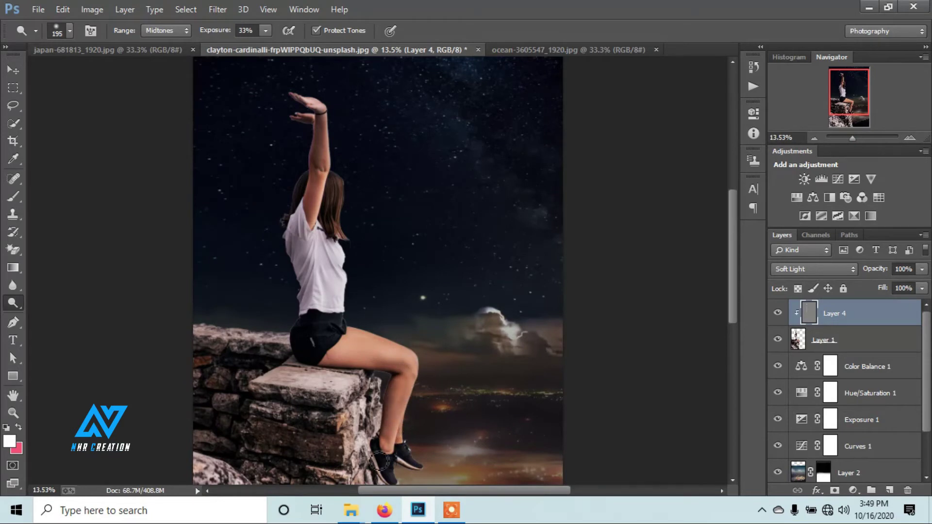
scroll(392, 427, down, 5)
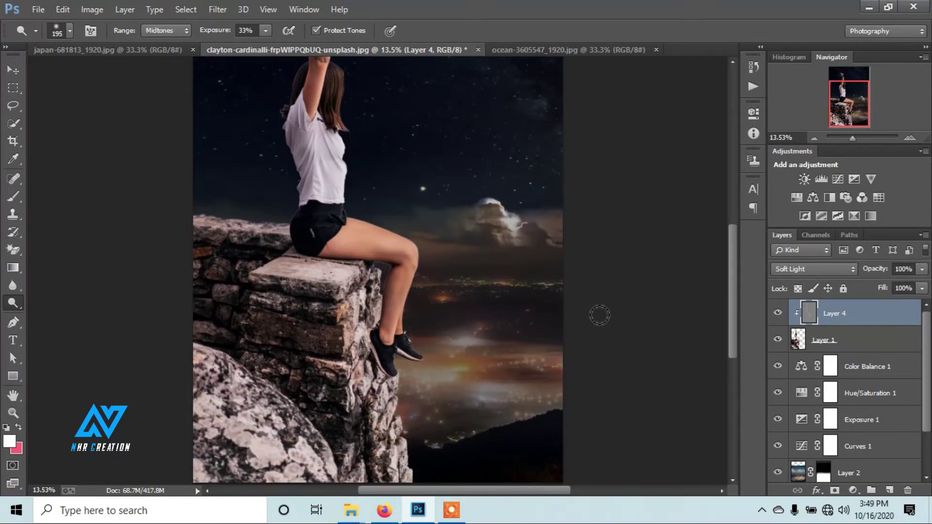
drag(852, 139, 851, 138)
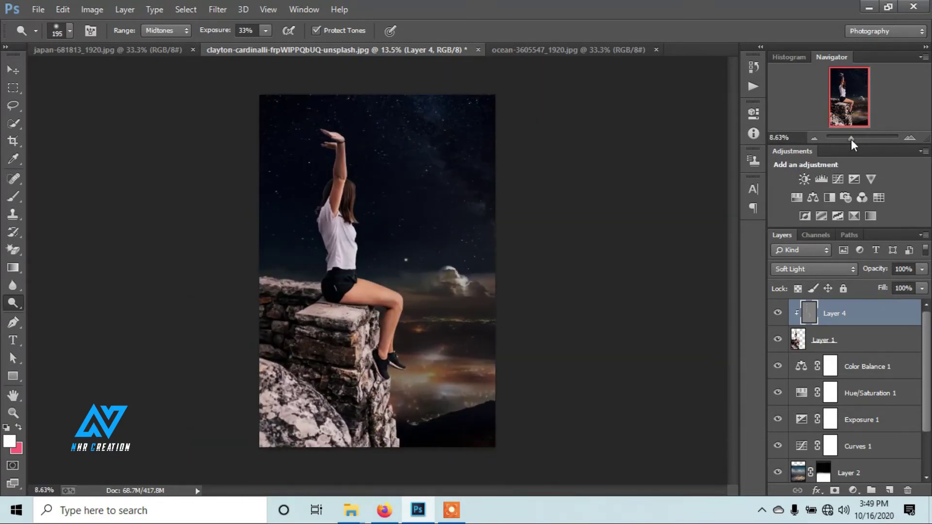
click(890, 491)
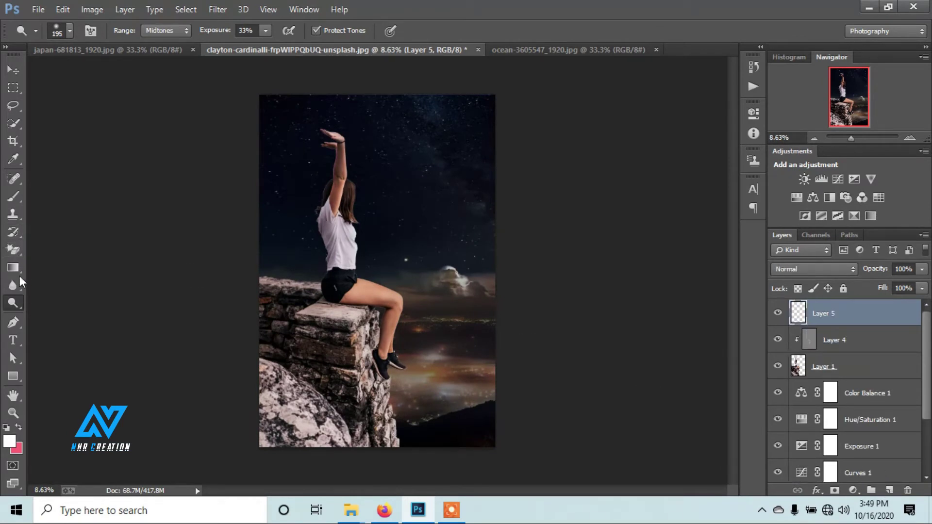
click(12, 196)
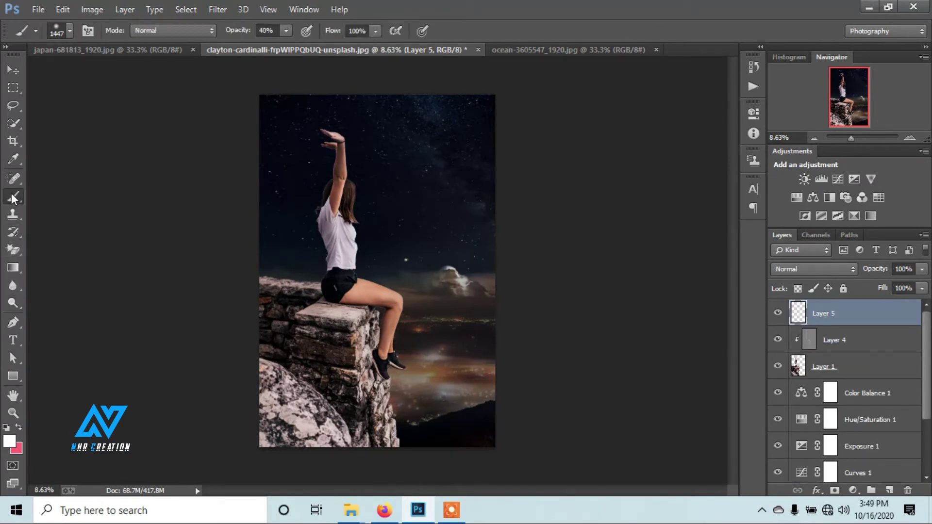
Step: Set the foreground colour to 000000 with a larger brush at 21% opacity
click(9, 441)
text(000000)
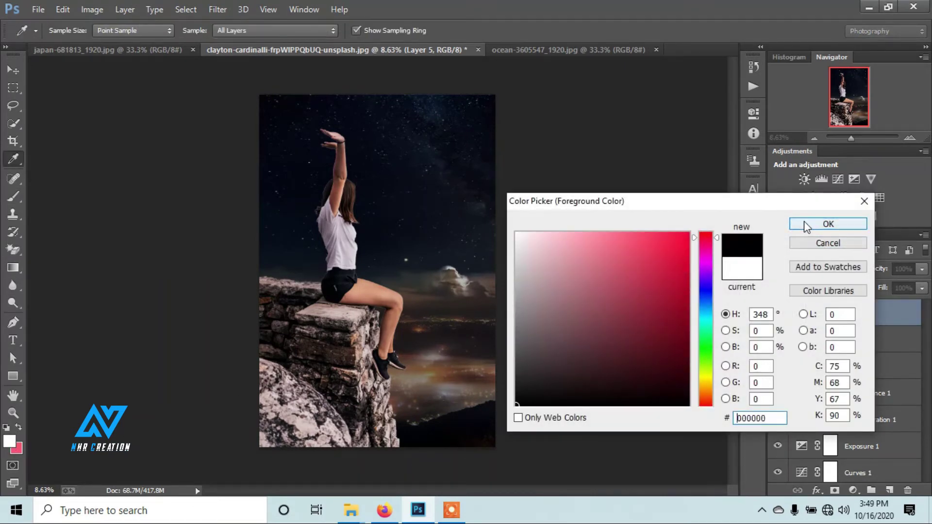
click(799, 224)
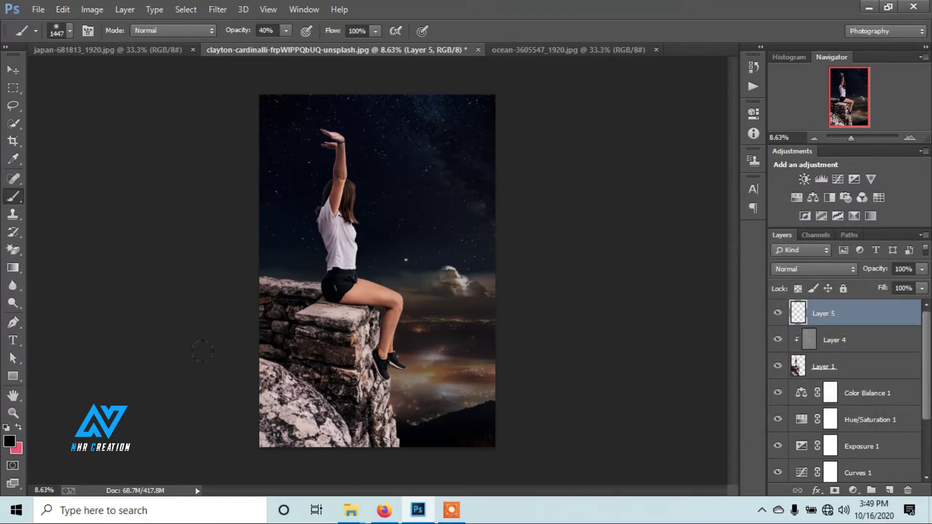
key(bracketright)
key(bracketright)
key(bracketright)
key(bracketright)
drag(242, 34, 228, 34)
Step: Darken the lower rocks and wall on Layer 5, then add empty Layer 6
click(242, 333)
click(316, 388)
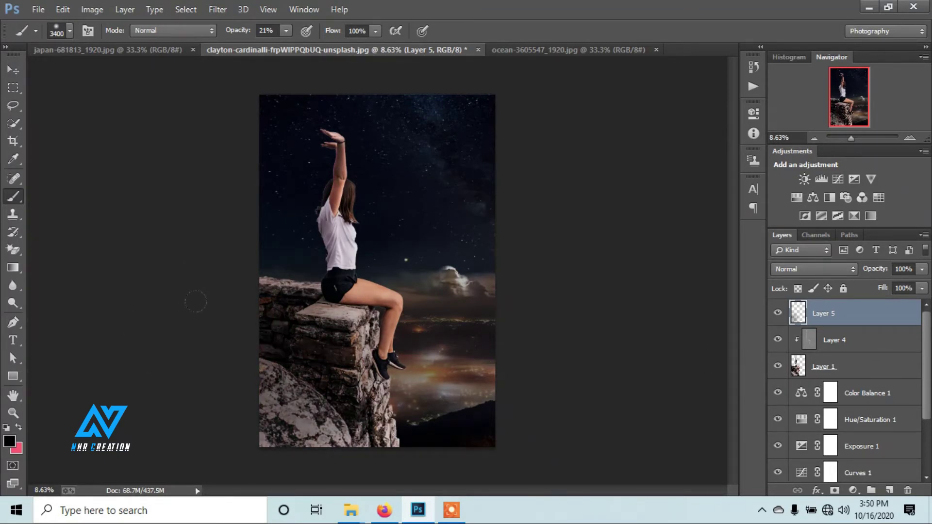
mouse_move(222, 372)
mouse_down()
mouse_move(243, 361)
mouse_move(321, 417)
mouse_up()
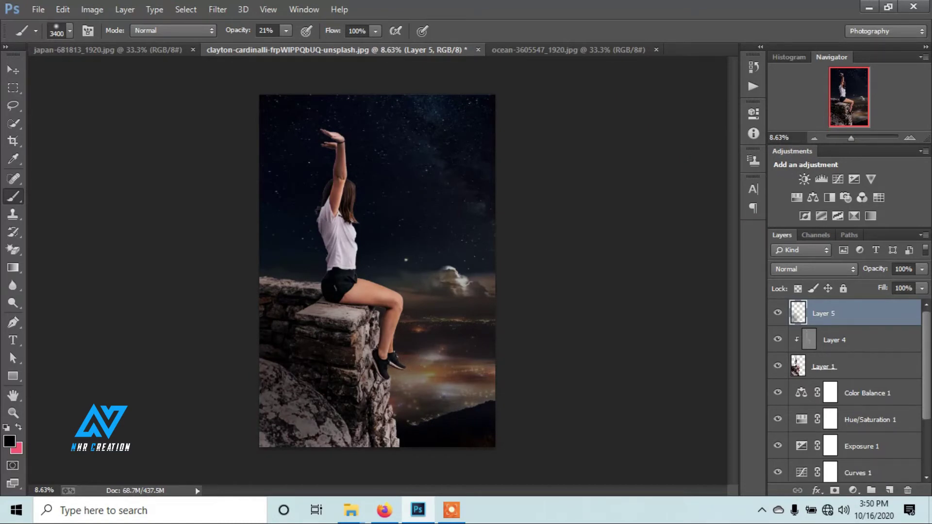
drag(488, 390, 239, 430)
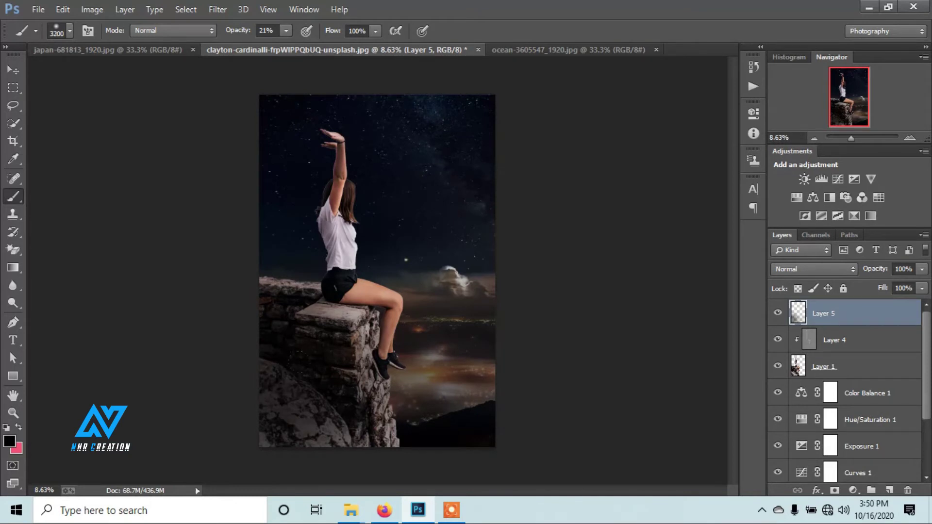
key(bracketleft)
key(bracketleft)
key(bracketleft)
drag(329, 387, 312, 405)
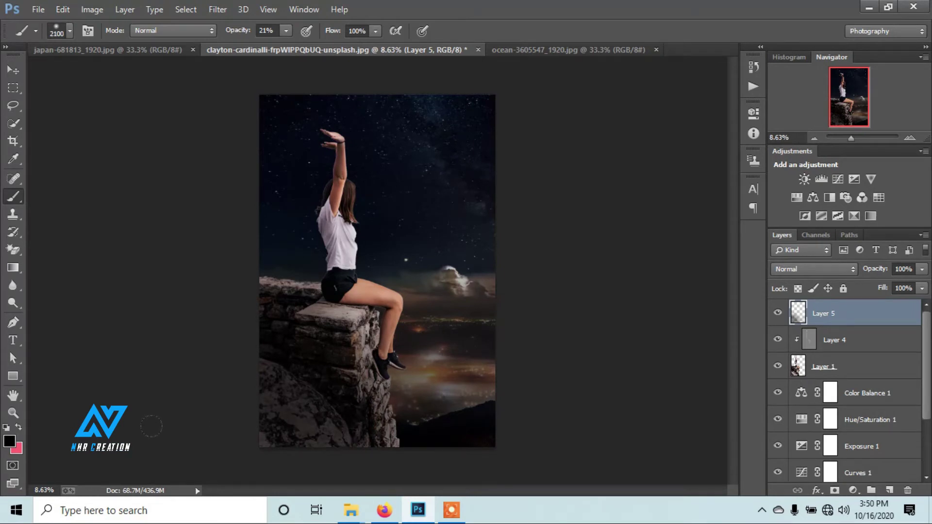
drag(340, 315, 374, 389)
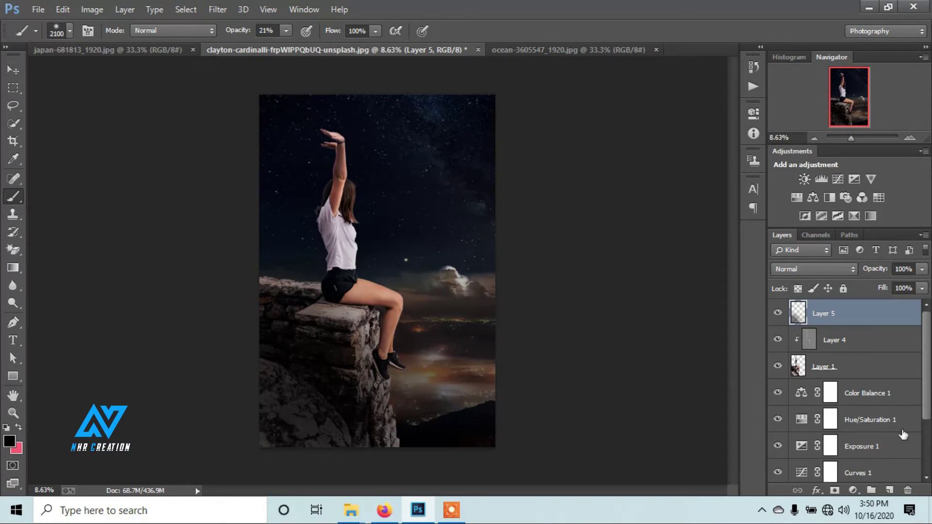
click(889, 490)
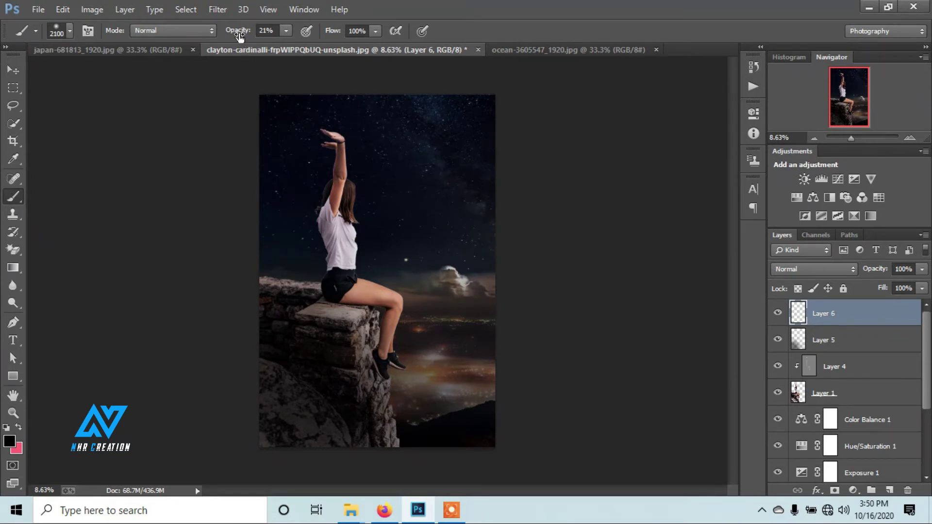
Step: Load the 1976 px brush preset at 100% opacity and enlarge it to 2800 px
drag(239, 36, 271, 36)
right_click(306, 145)
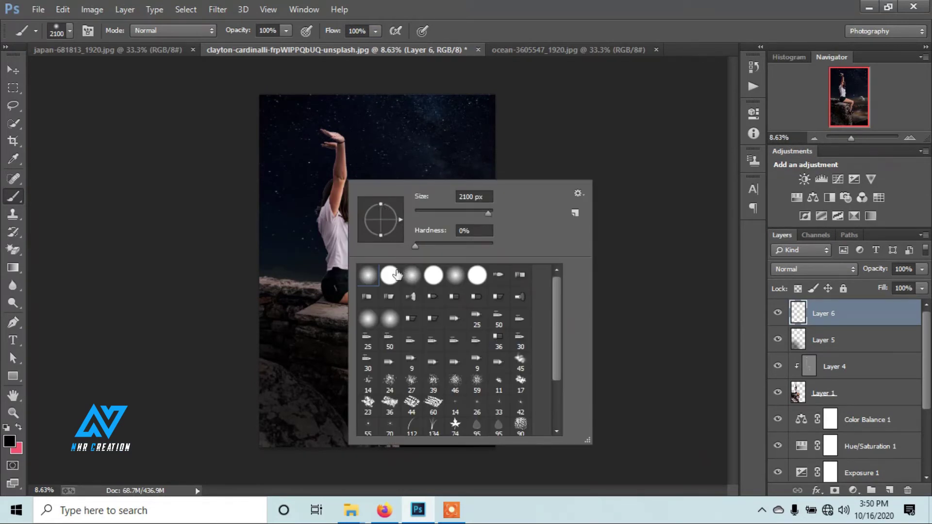
scroll(485, 367, down, 3)
scroll(485, 367, down, 1)
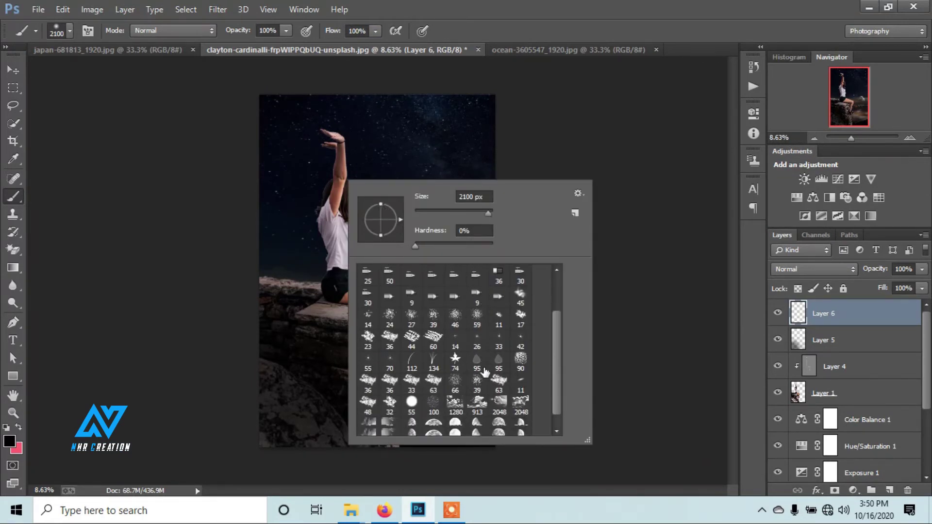
double_click(500, 421)
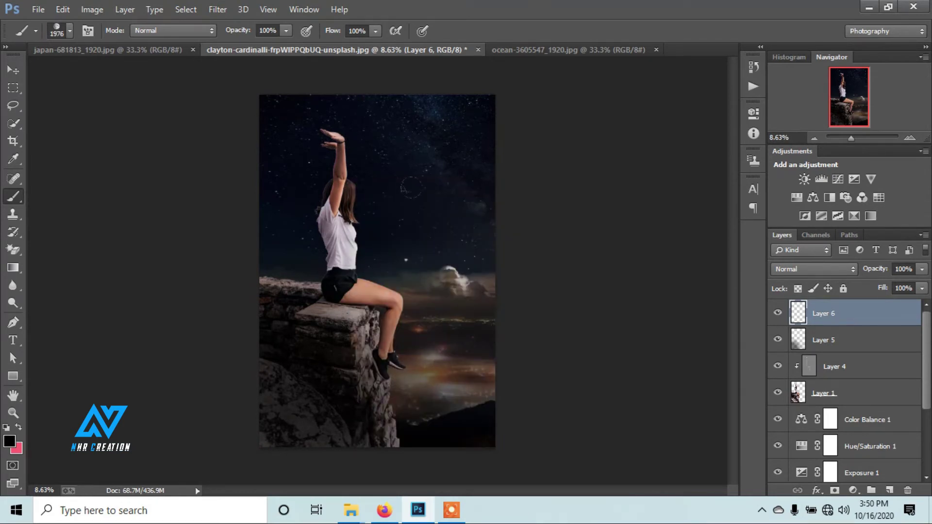
shift+click(868, 339)
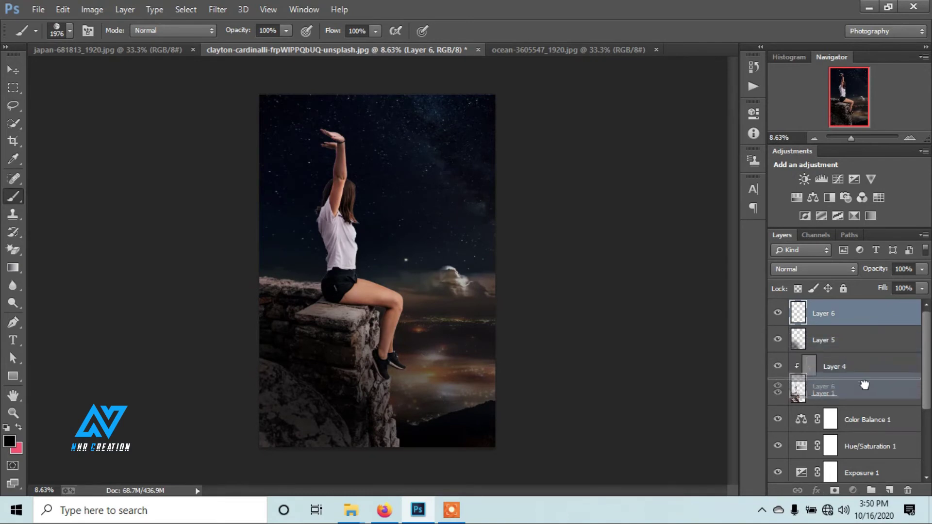
drag(868, 340, 866, 406)
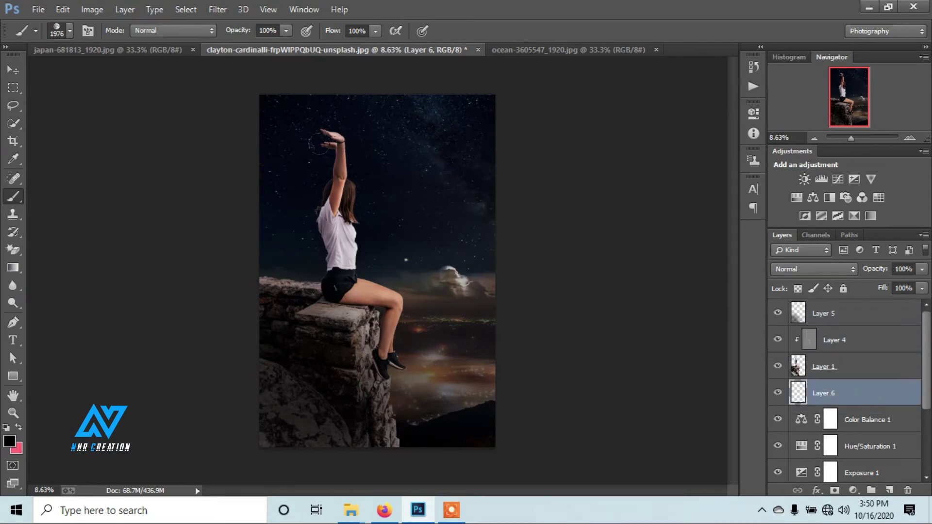
key(bracketright)
key(bracketright)
key(bracketright)
key(bracketright)
key(bracketright)
click(364, 172)
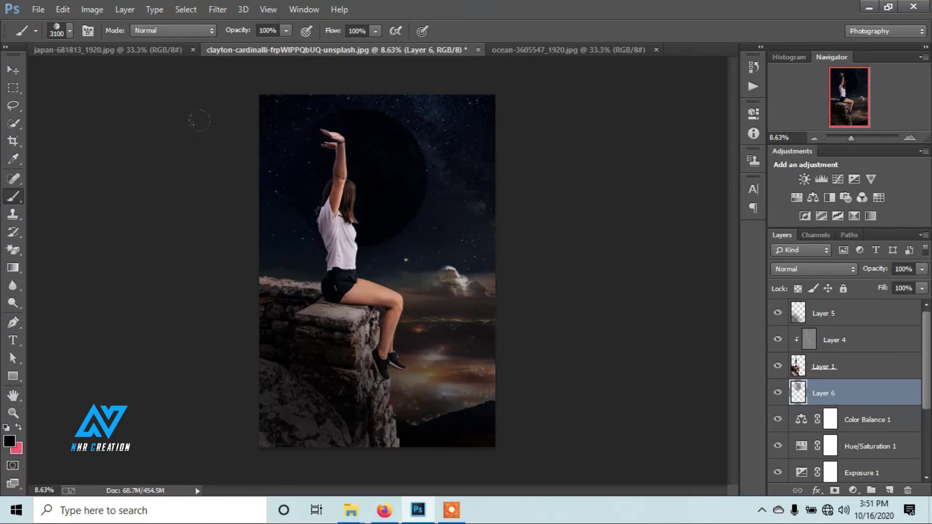
key(ctrl+z)
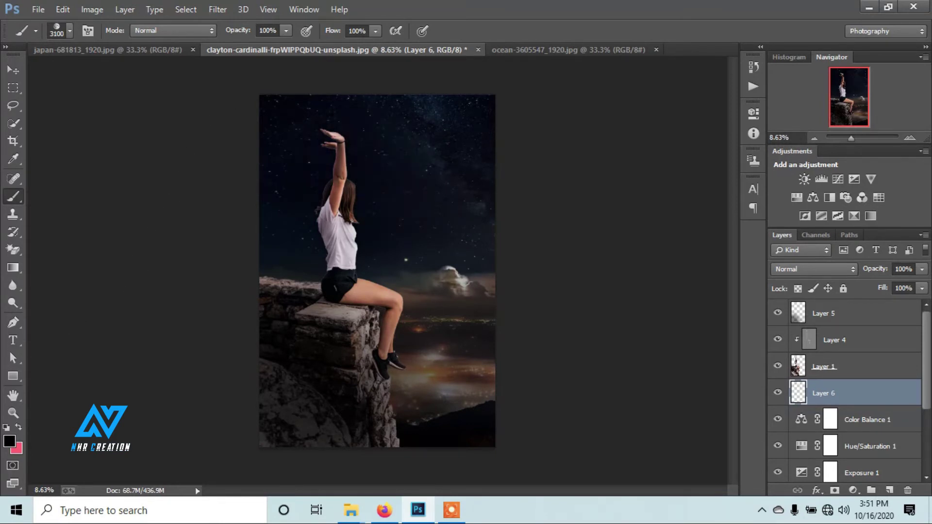
Step: Stamp a white (ffffff) full moon behind the girl, then add Layer 7 below Layer 6
click(9, 446)
text(ffffff)
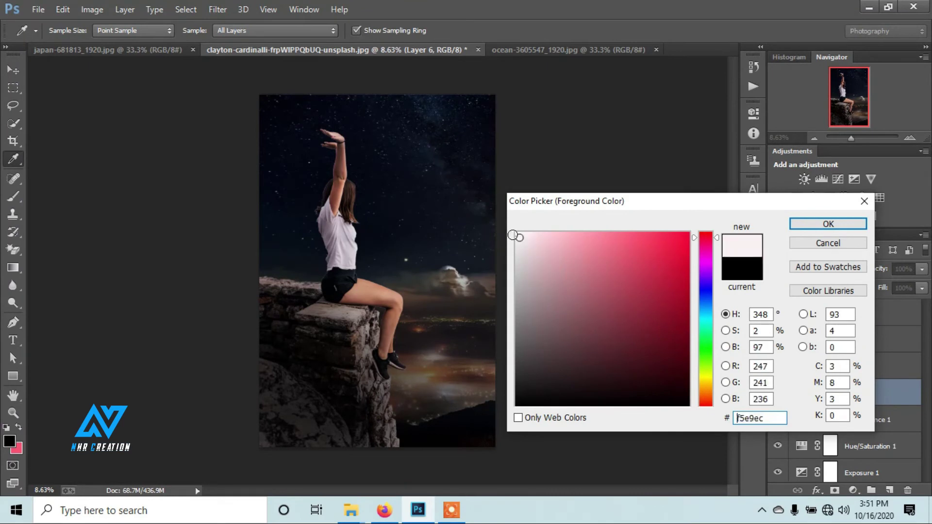
click(828, 224)
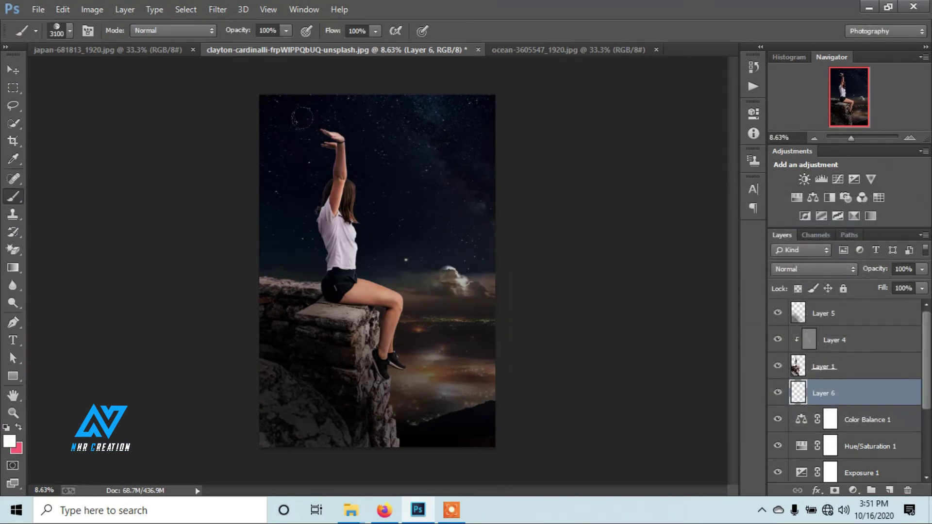
click(358, 178)
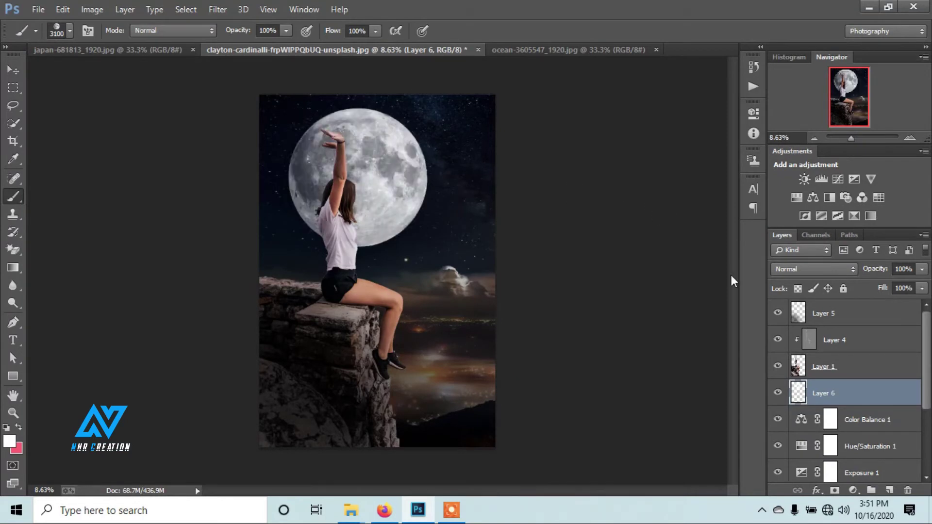
click(890, 491)
drag(862, 396, 864, 427)
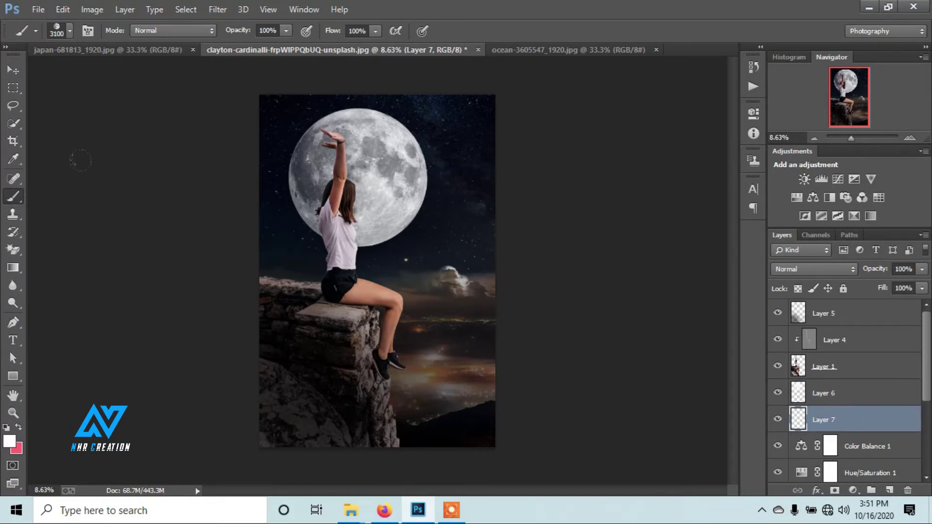
Step: Pick an enlarged soft round brush at 39% opacity and click around the moon on Layer 7
right_click(381, 231)
scroll(416, 359, up, 3)
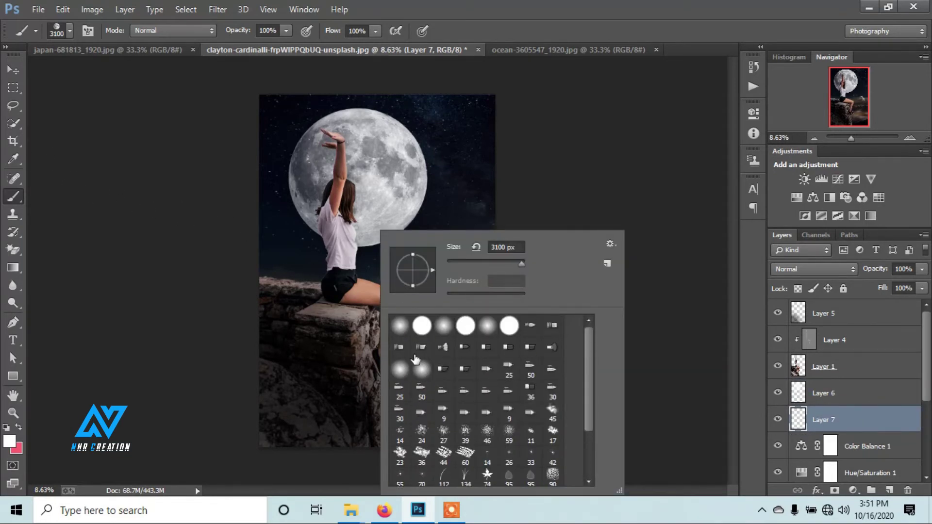
double_click(406, 342)
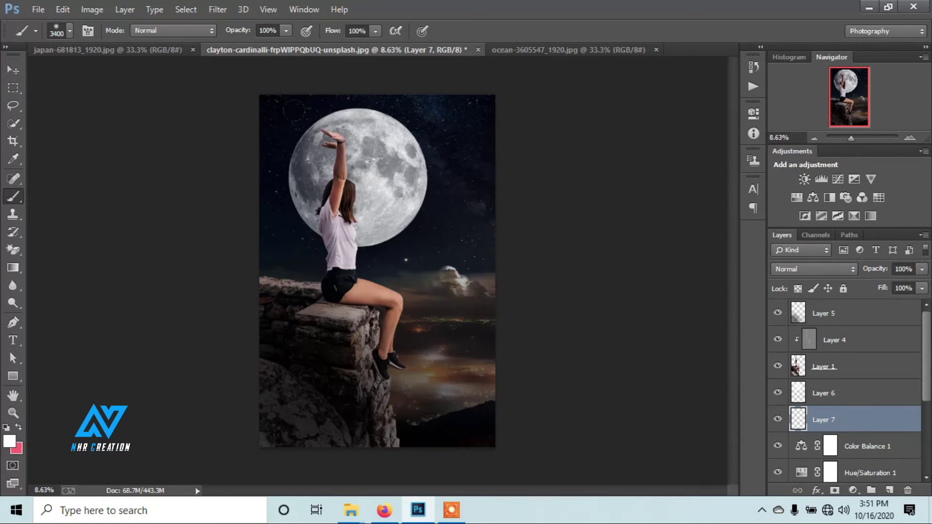
key(bracketright)
drag(250, 35, 204, 33)
click(365, 187)
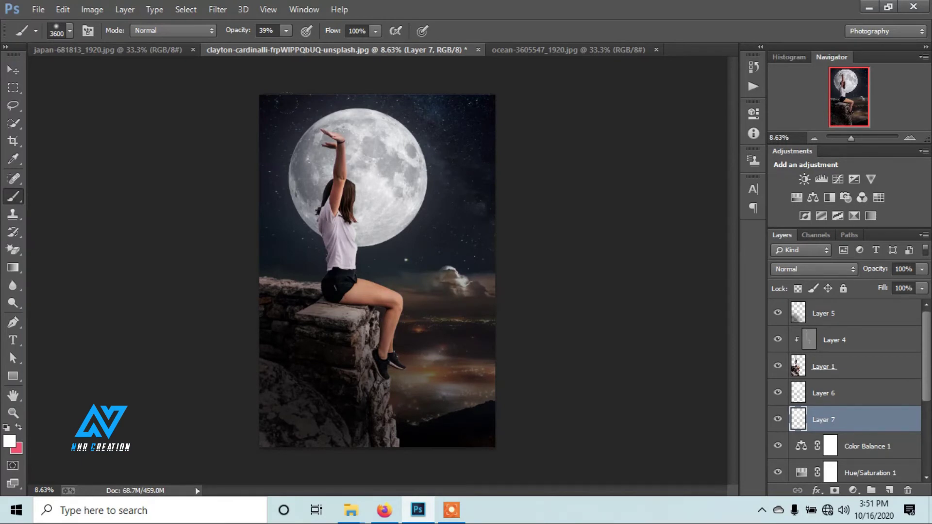
click(364, 187)
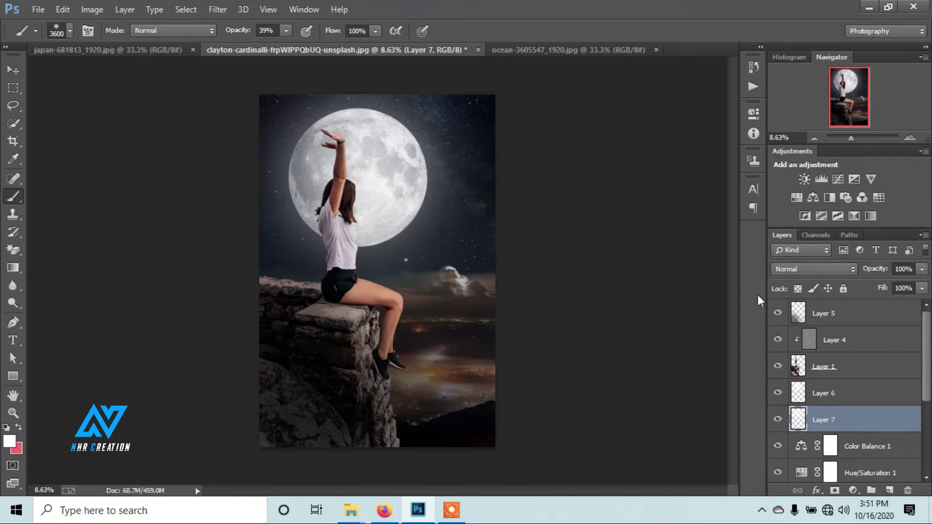
scroll(832, 384, down, 5)
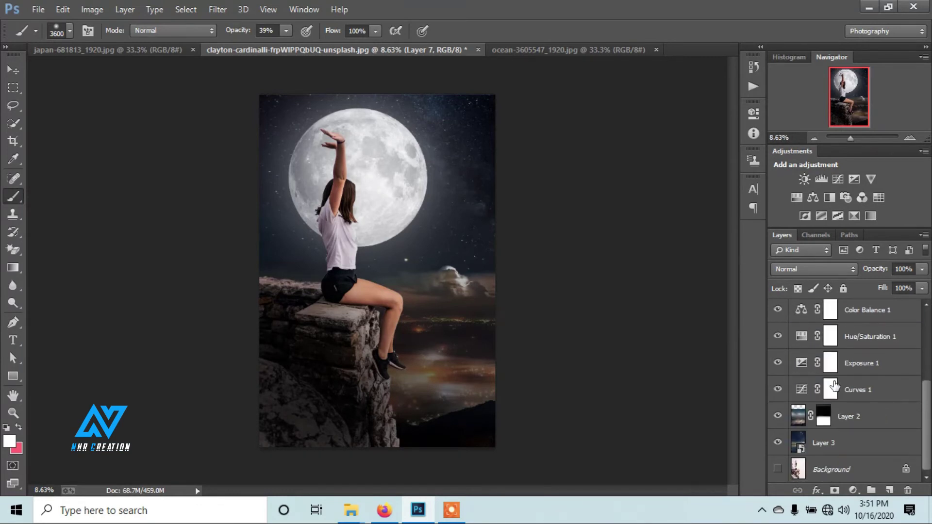
scroll(834, 383, up, 4)
scroll(833, 373, up, 1)
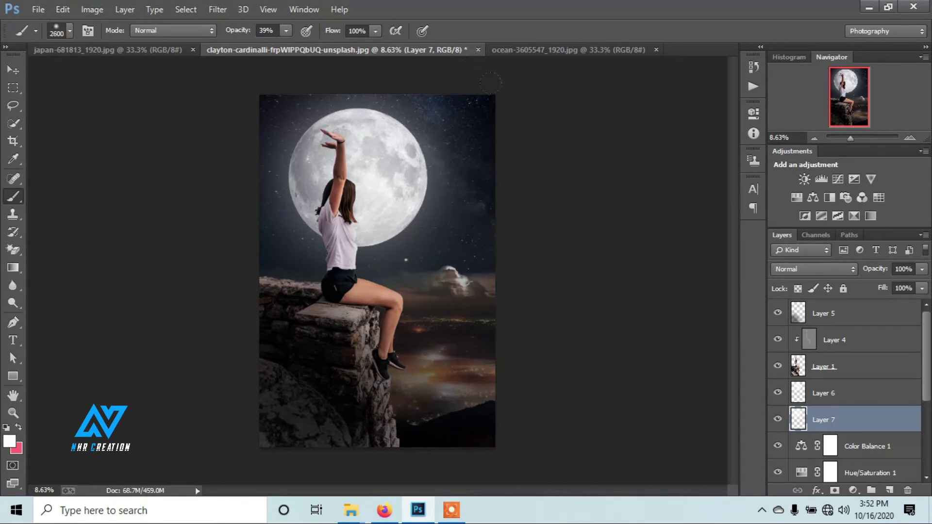
Step: Close the ocean and Japan city source documents
click(592, 48)
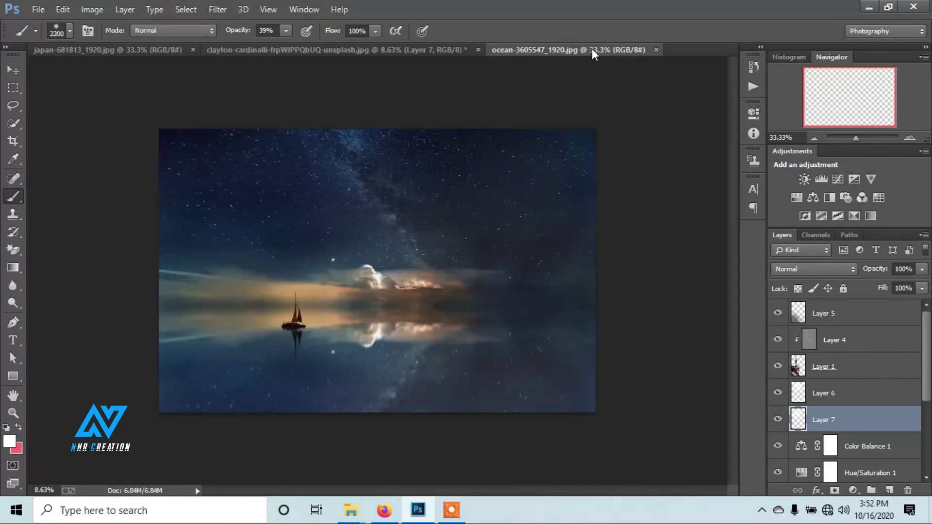
click(655, 49)
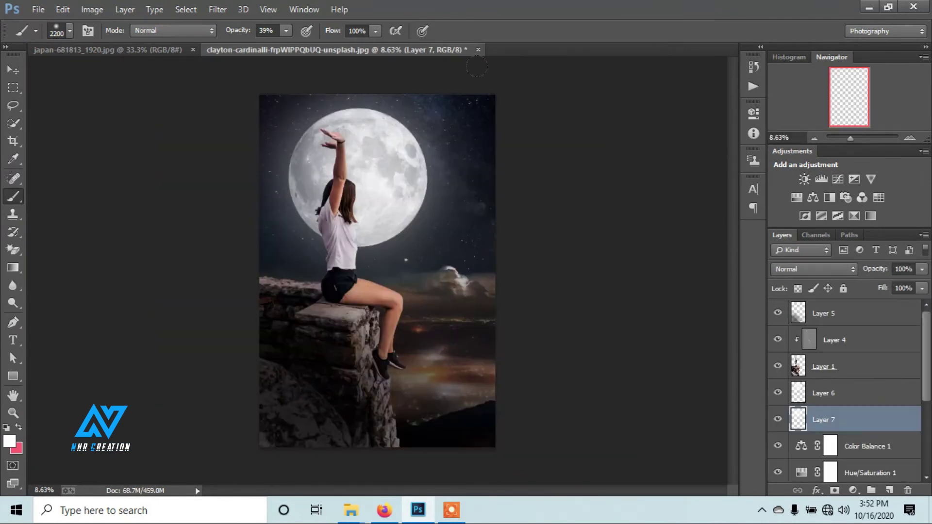
click(173, 49)
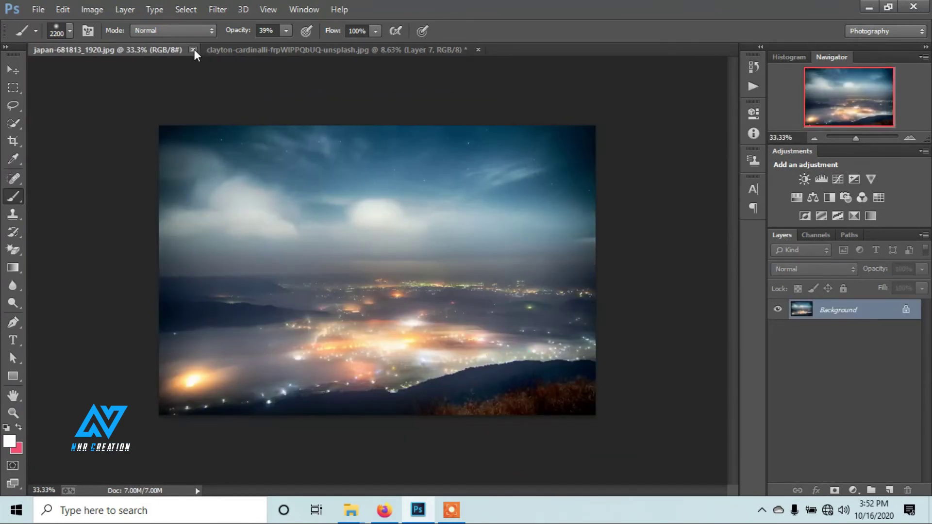
click(193, 50)
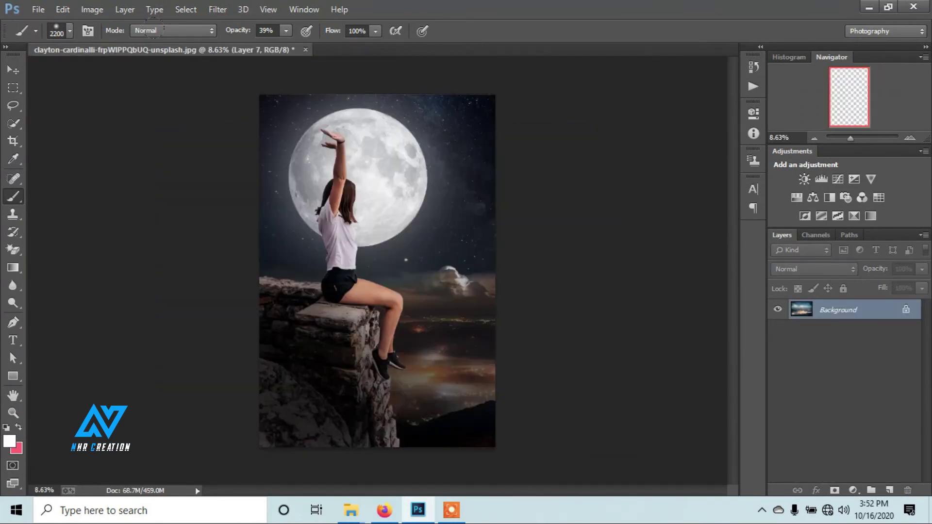
Step: Open the rain streak image rain2.jpg
click(38, 8)
click(49, 36)
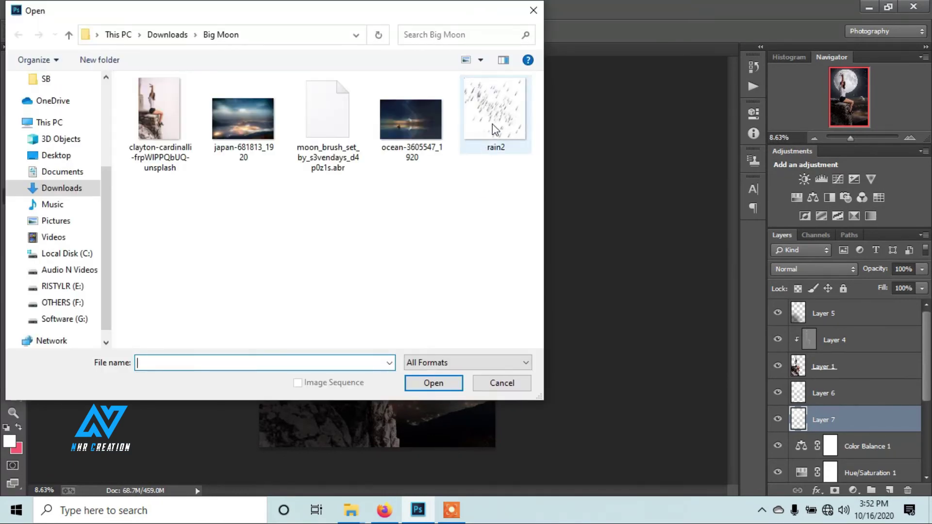
double_click(494, 129)
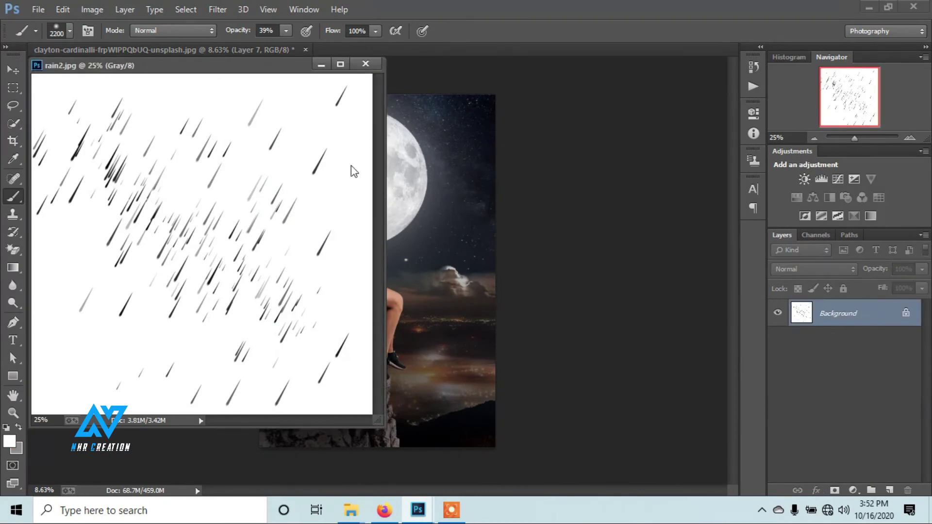
click(12, 70)
Step: Bring rain2 into the composite as Layer 8 and close the rain2 document
drag(185, 172, 456, 150)
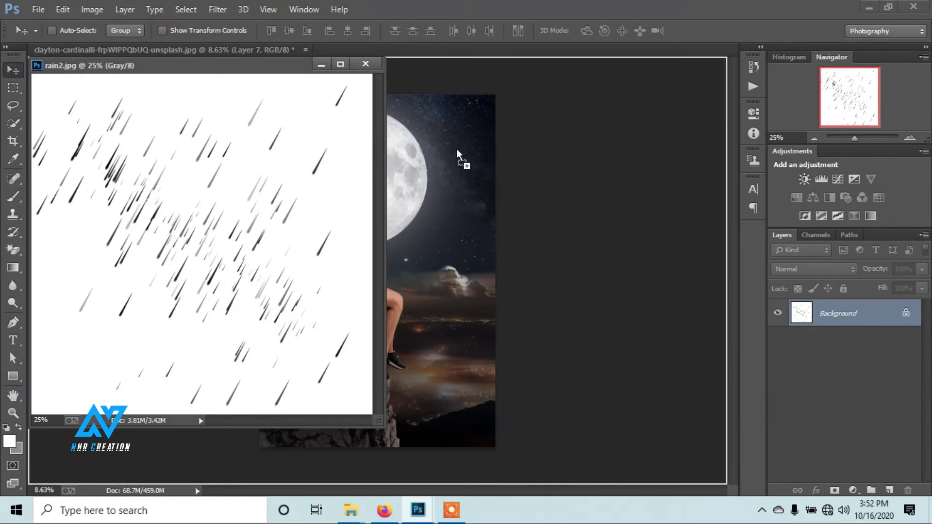
click(366, 63)
drag(435, 177, 427, 175)
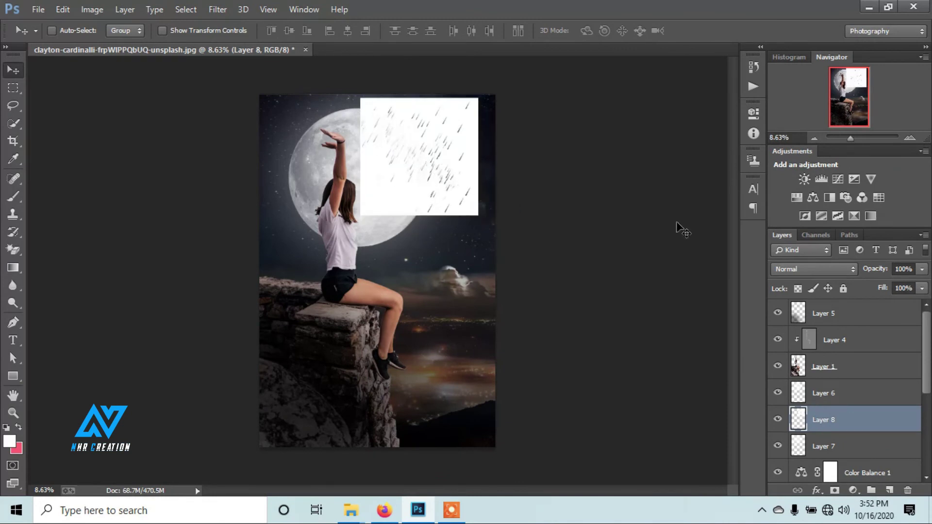
Step: Blend Layer 8 as Multiply and position the streaks over the upper-right sky
click(803, 270)
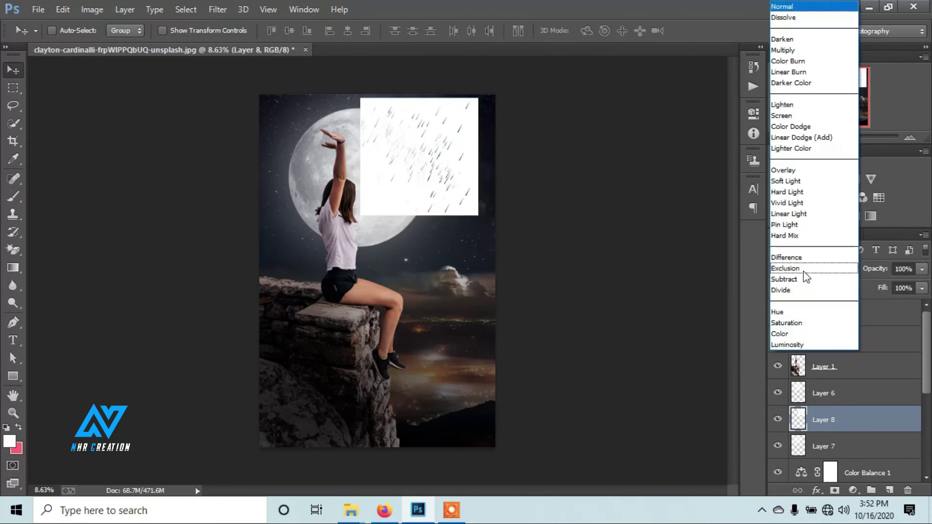
click(791, 118)
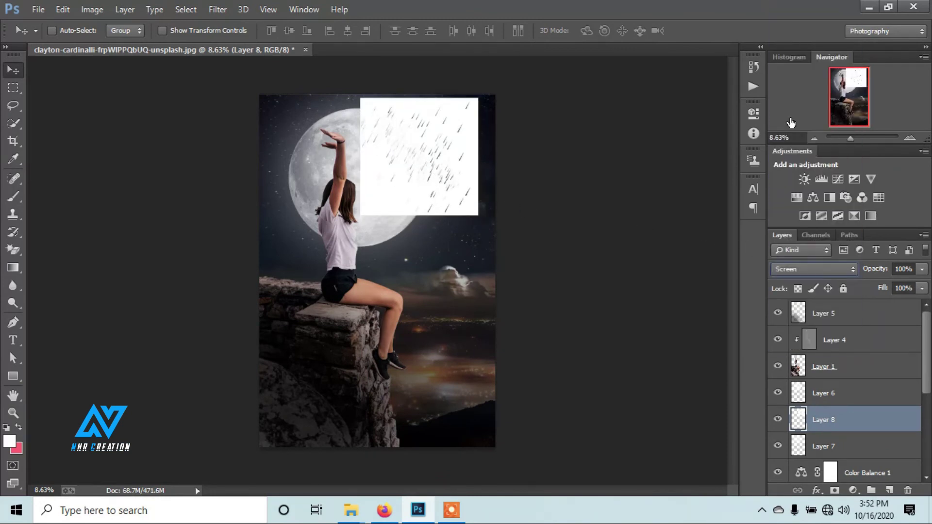
click(812, 268)
click(794, 49)
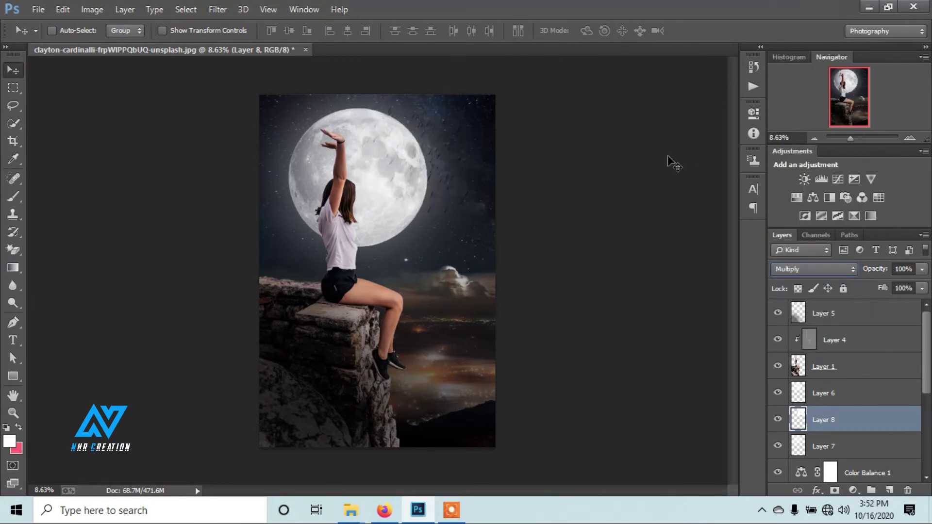
mouse_move(450, 159)
mouse_down()
mouse_move(487, 161)
mouse_move(492, 137)
mouse_up()
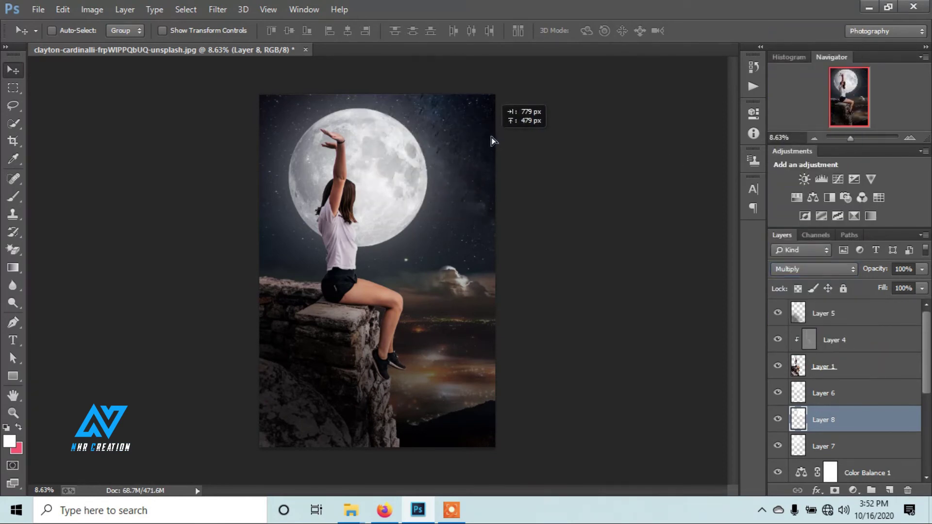
drag(490, 149, 489, 152)
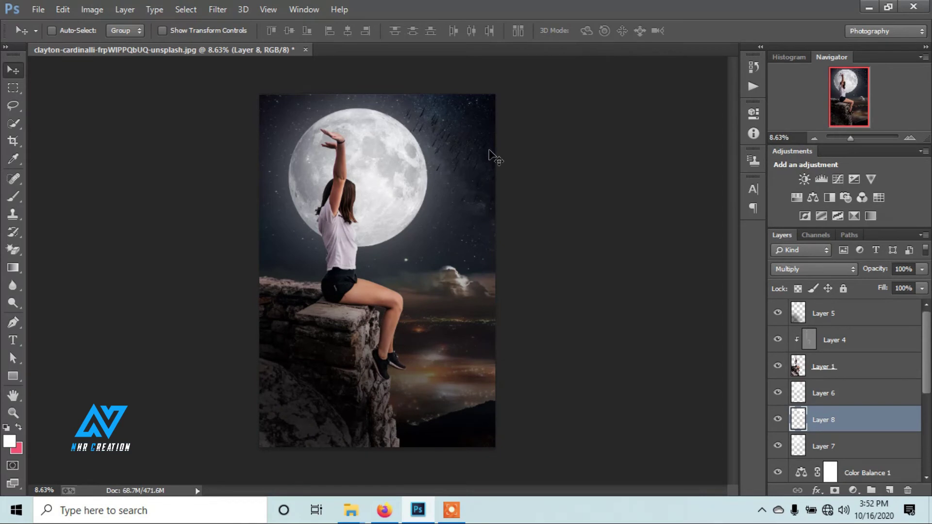
key(ctrl+i)
key(ctrl+z)
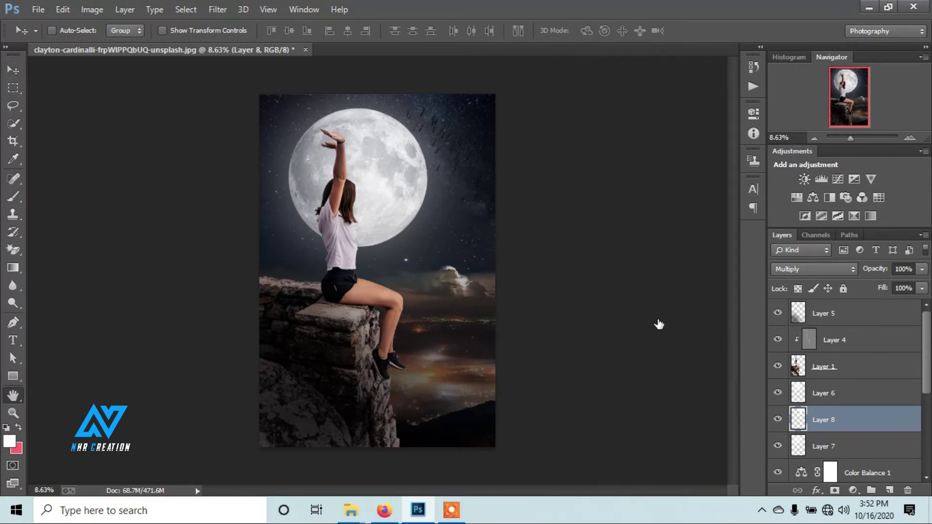
Step: Add a white Color Overlay effect to Layer 8, keeping its blend mode on Multiply
click(568, 252)
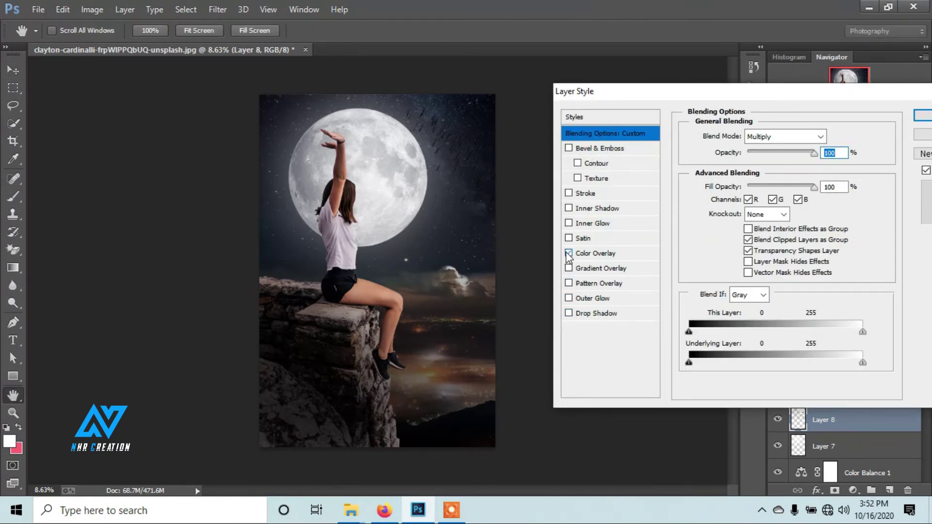
click(596, 253)
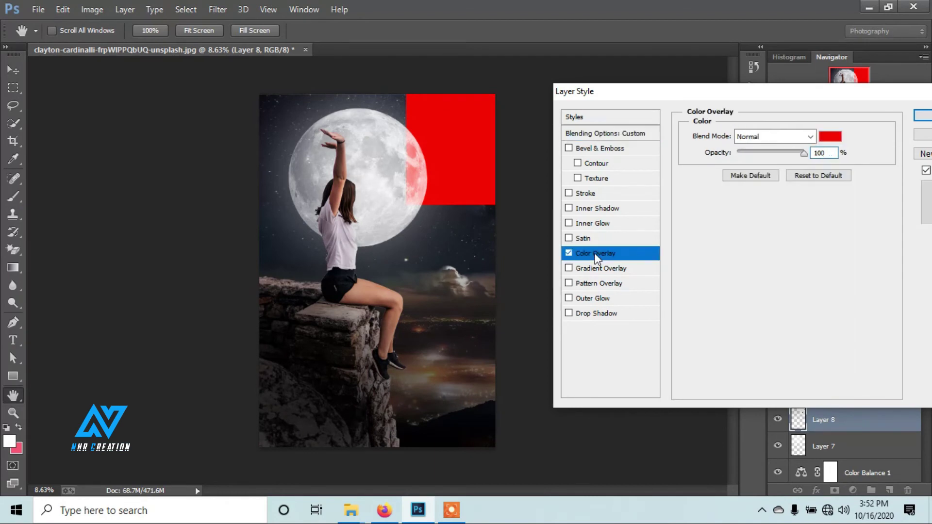
click(827, 138)
drag(575, 233, 437, 175)
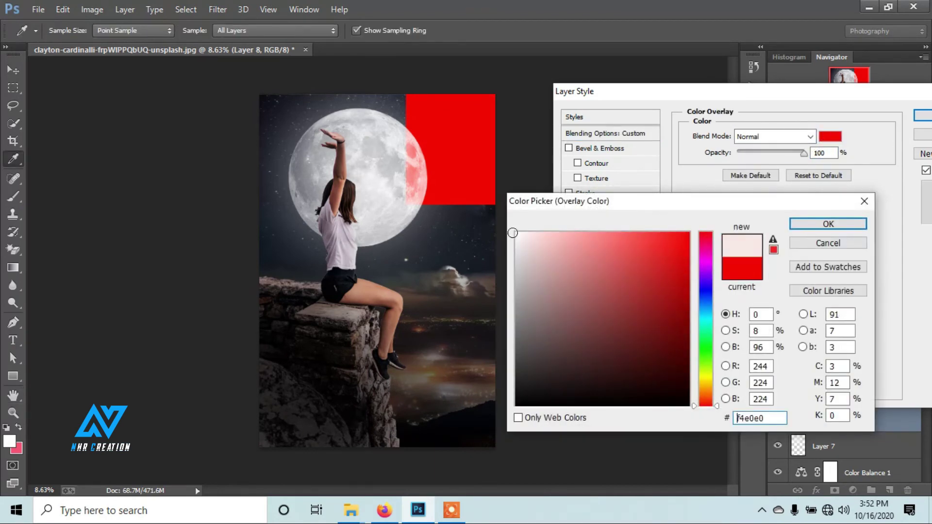
click(828, 223)
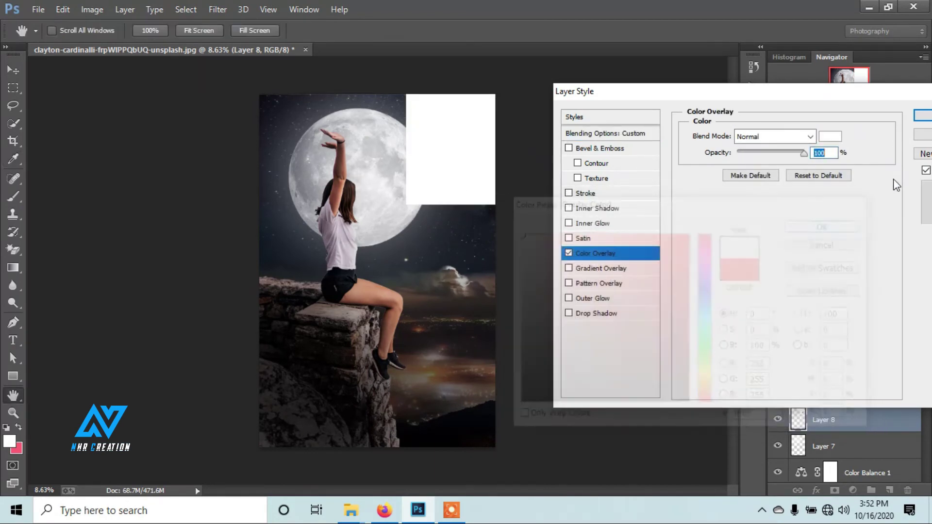
click(923, 115)
click(817, 271)
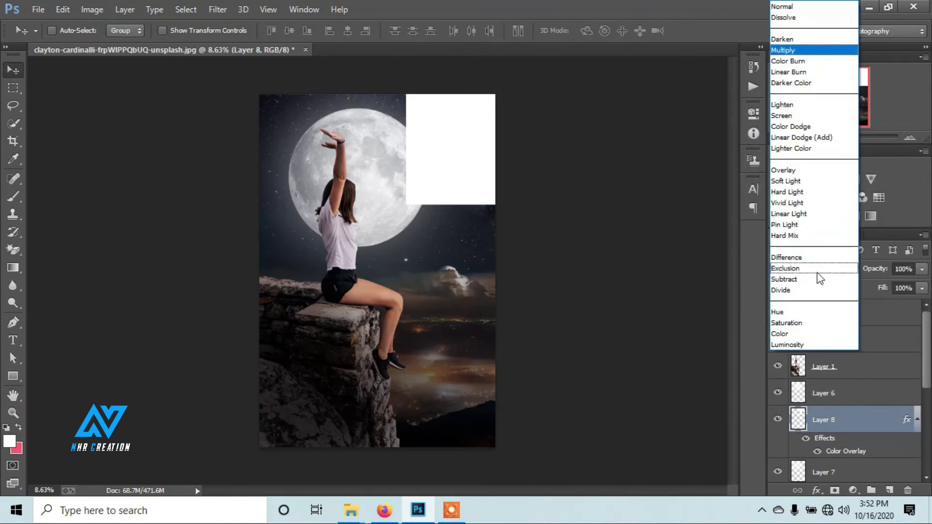
click(787, 51)
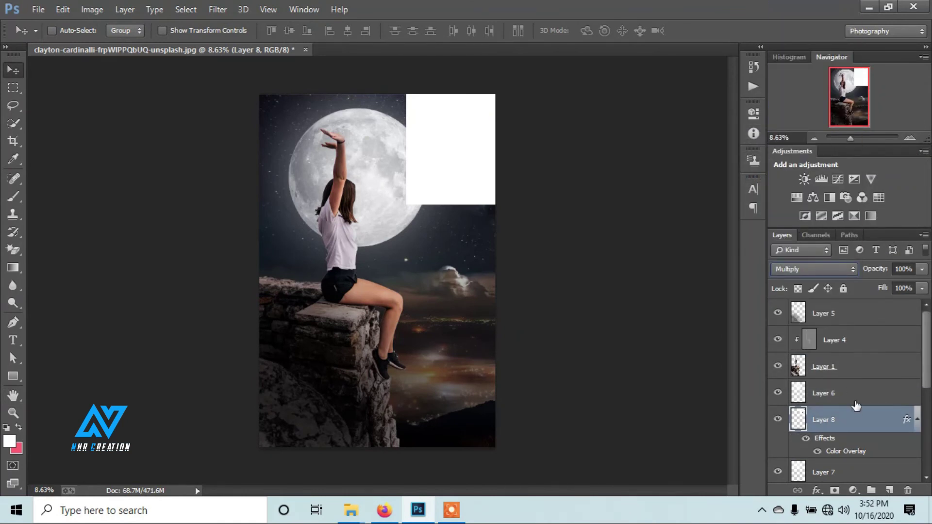
Step: Undo the colour overlay, nudge the rain streaks, and duplicate the rain layer shifted downward
key(ctrl+z)
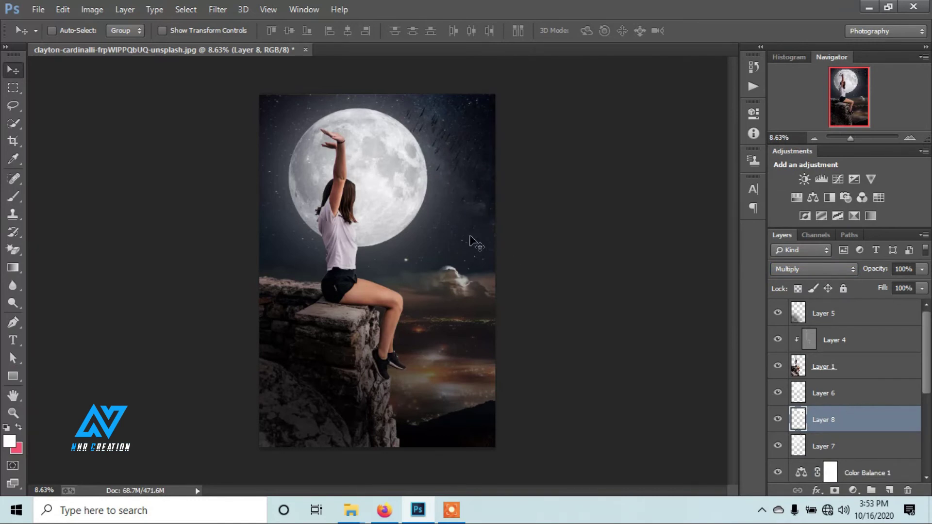
mouse_move(466, 172)
mouse_down()
mouse_move(479, 187)
mouse_move(476, 152)
mouse_up()
drag(875, 431, 891, 491)
drag(470, 162, 469, 212)
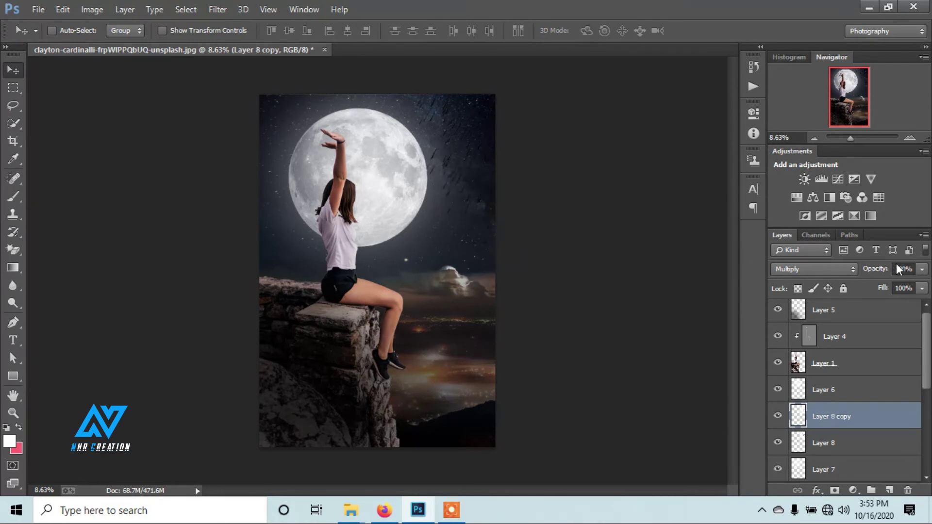
Step: Lower the rain copy's opacity to 29% and Layer 6's opacity to 59%
click(922, 288)
click(885, 283)
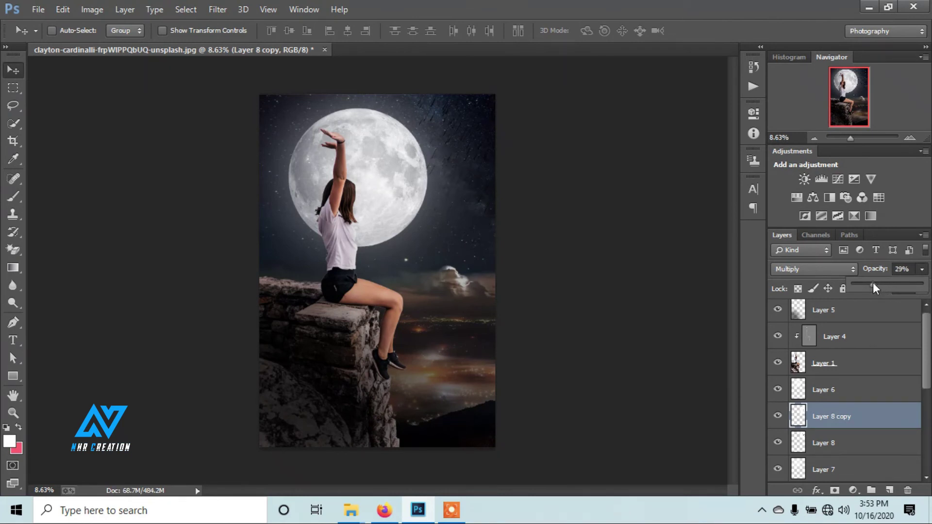
click(872, 381)
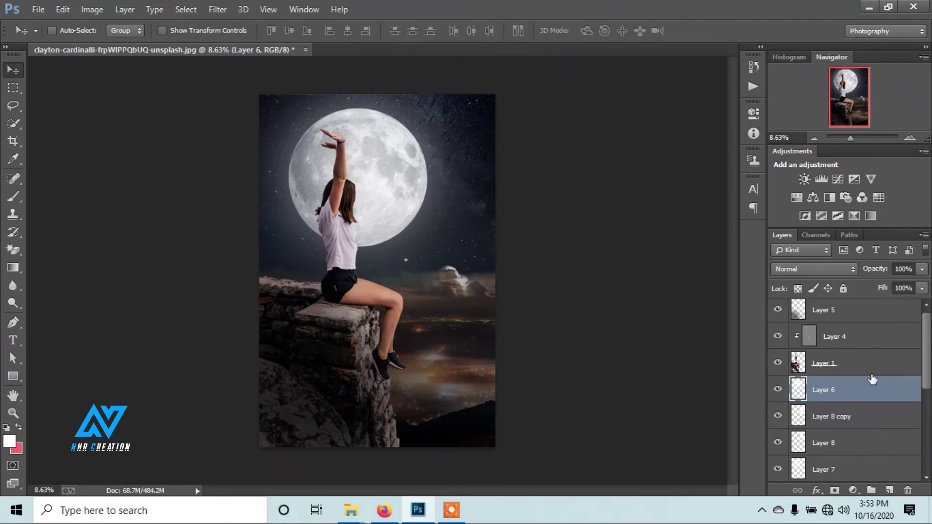
click(921, 269)
click(894, 284)
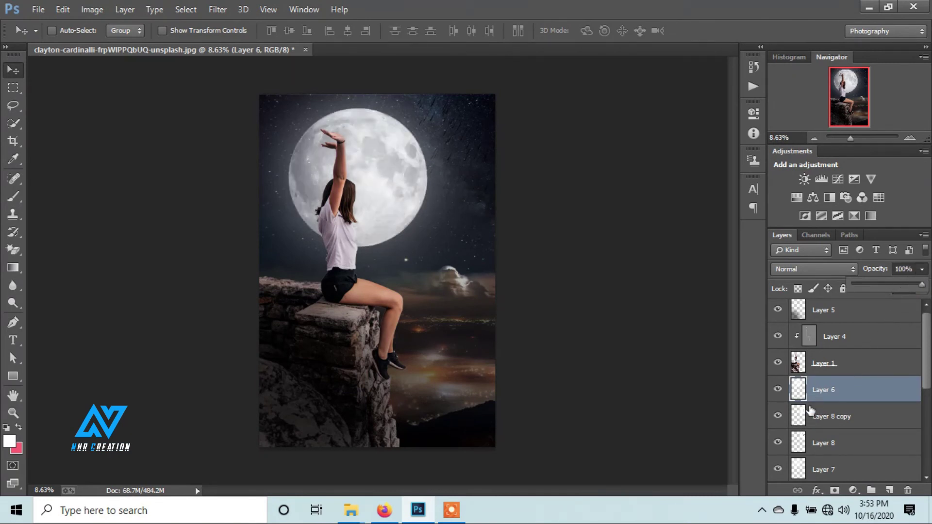
Step: Toggle Layer 8's visibility to judge it, then set its opacity to 69%
click(836, 416)
click(843, 447)
click(778, 443)
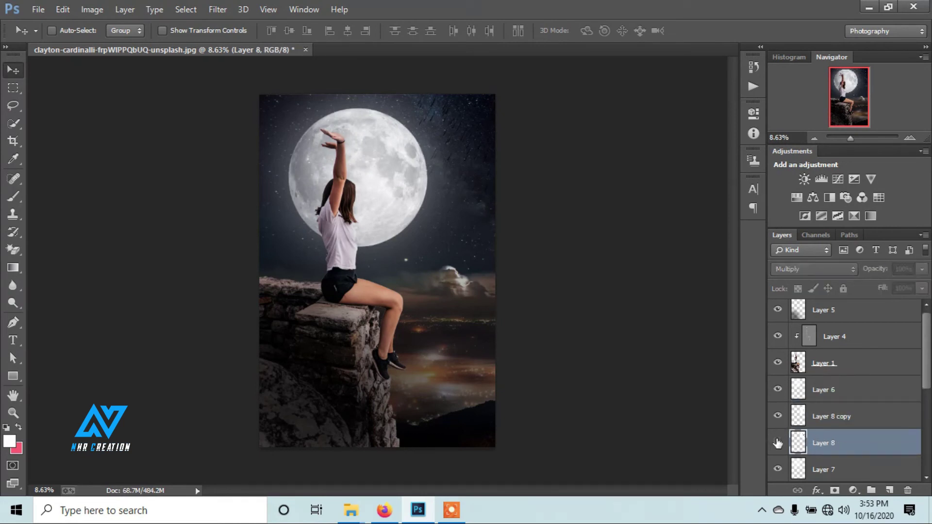
click(777, 443)
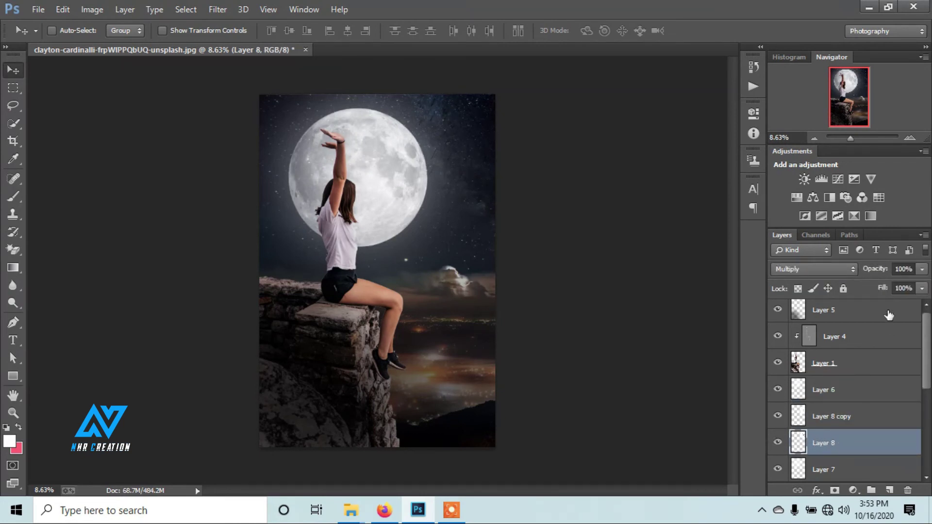
click(922, 270)
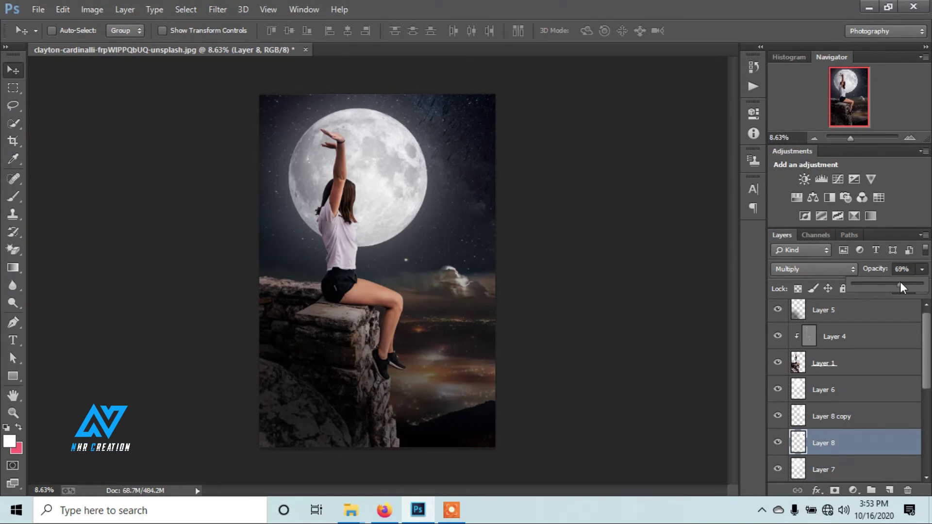
drag(900, 281, 900, 282)
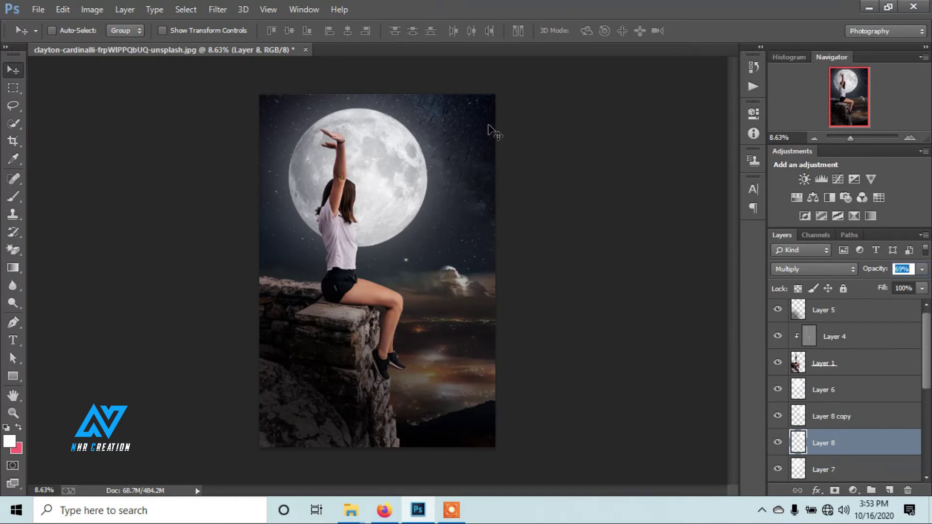
Step: Move Layer 8's texture up-left and shift Layer 8 copy's texture 184 px vertically
drag(489, 127, 482, 113)
click(831, 417)
drag(465, 171, 465, 181)
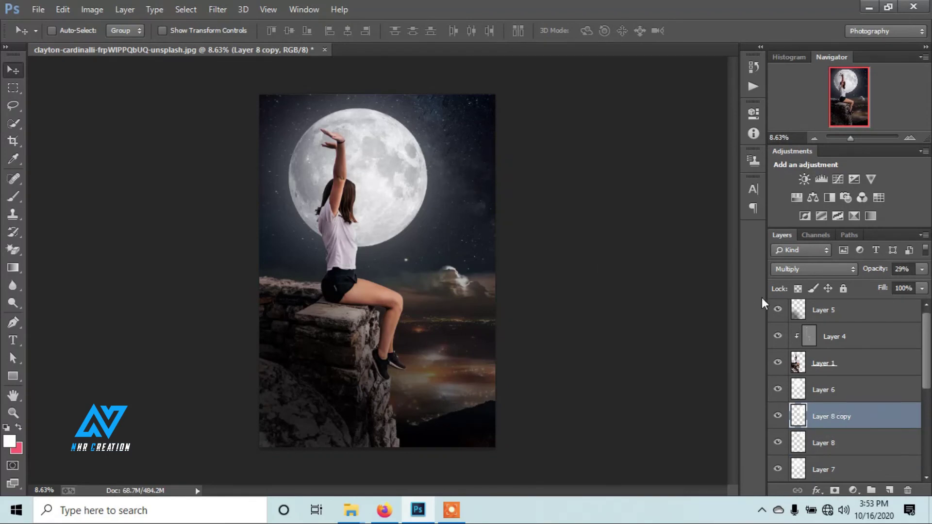
scroll(858, 369, up, 1)
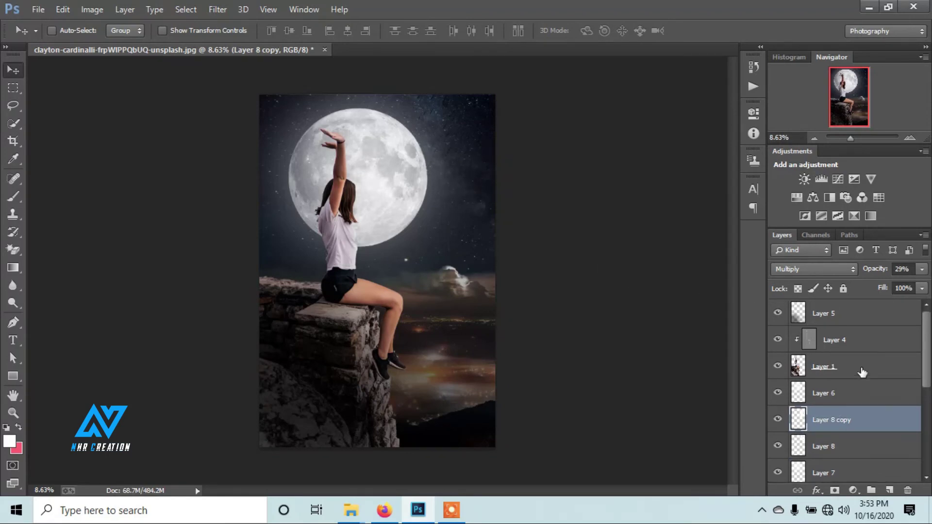
click(856, 321)
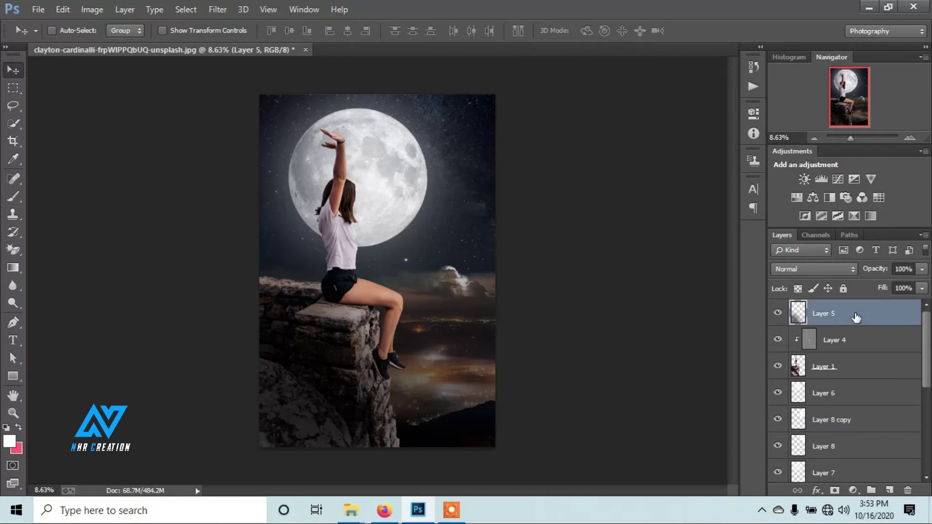
Step: Pick the Brush tool at 39% opacity with black as the foreground colour
click(14, 196)
click(9, 442)
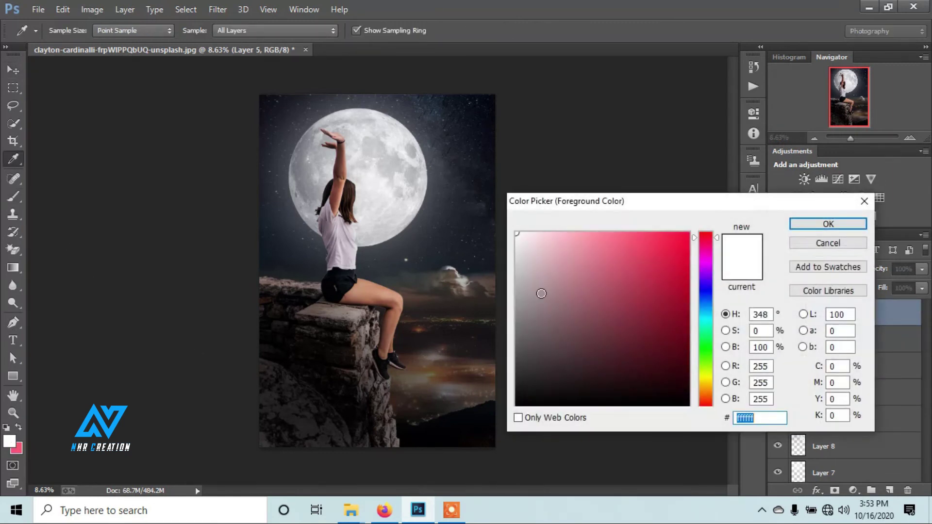
mouse_move(541, 293)
mouse_down()
mouse_move(553, 377)
mouse_move(439, 433)
mouse_up()
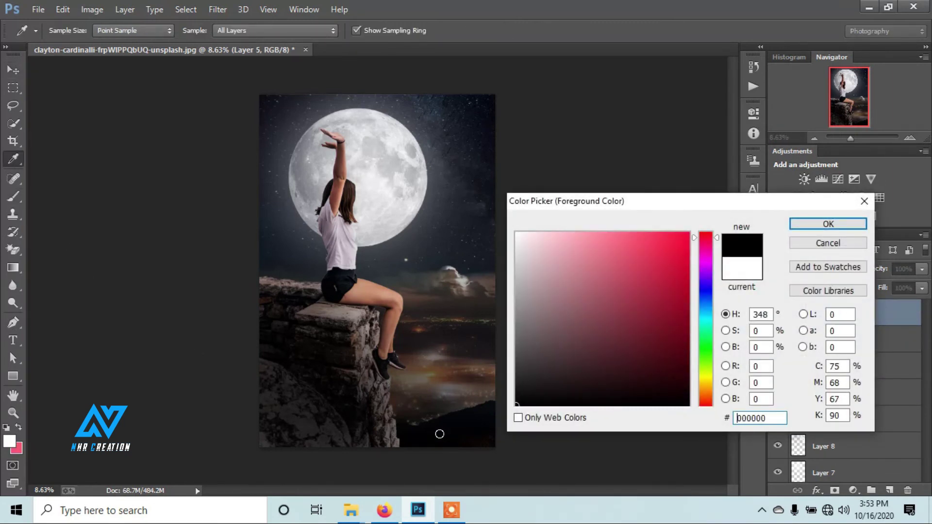
click(807, 226)
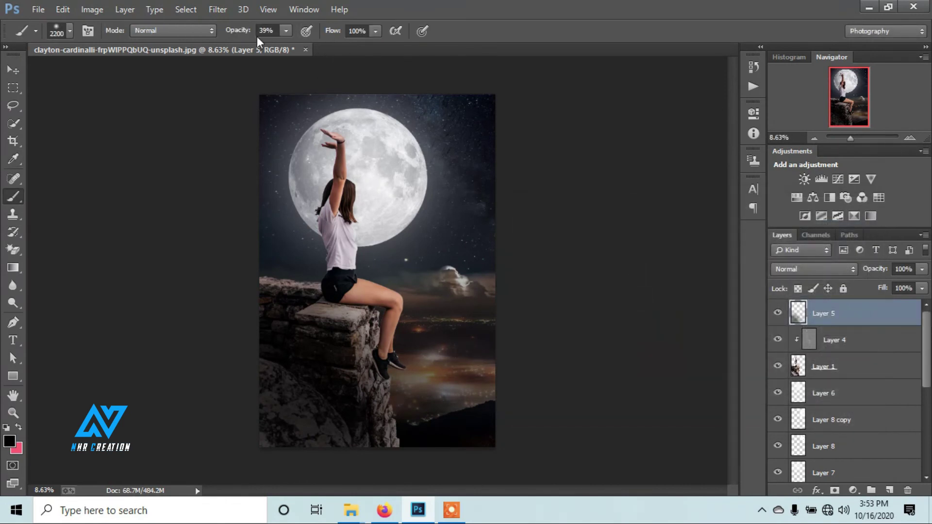
Step: Paint black over the lower-right rocks and distant lights on Layer 5
drag(345, 416, 282, 414)
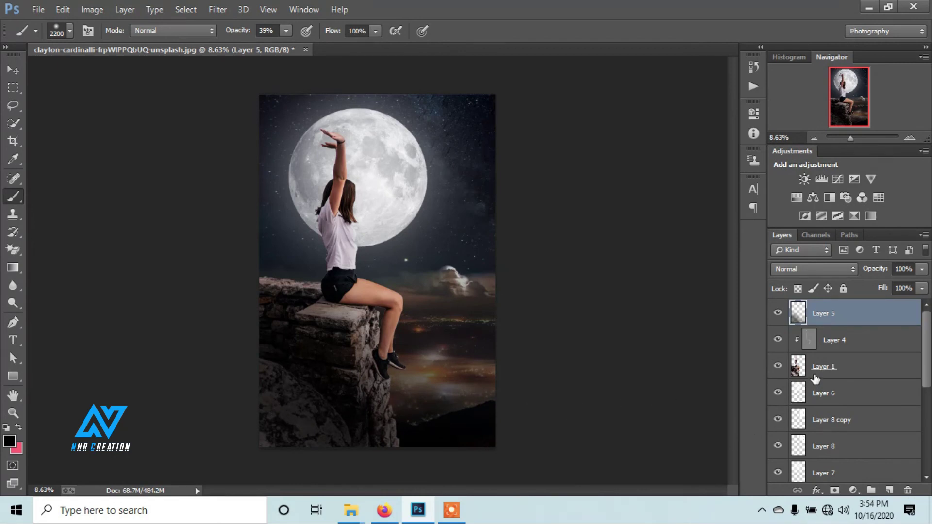
scroll(872, 399, down, 2)
scroll(872, 400, down, 2)
scroll(872, 399, up, 1)
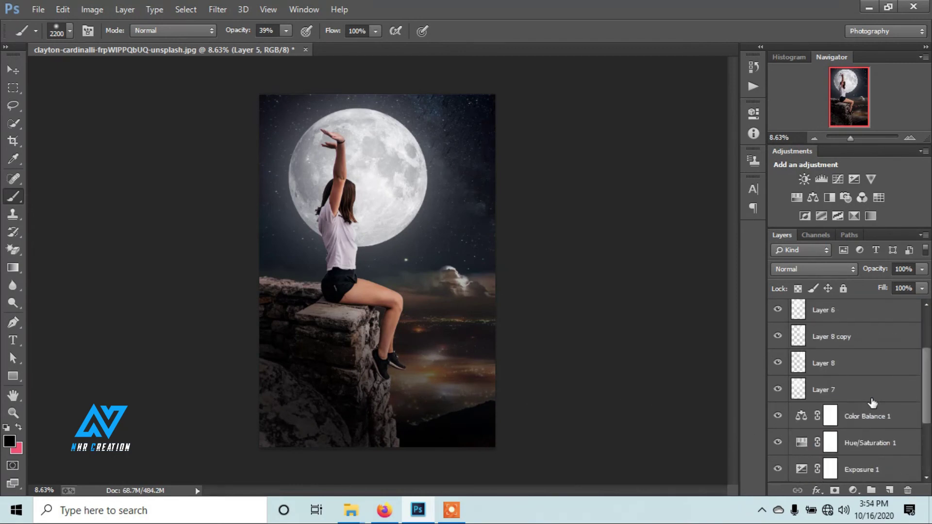
scroll(873, 401, up, 3)
scroll(872, 401, down, 4)
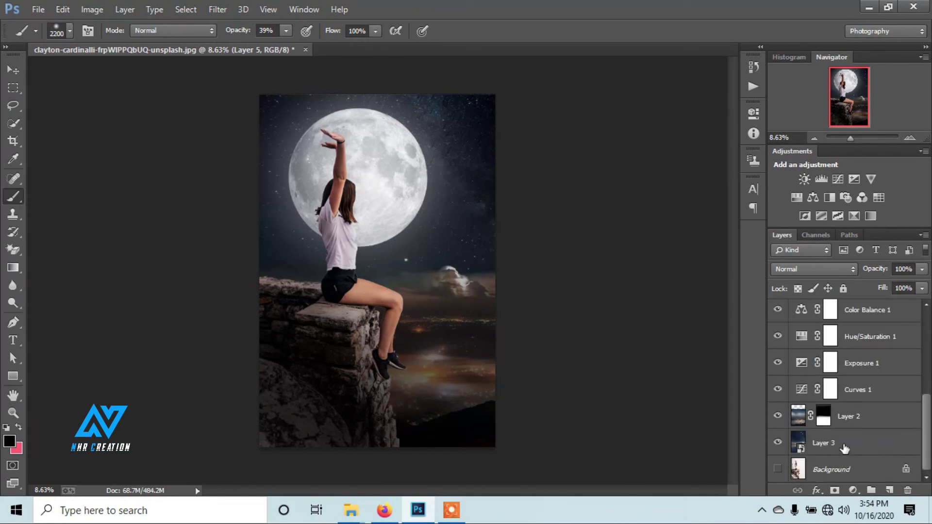
click(853, 491)
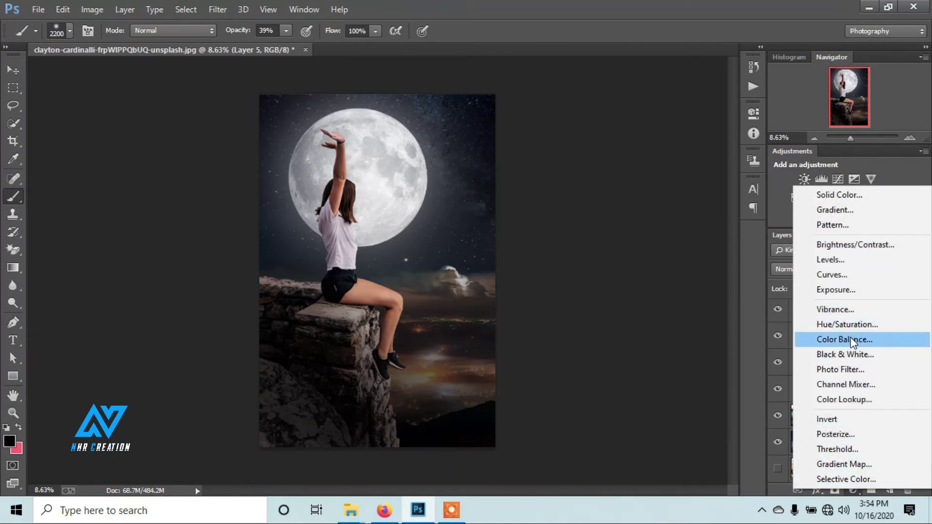
click(853, 324)
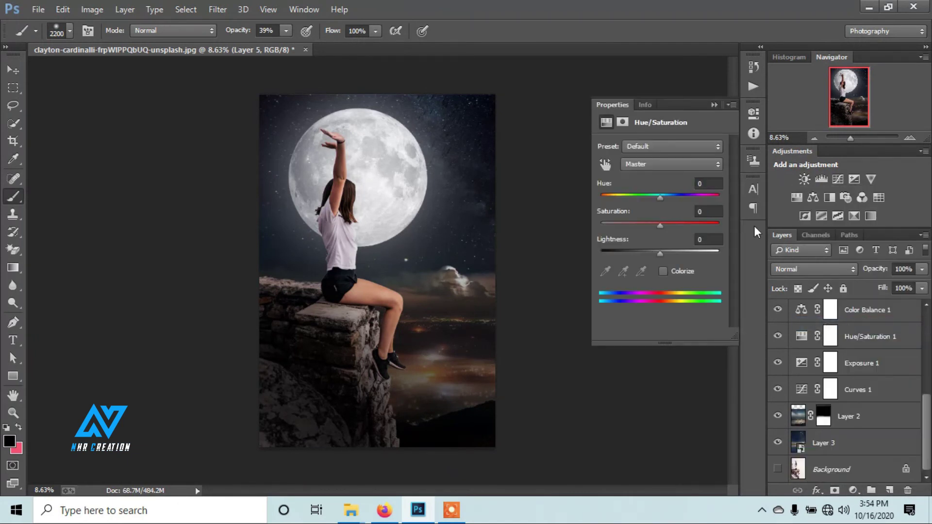
click(666, 164)
click(661, 189)
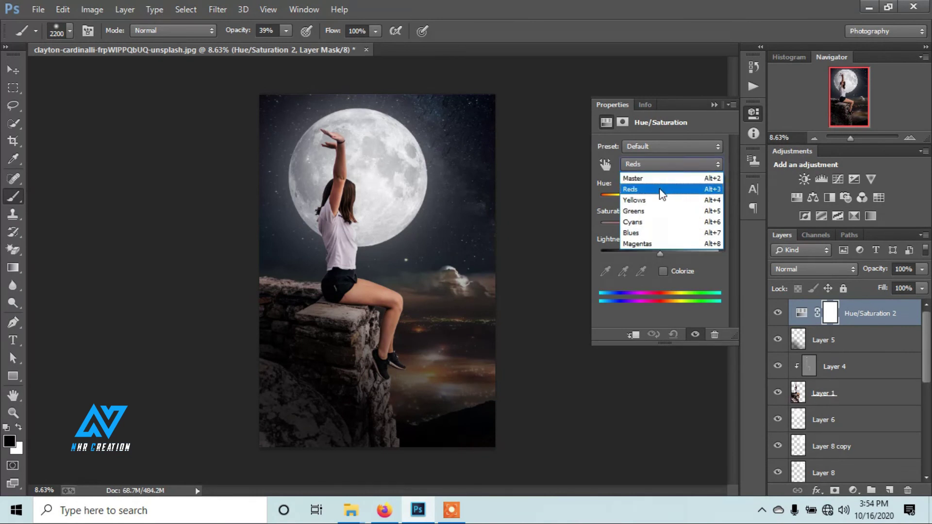
mouse_move(657, 227)
mouse_down()
mouse_move(674, 227)
mouse_move(649, 229)
mouse_move(662, 229)
mouse_up()
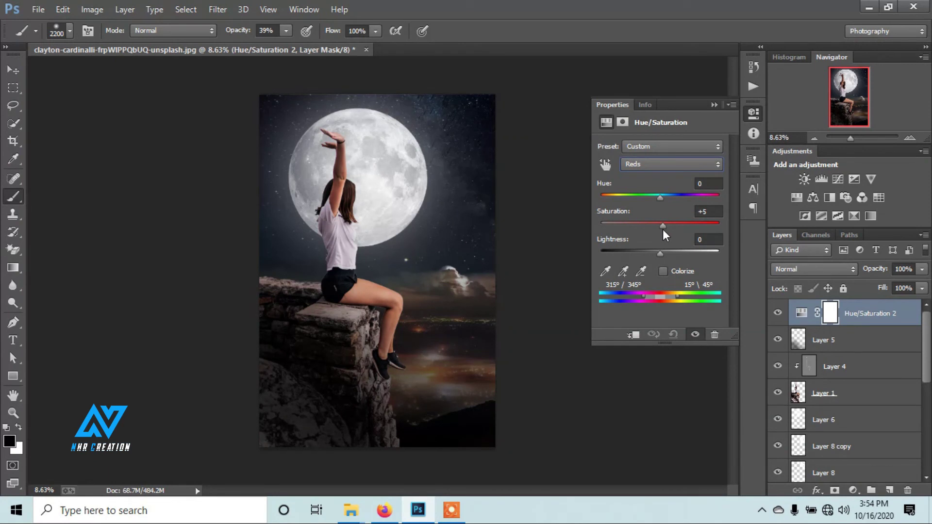
drag(663, 229, 655, 229)
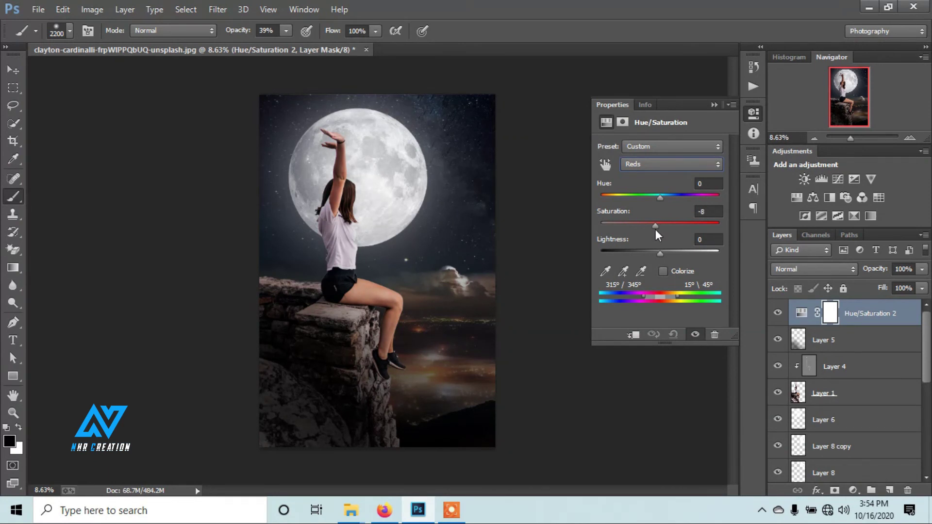
click(649, 168)
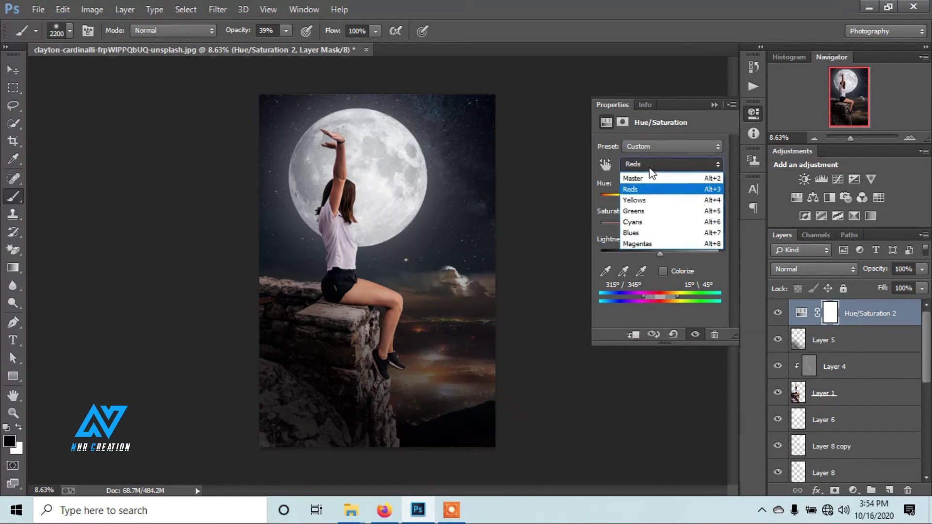
click(656, 227)
mouse_move(660, 224)
mouse_down()
mouse_move(671, 225)
mouse_move(639, 227)
mouse_up()
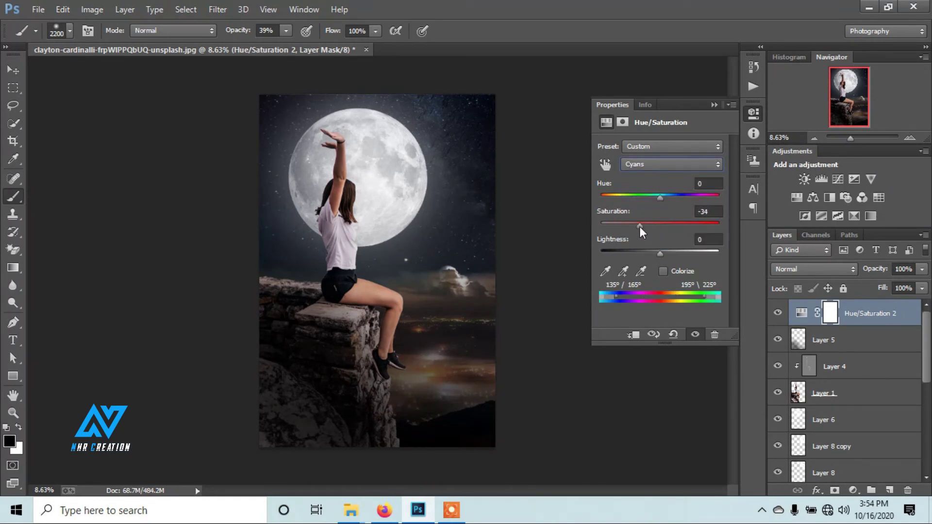
click(667, 167)
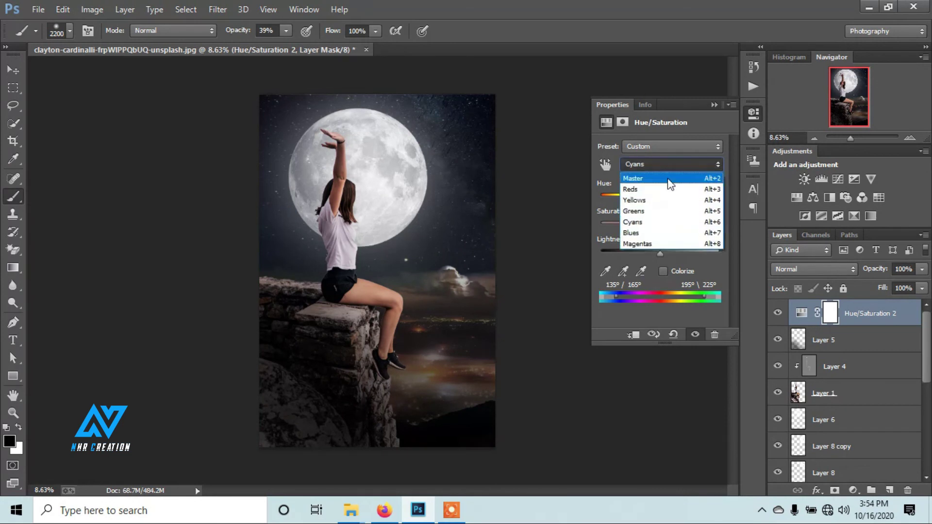
click(666, 208)
mouse_move(660, 224)
mouse_down()
mouse_move(713, 227)
mouse_move(688, 228)
mouse_up()
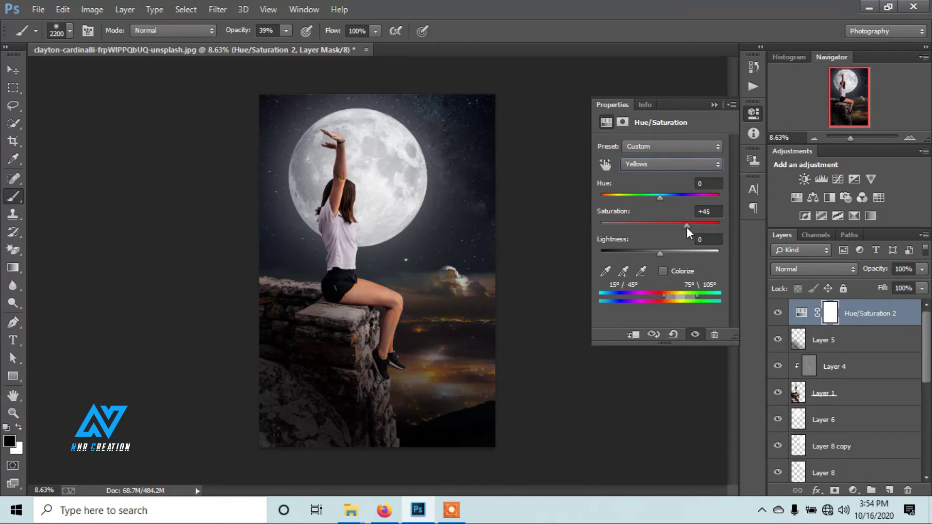
click(714, 105)
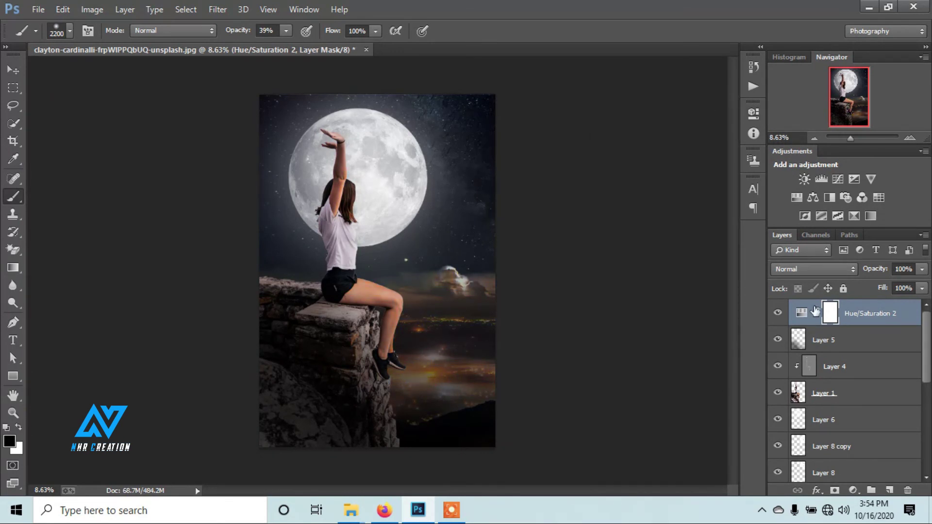
click(918, 271)
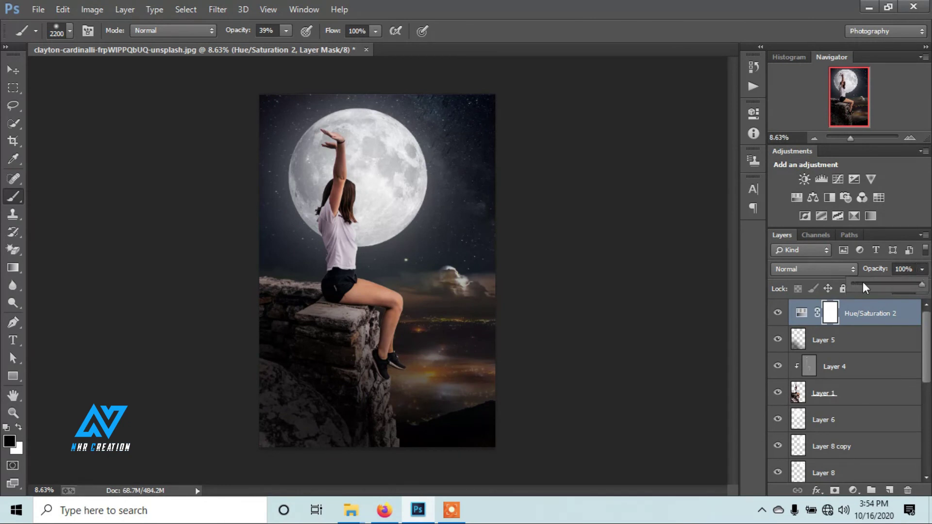
drag(863, 284, 921, 284)
click(922, 268)
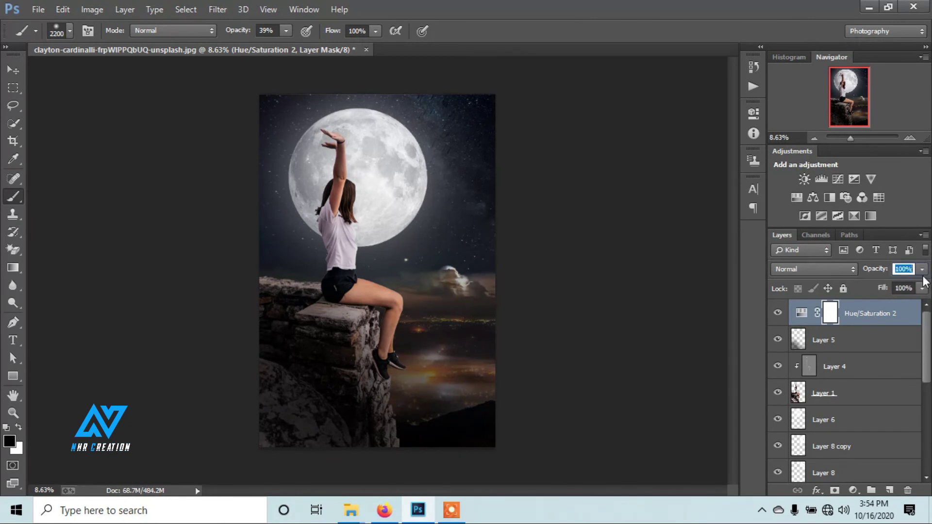
click(907, 491)
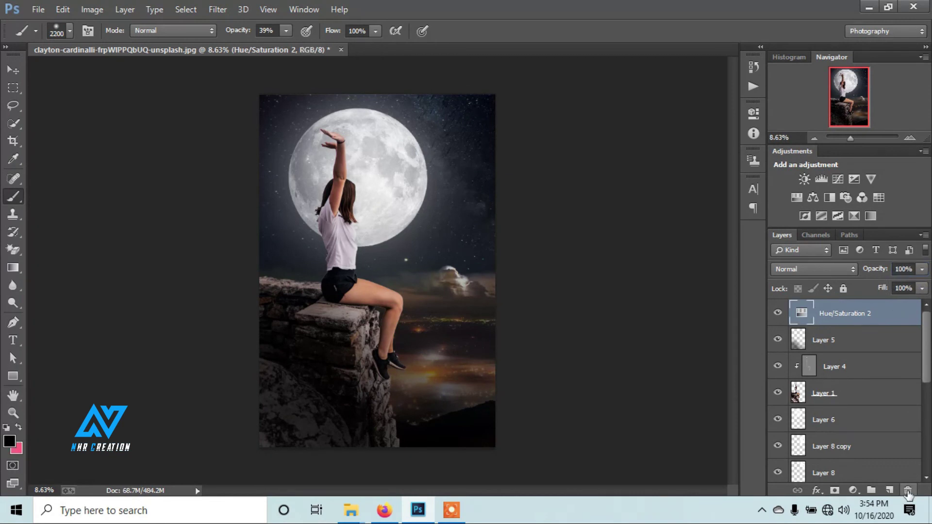
scroll(832, 342, down, 3)
scroll(831, 342, down, 5)
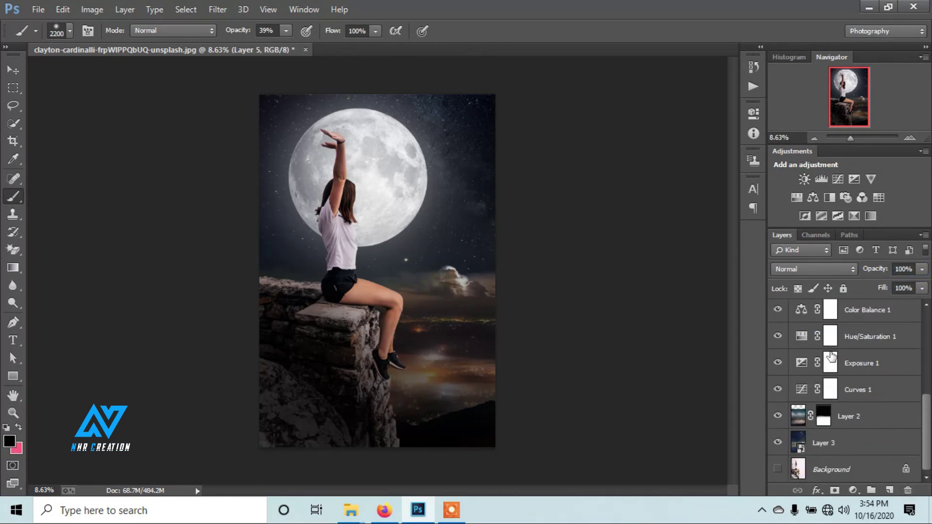
click(456, 502)
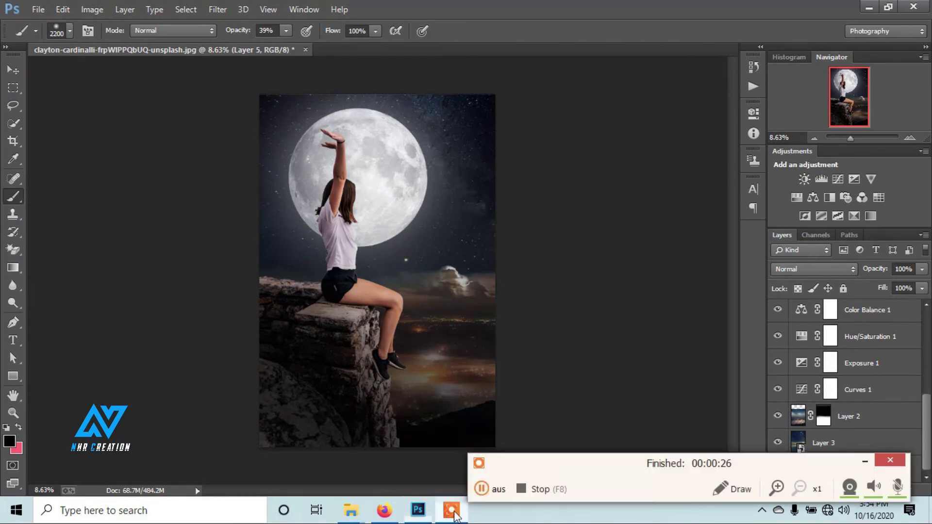
click(493, 492)
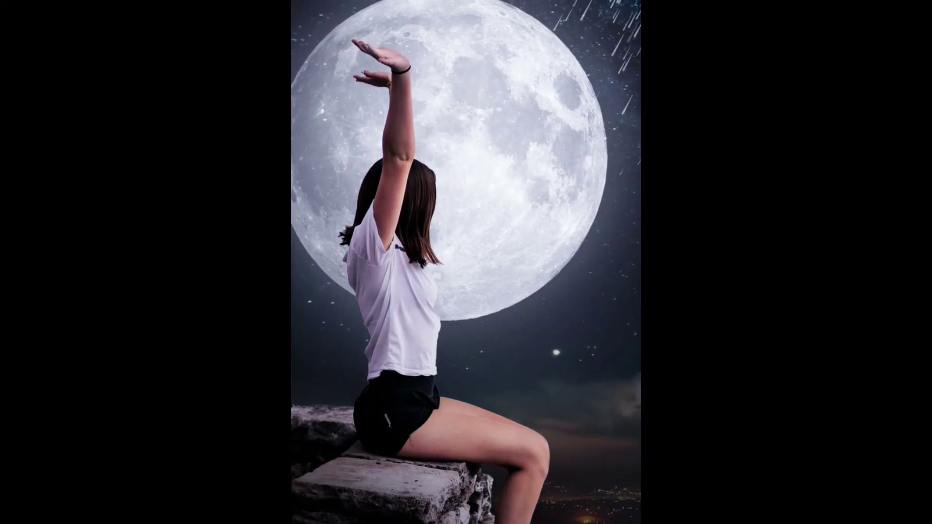